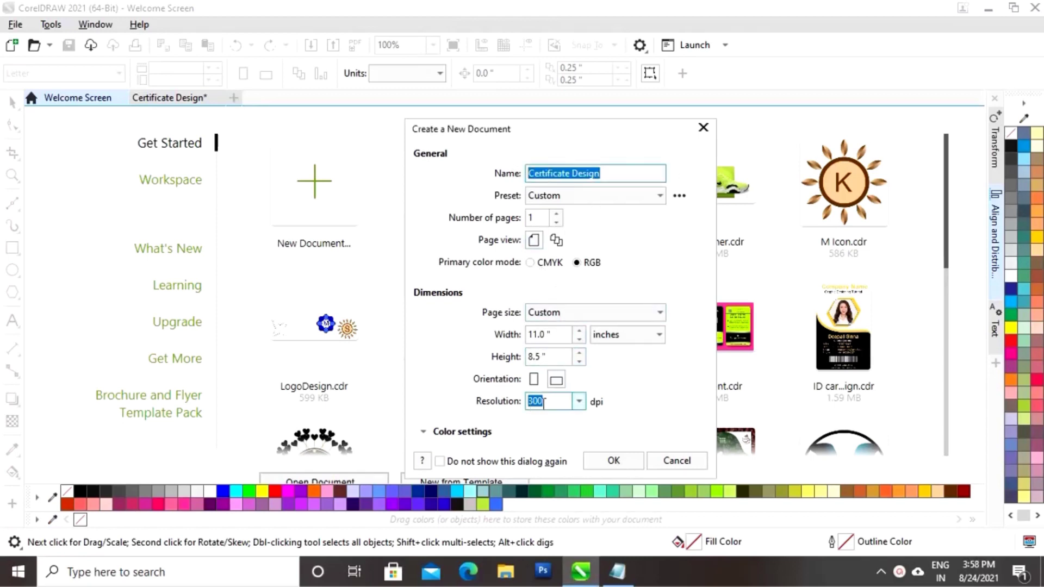
Create the 11 × 8.5 inch, 300 dpi RGB document Certificate Design and draw a rectangle about 9.4 × 6.8 inches on its page.
left_click(613, 461)
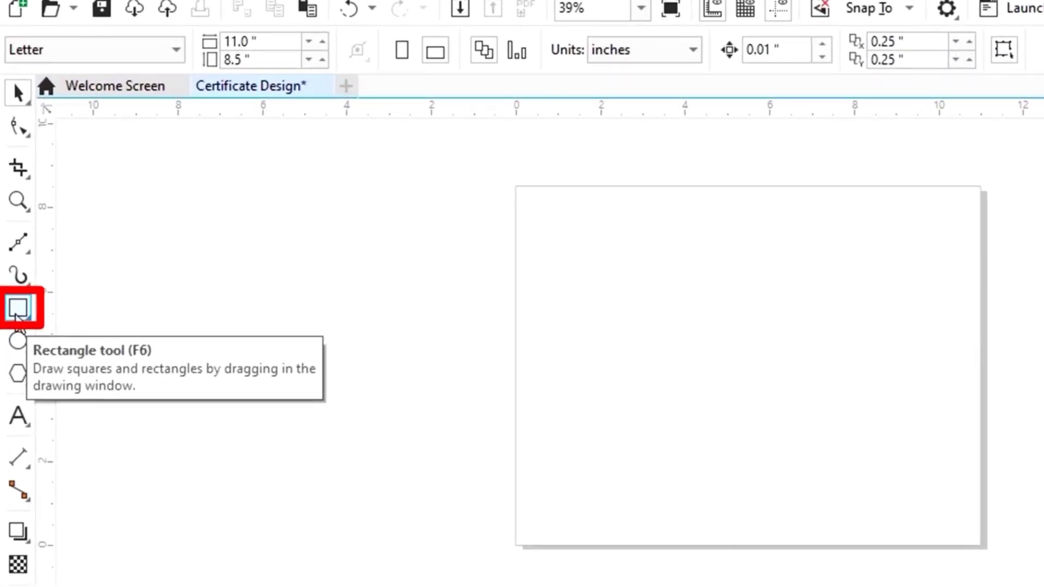
left_click(16, 311)
left_click_drag(554, 236, 947, 492)
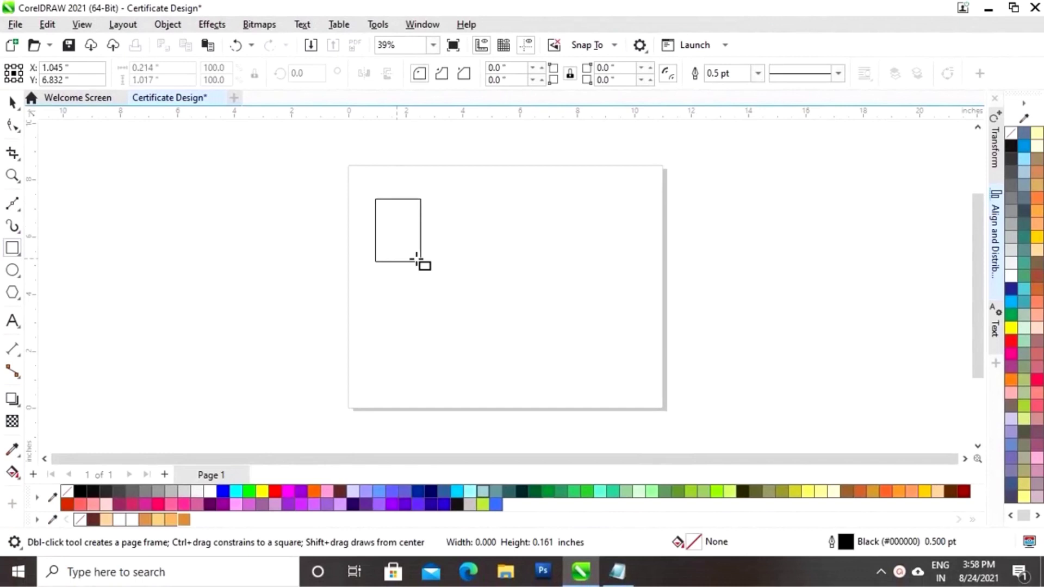
left_click_drag(642, 372, 644, 393)
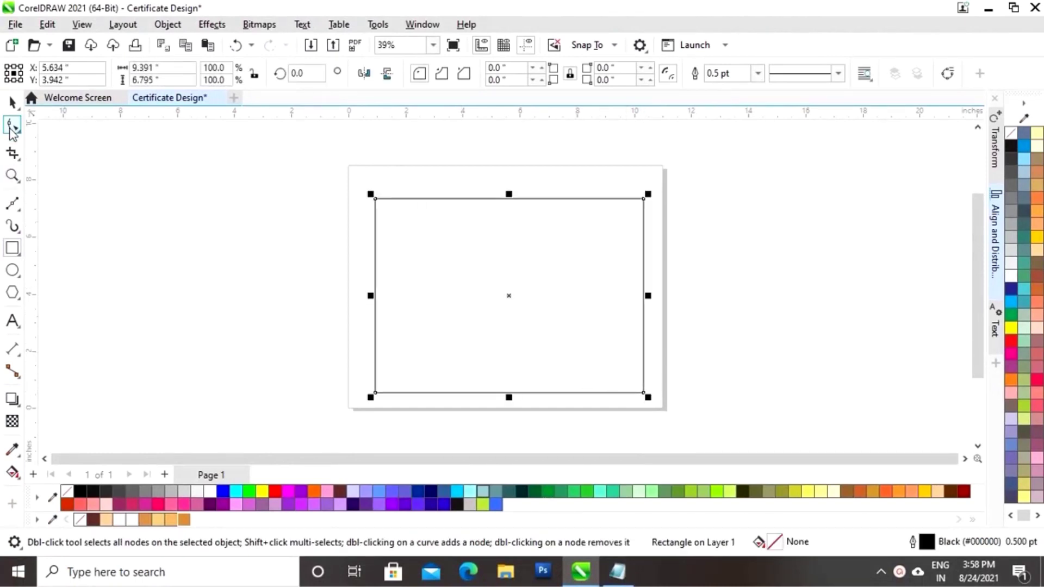
Set the rectangle's width to 11 inches and its height to 8.5 inches.
left_click(13, 102)
left_click(160, 68)
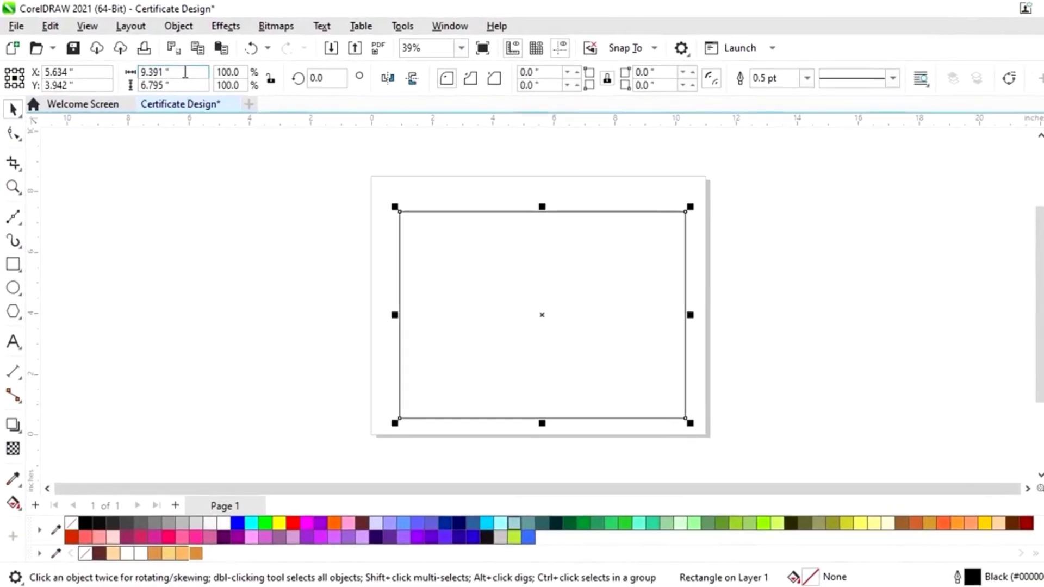
left_click_drag(210, 89, 134, 88)
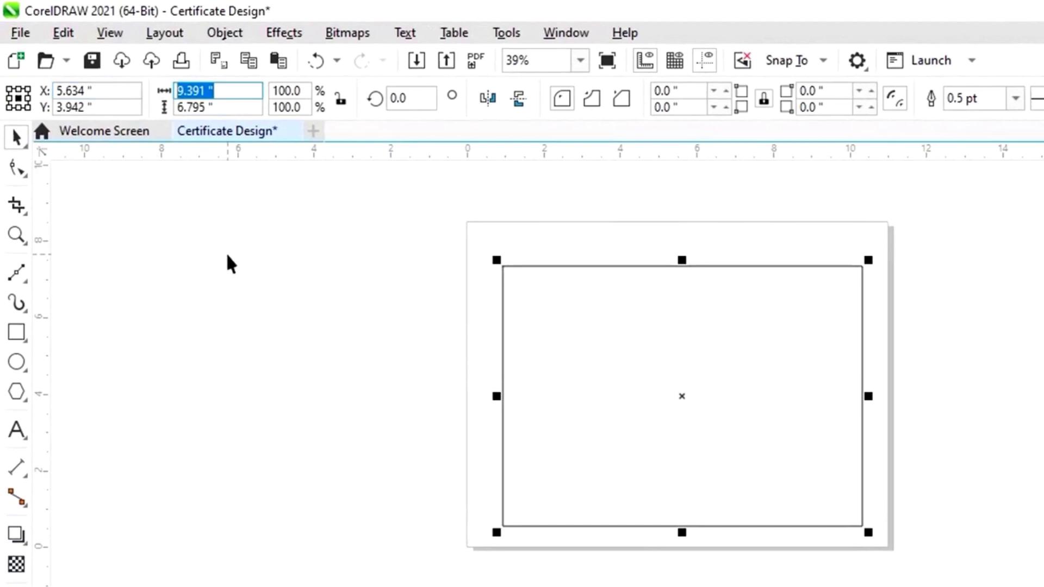
type("11")
key("Tab")
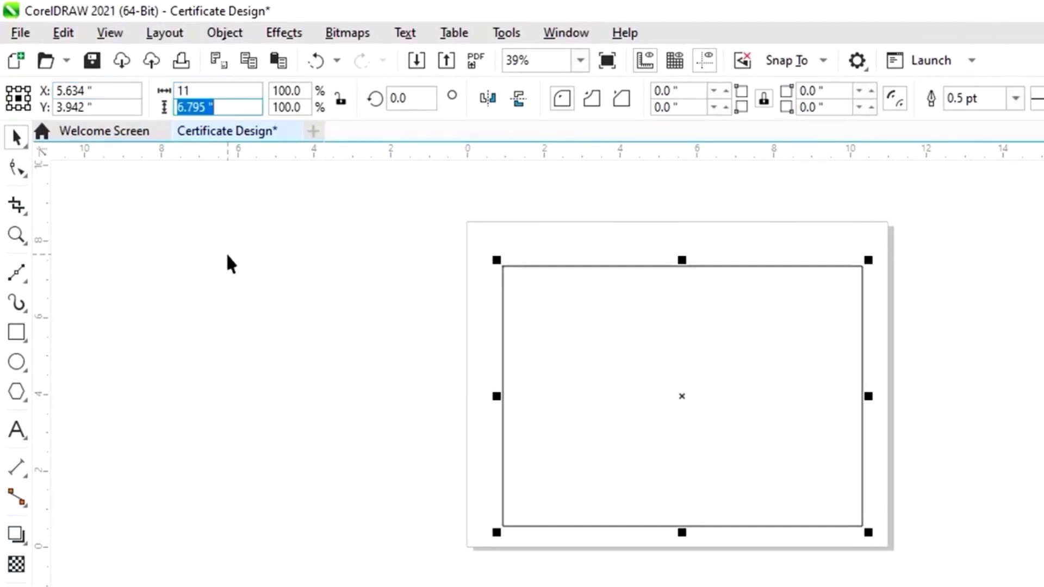
type("8")
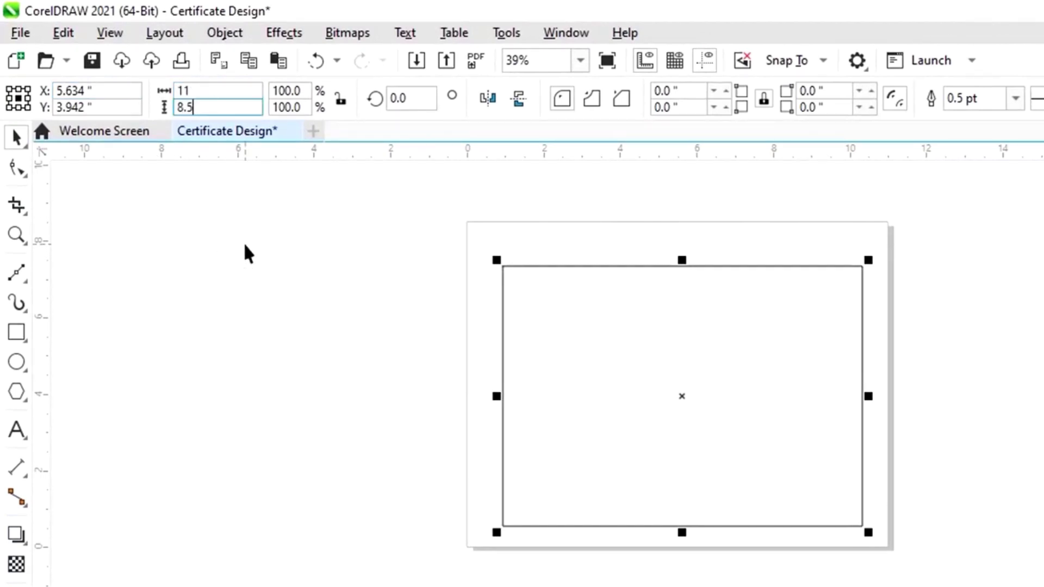
type(".5")
key("Return")
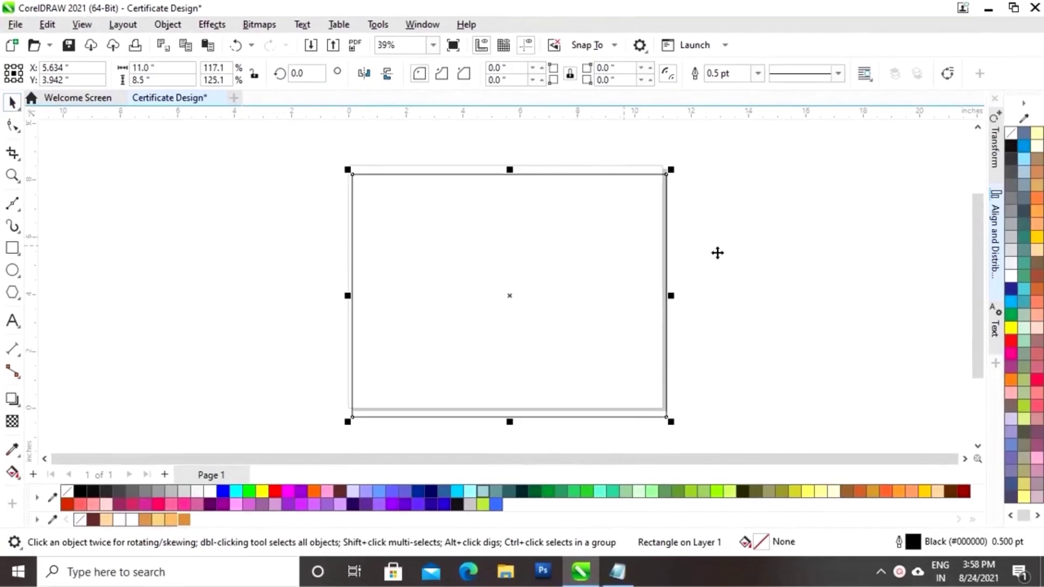
Center the rectangle horizontally and vertically on the specified point X 5.5, Y 4.25 inches.
left_click(995, 239)
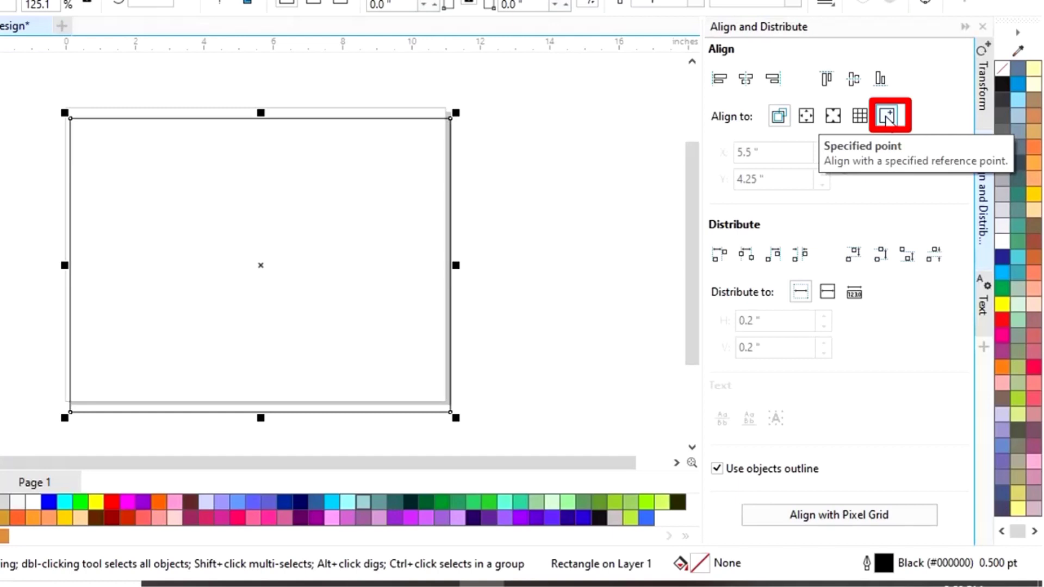
left_click(887, 116)
left_click(745, 79)
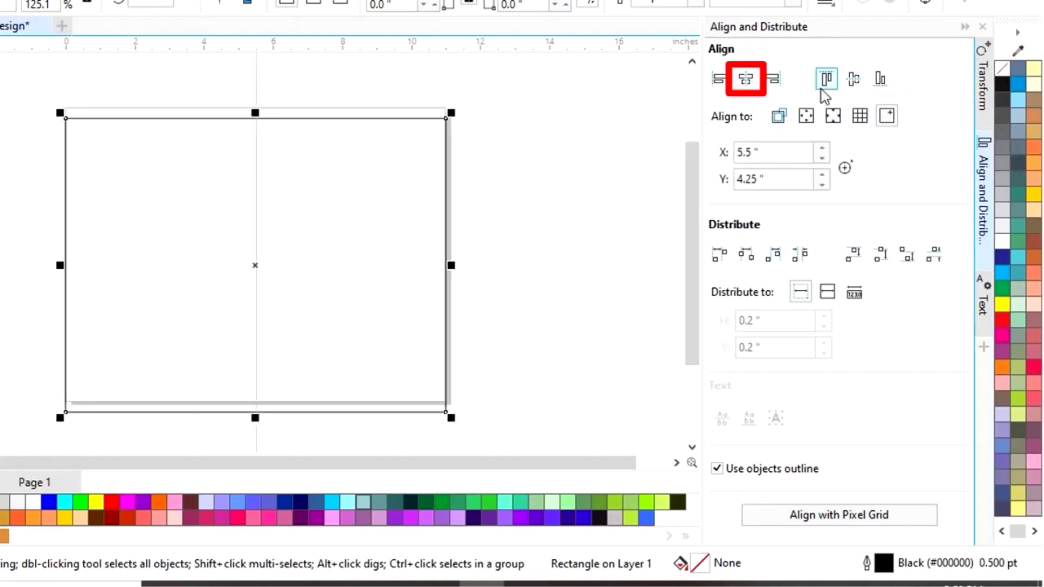
left_click(853, 79)
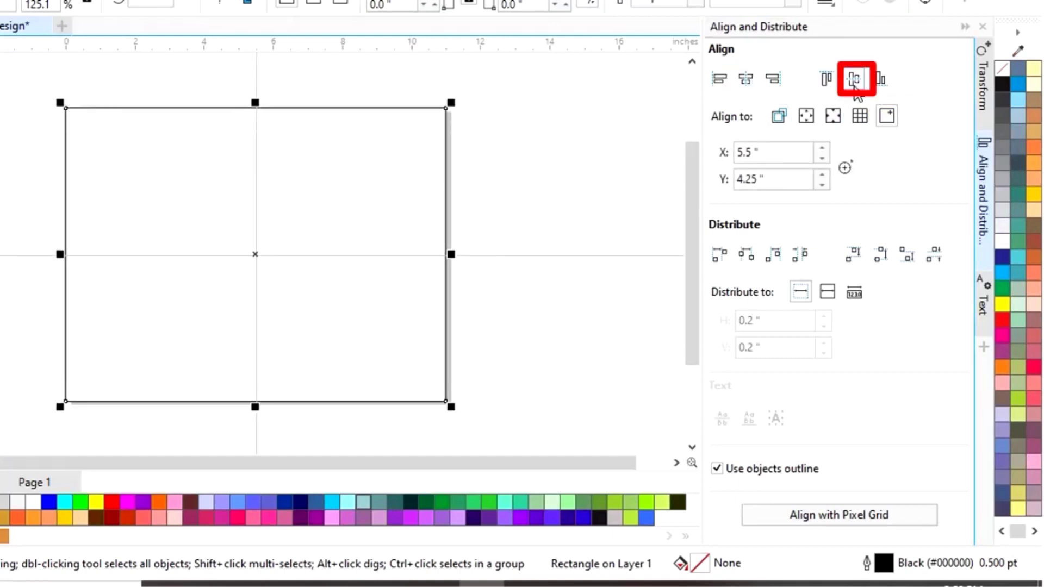
left_click(965, 27)
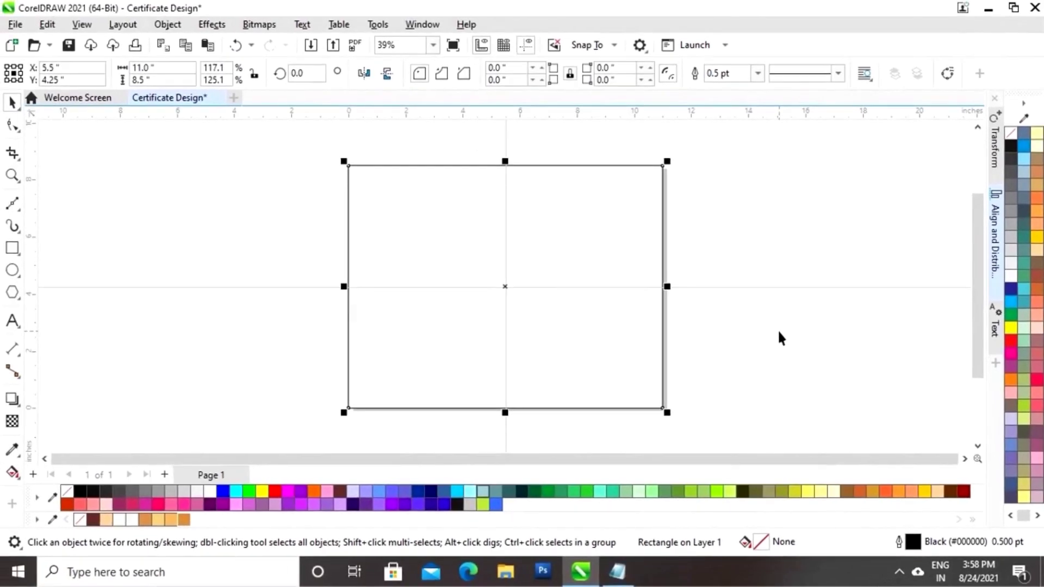
Fill the page-sized rectangle with white (#FFFFFF).
left_click(778, 332)
left_click(604, 296)
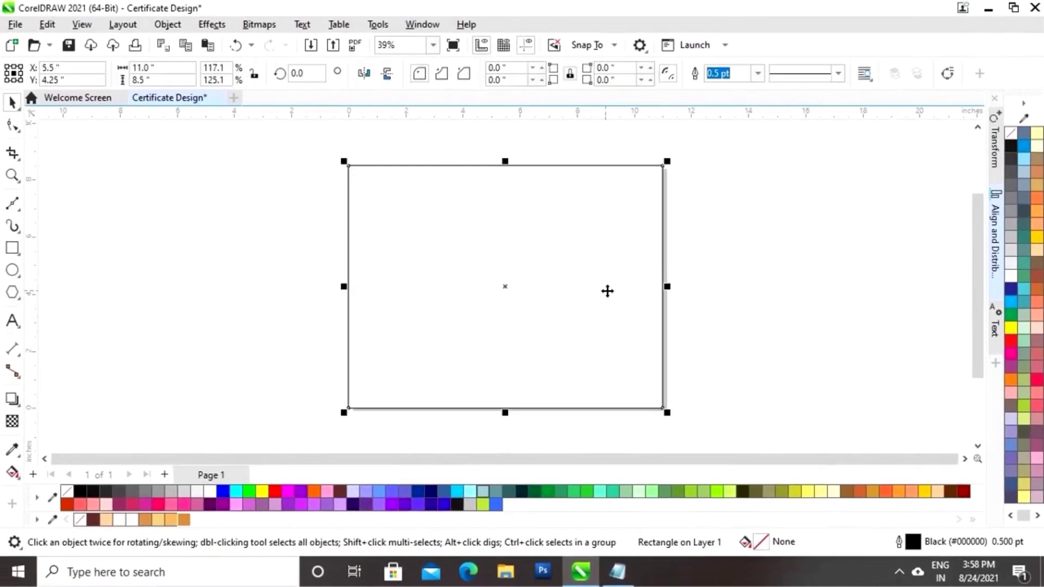
left_click(208, 491)
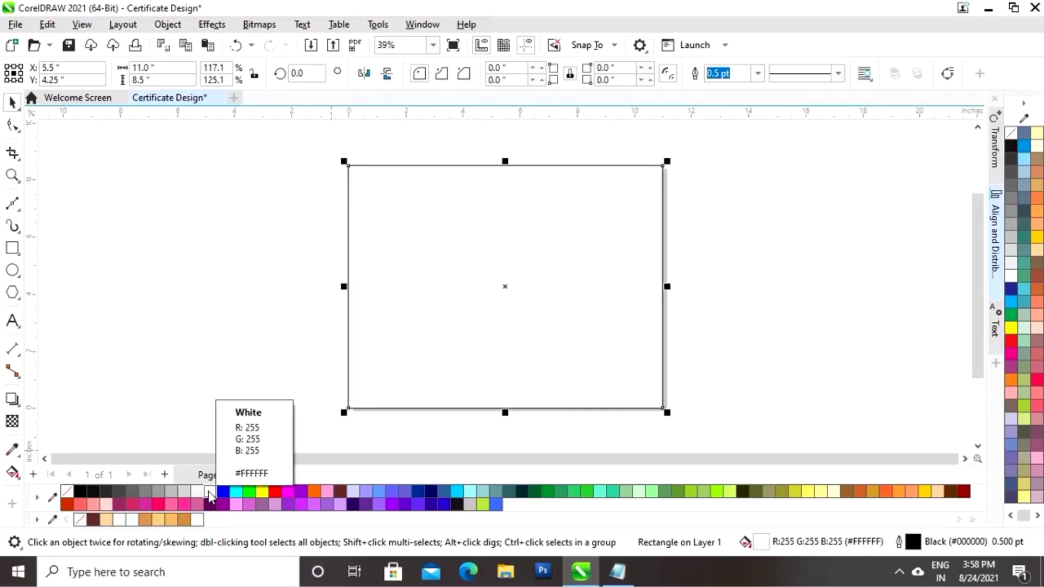
left_click(246, 356)
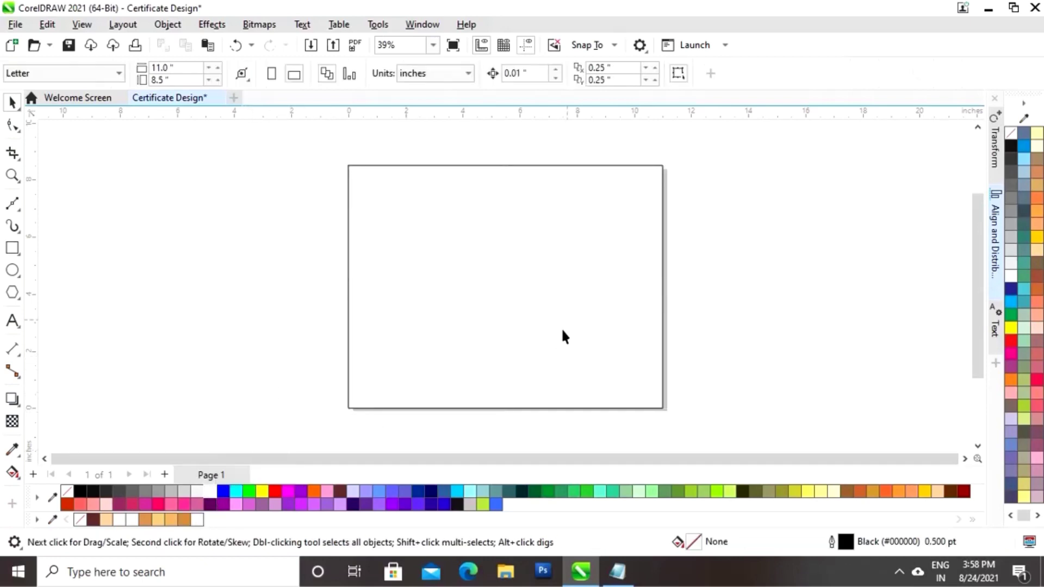
Duplicate the white rectangle to the right of the page and shrink the copy to about 6 × 4.6 inches.
left_click(553, 300)
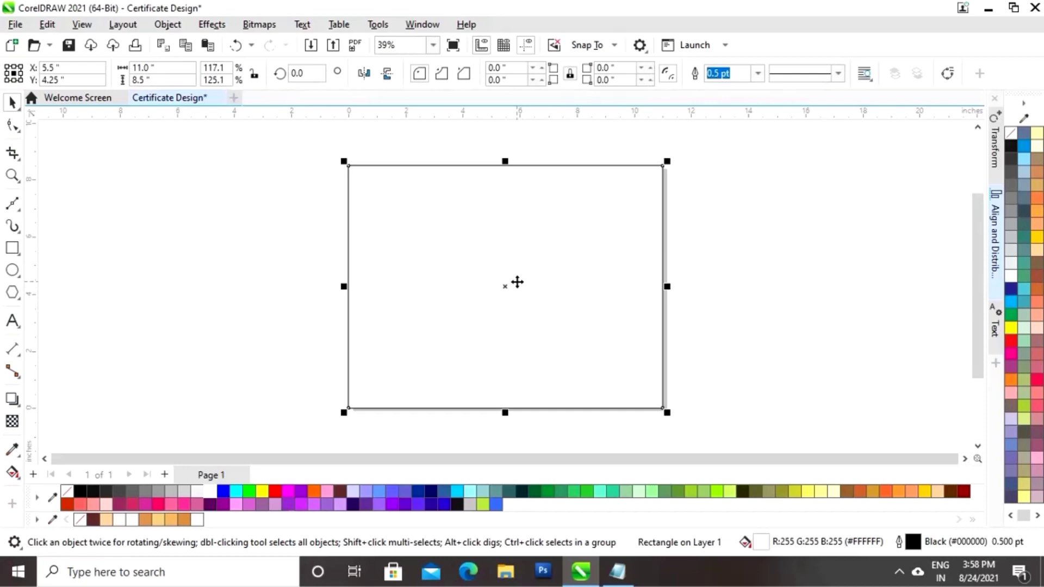
left_click_drag(520, 295, 837, 296)
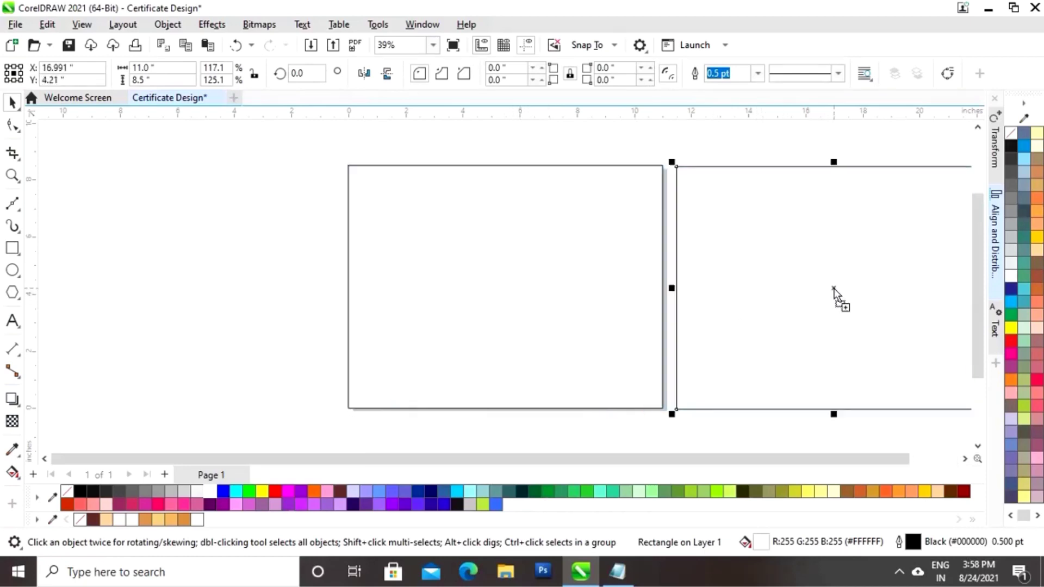
left_click_drag(757, 459, 794, 458)
mouse_move(899, 163)
left_mouse_down()
mouse_move(732, 289)
mouse_move(781, 268)
mouse_move(761, 277)
left_mouse_up()
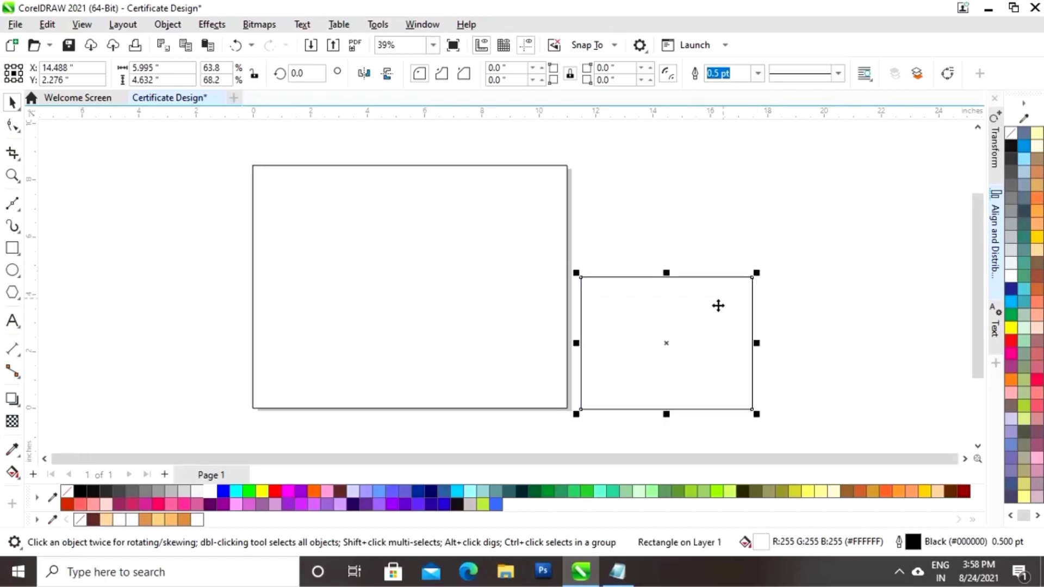
Convert the small rectangle to curves and delete its upper-right node to leave a right triangle.
right_click(665, 345)
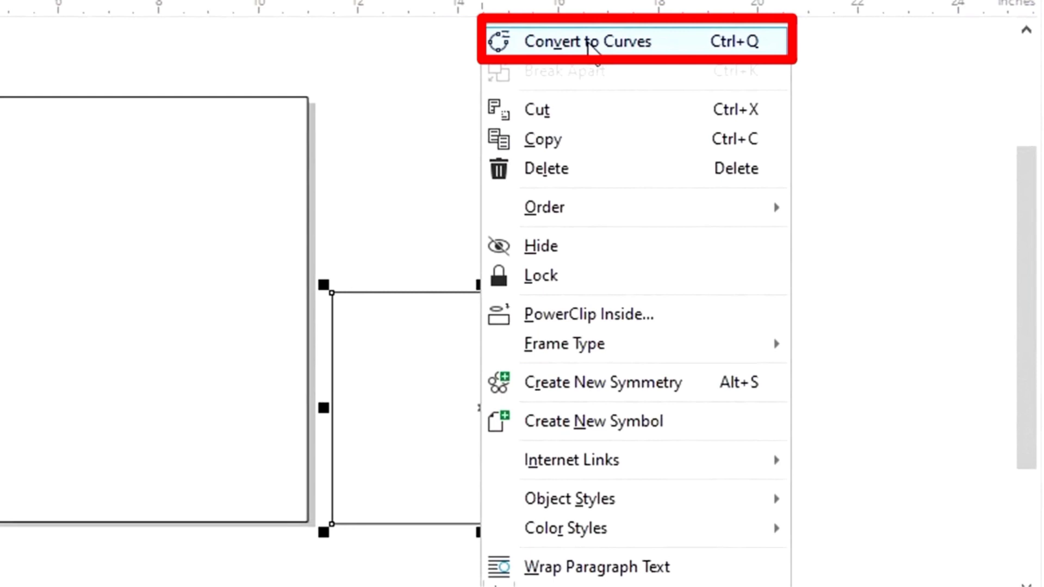
left_click(587, 43)
key("F10")
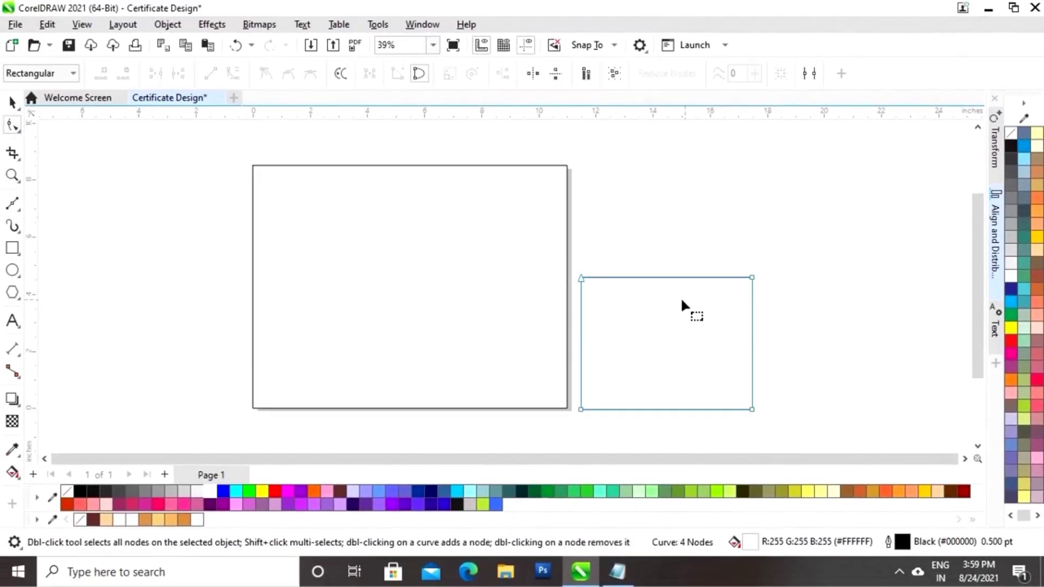
left_click(752, 277)
right_click(752, 276)
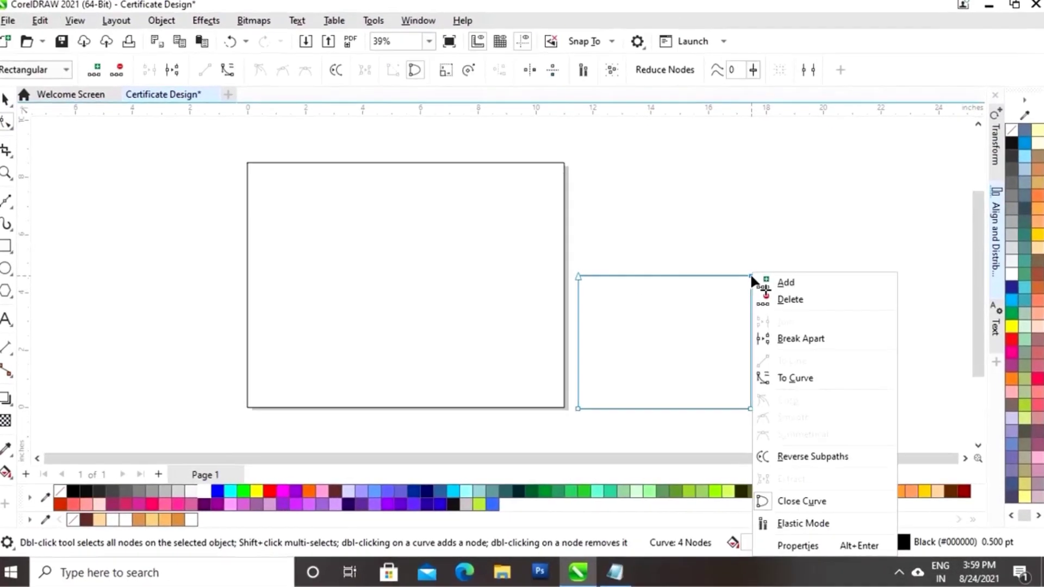
left_click(790, 299)
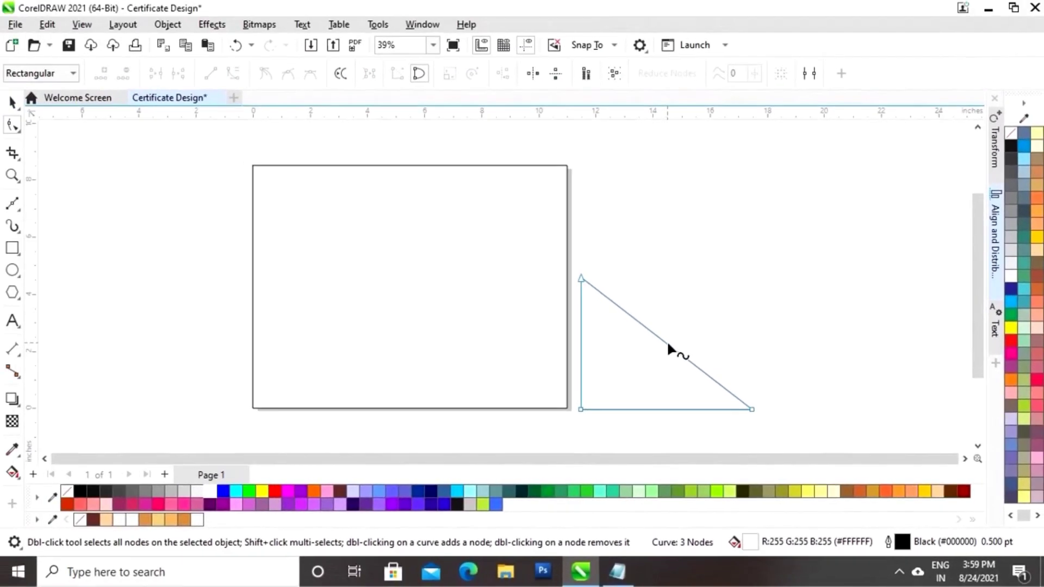
Convert the triangle's diagonal side to a curve and bend it into a gentle S-shape with its control handles.
left_click(663, 338)
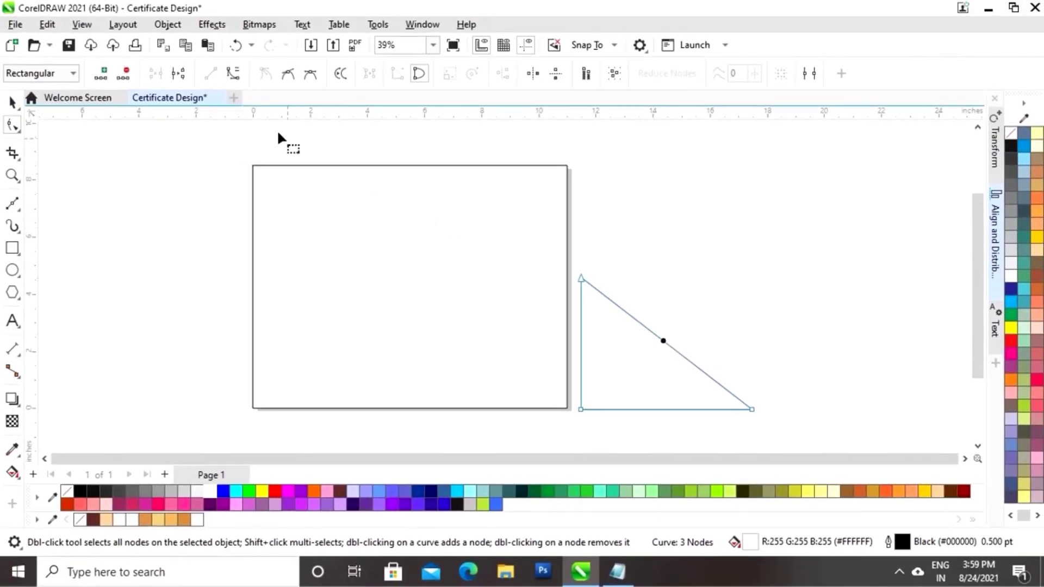
left_click(234, 75)
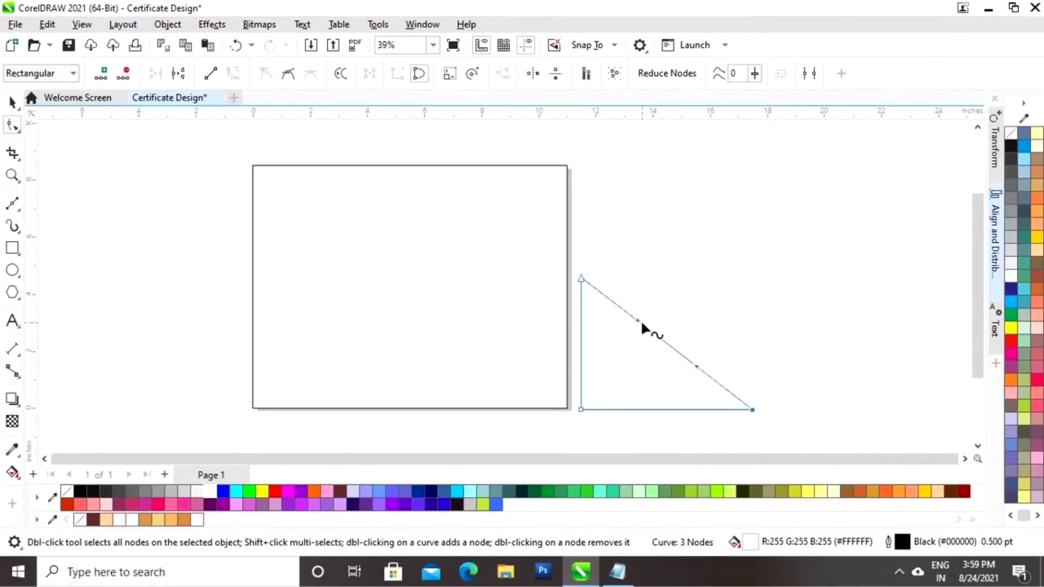
left_click_drag(637, 321, 601, 348)
left_click_drag(696, 367, 702, 358)
left_click(12, 101)
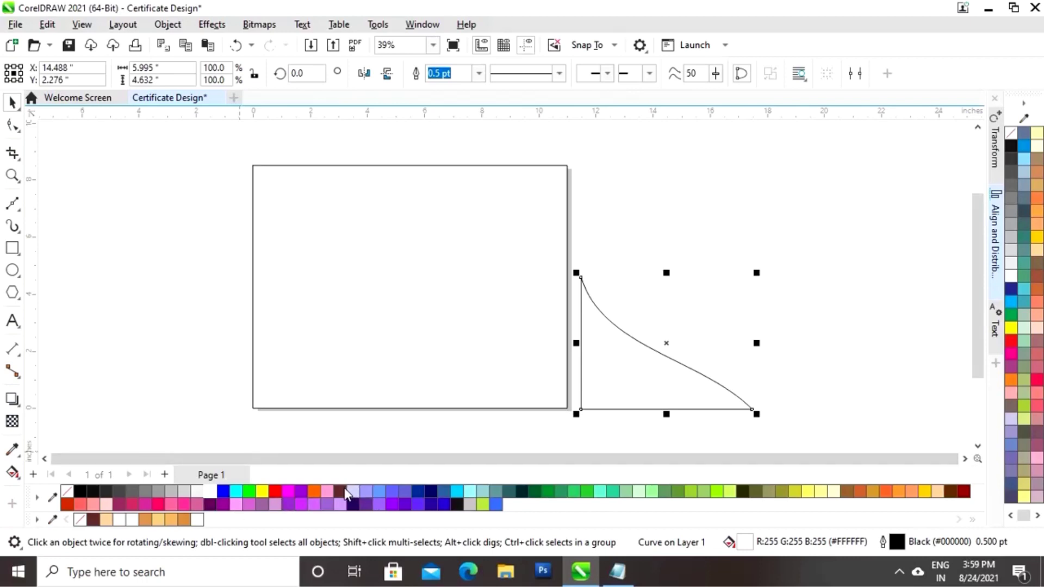
Fill the curved corner shape with dark brown (#663333) and remove its outline.
left_click(94, 520)
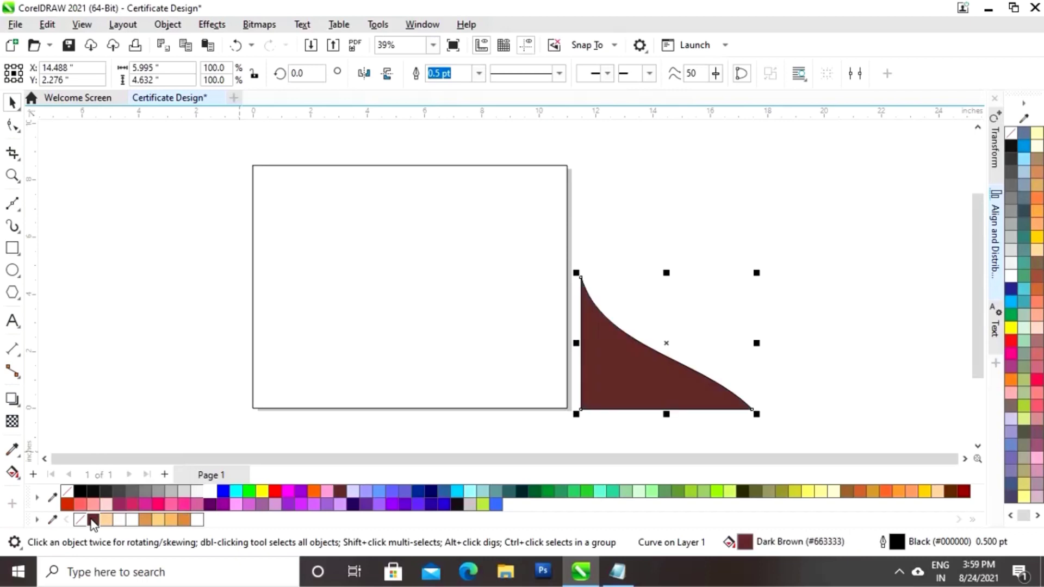
right_click(68, 492)
left_click(655, 422)
Align the brown shape with the left and bottom edges of the white rectangle, using active objects as the reference.
left_click(684, 380)
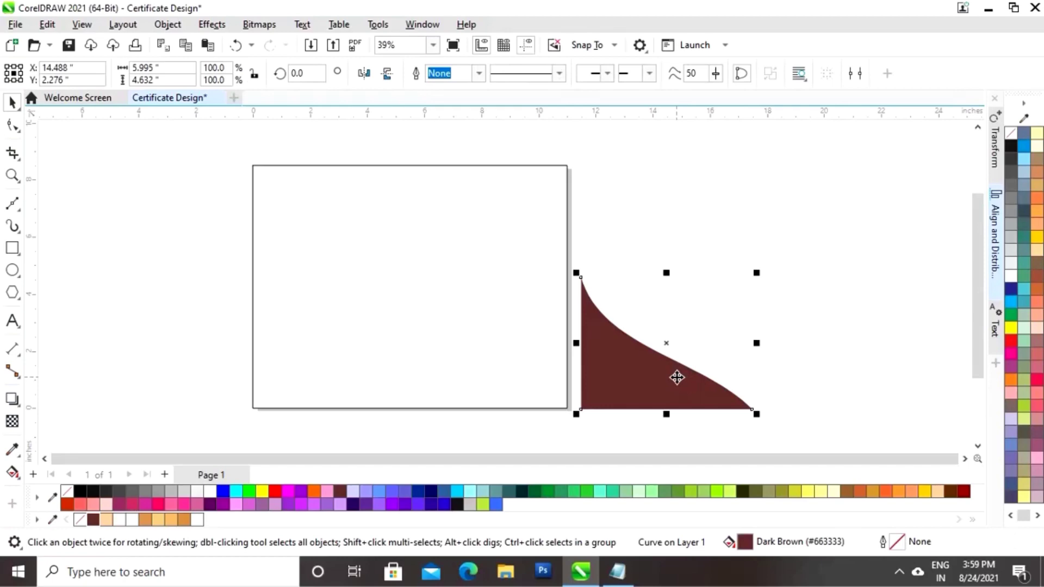
left_click(526, 384, "shift")
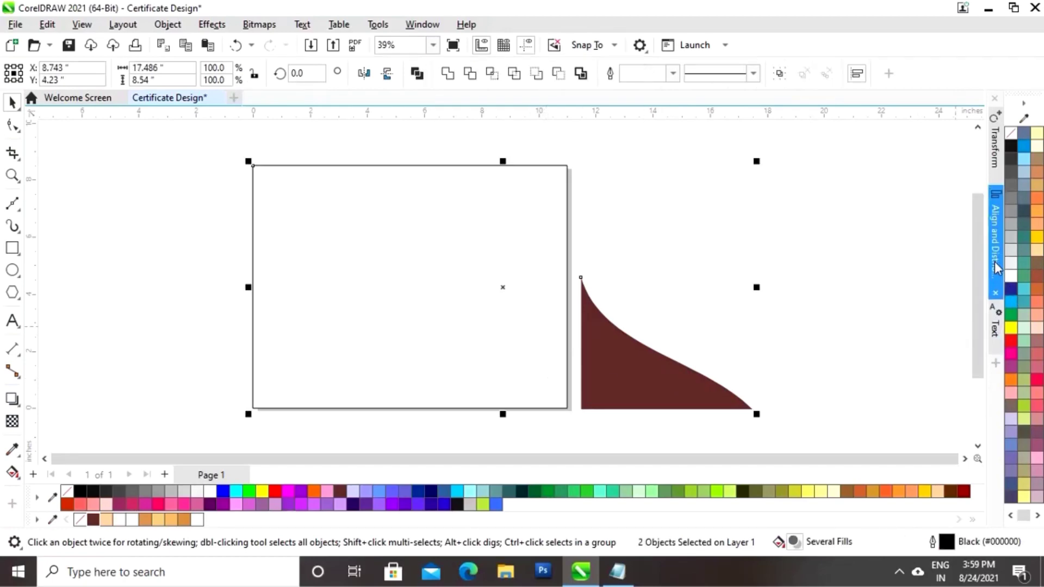
left_click(995, 234)
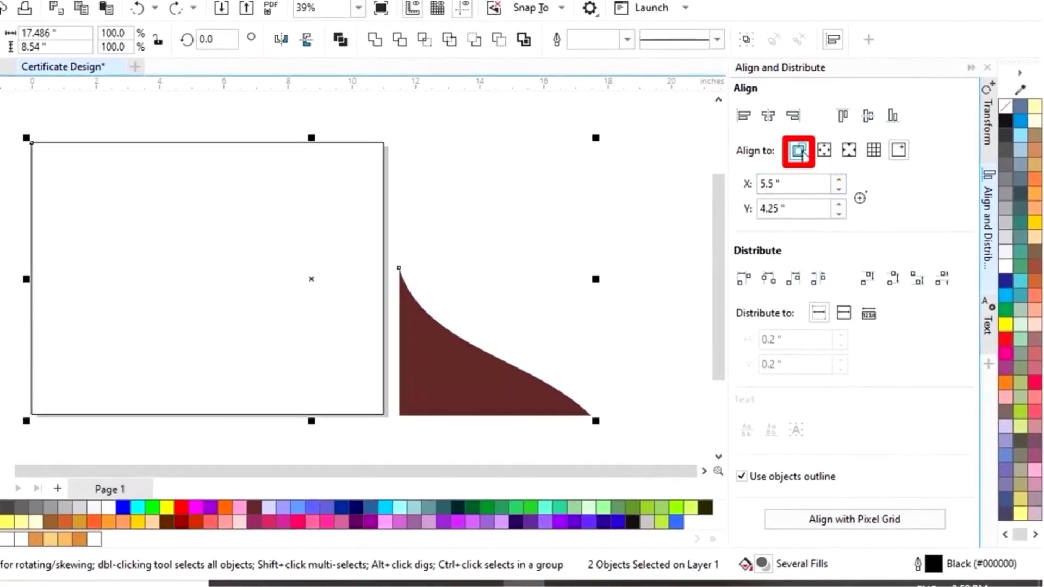
left_click(798, 152)
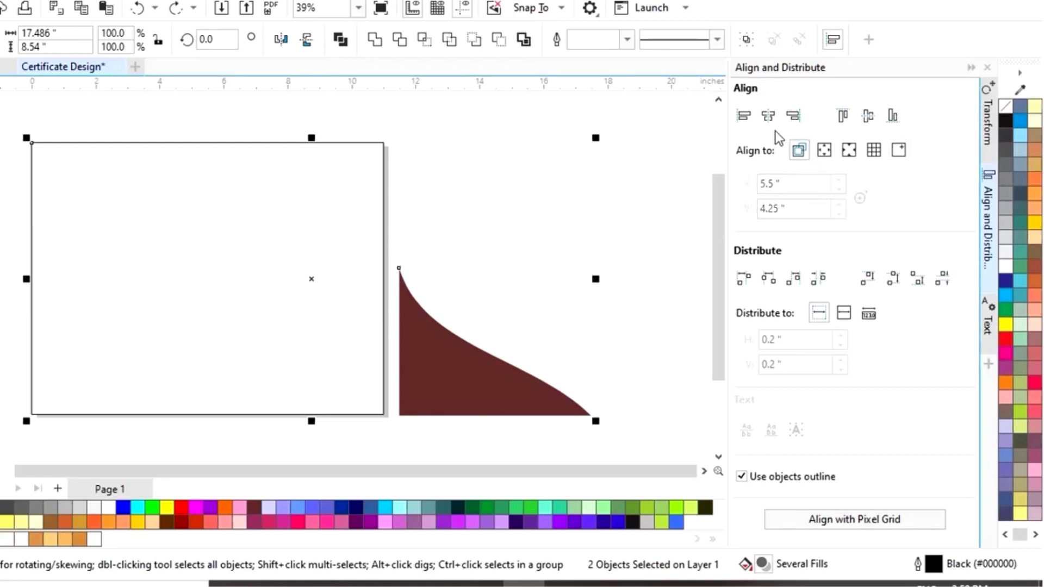
left_click(745, 116)
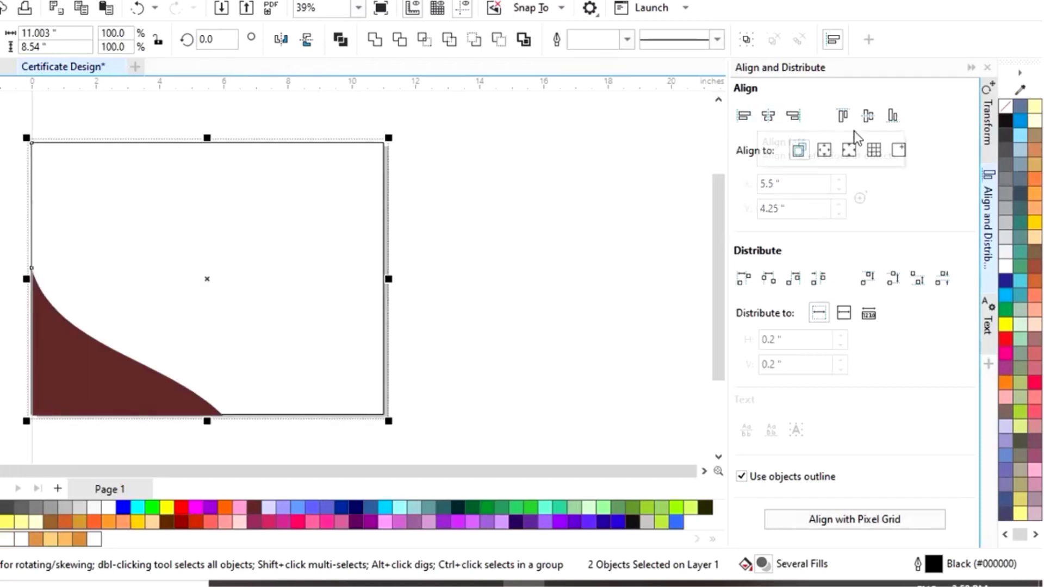
left_click(892, 116)
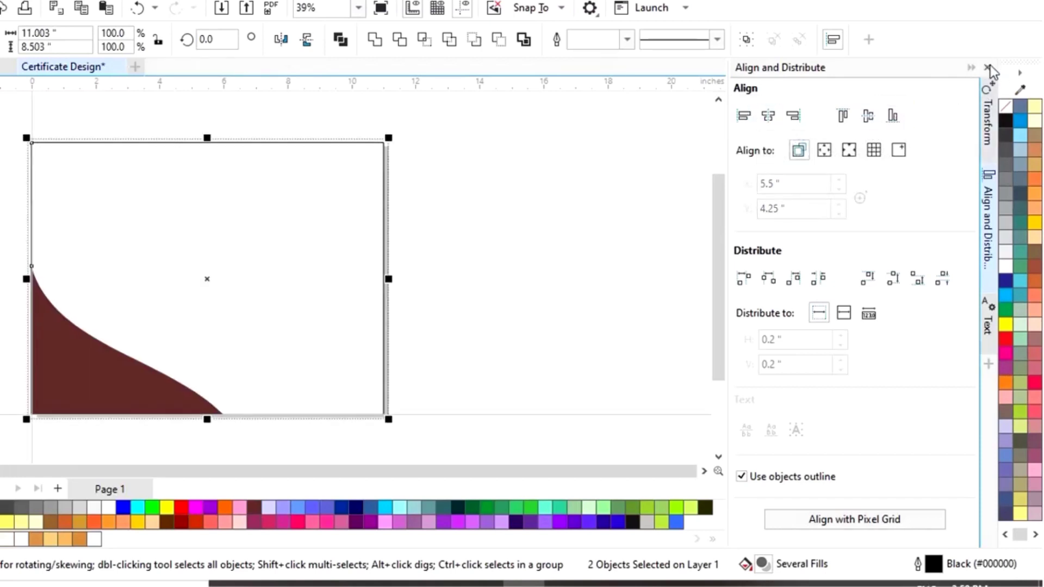
left_click(971, 67)
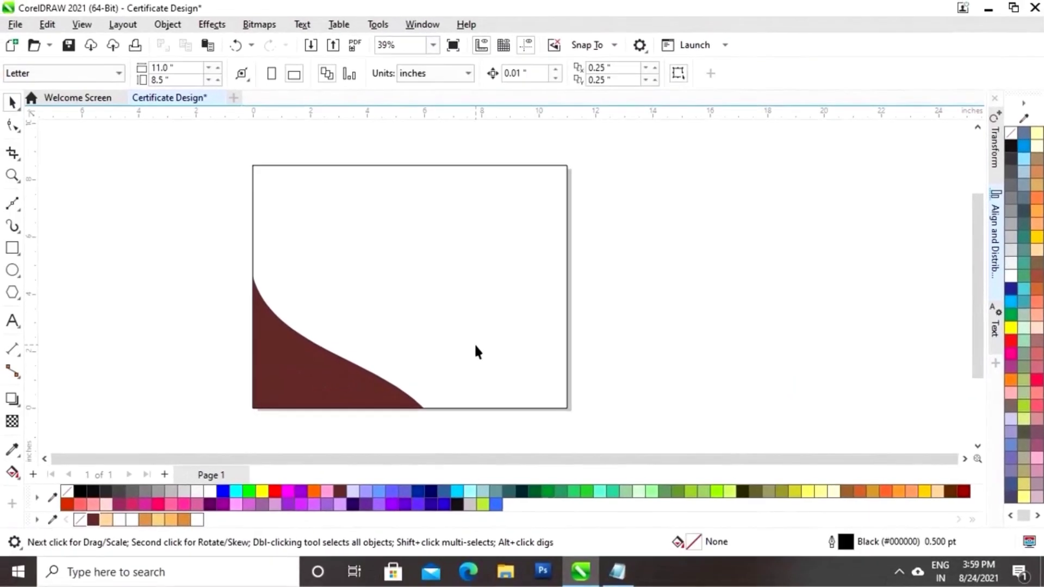
Enlarge the brown corner shape proportionally to about 6.2 × 4.8 inches, keeping its lower-left corner in place.
left_click(326, 369)
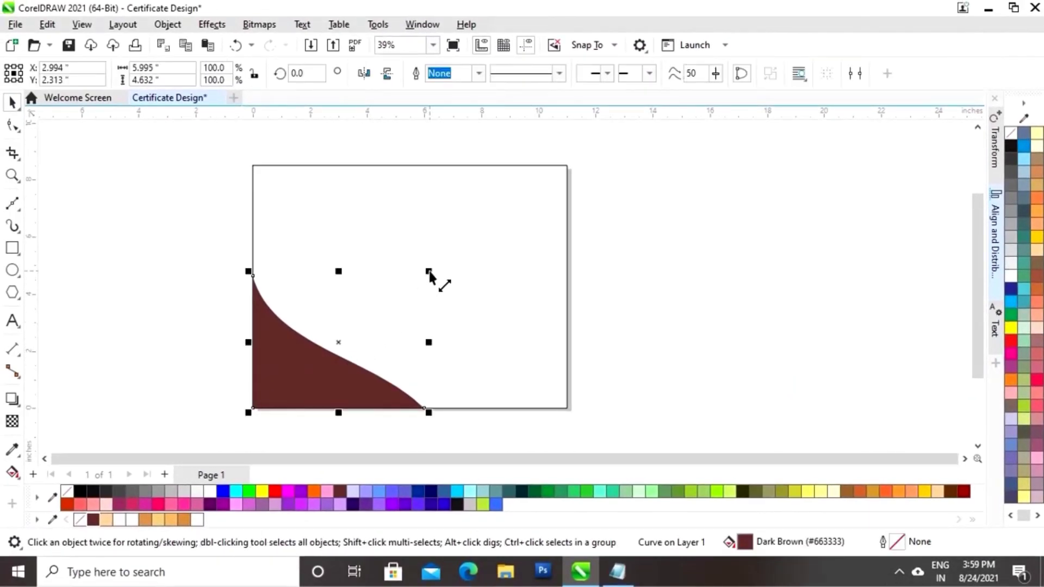
left_click_drag(429, 270, 438, 277)
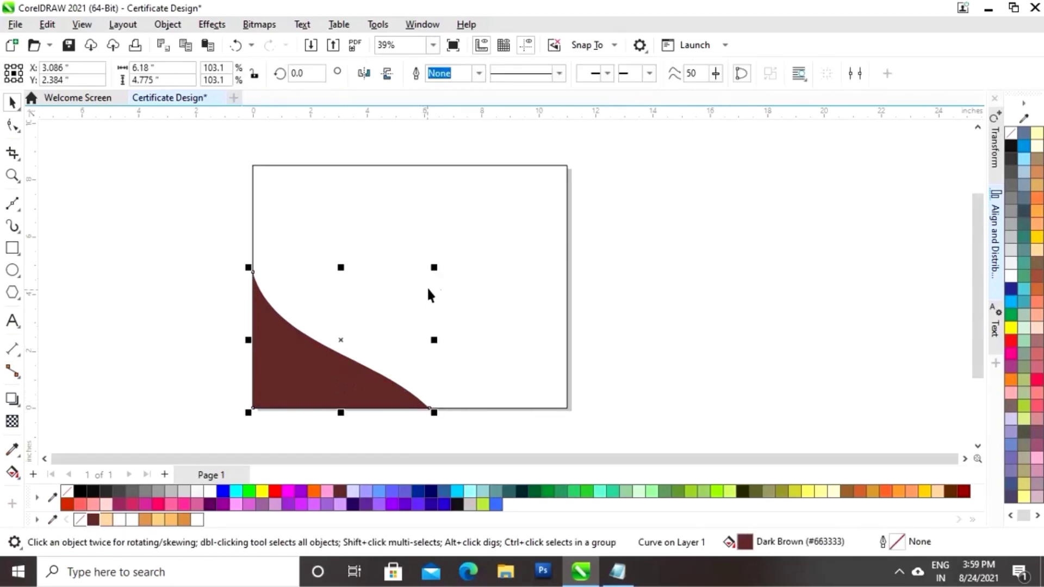
Make a proportionally smaller copy of the brown corner shape, about 5.6 × 4.3 inches, and fill it with light peach (#FFCC99).
left_click_drag(433, 266, 423, 279)
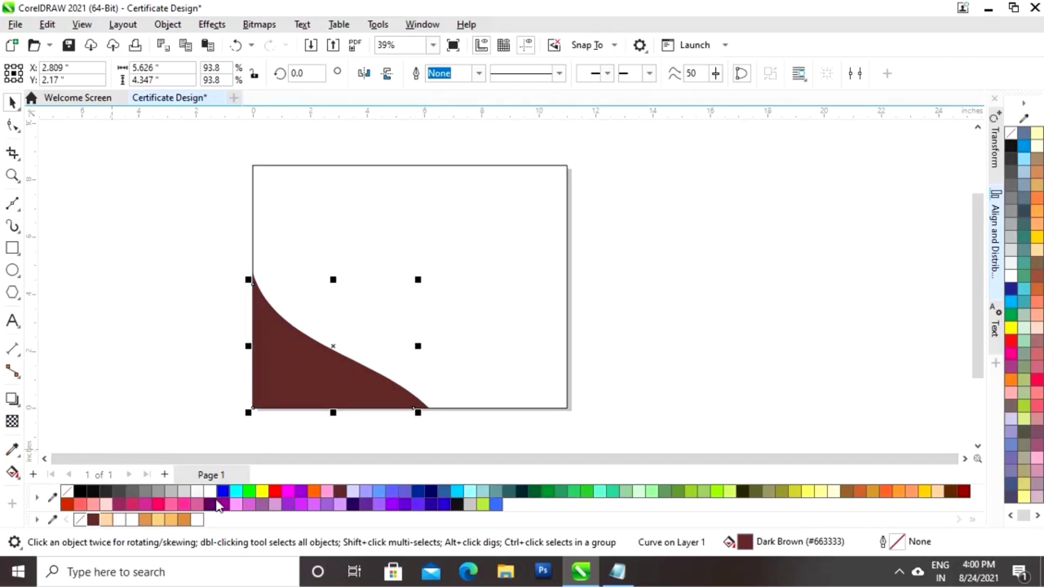
left_click(108, 519)
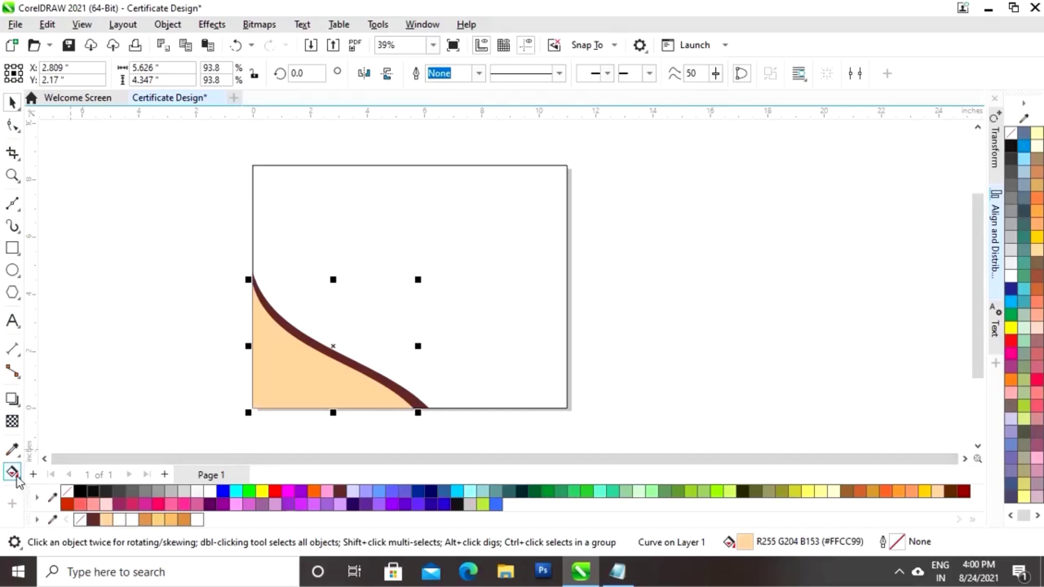
Apply a horizontal linear fountain fill to the peach shape with Interactive Fill, fading from peach at its straight side to white.
left_click(17, 478)
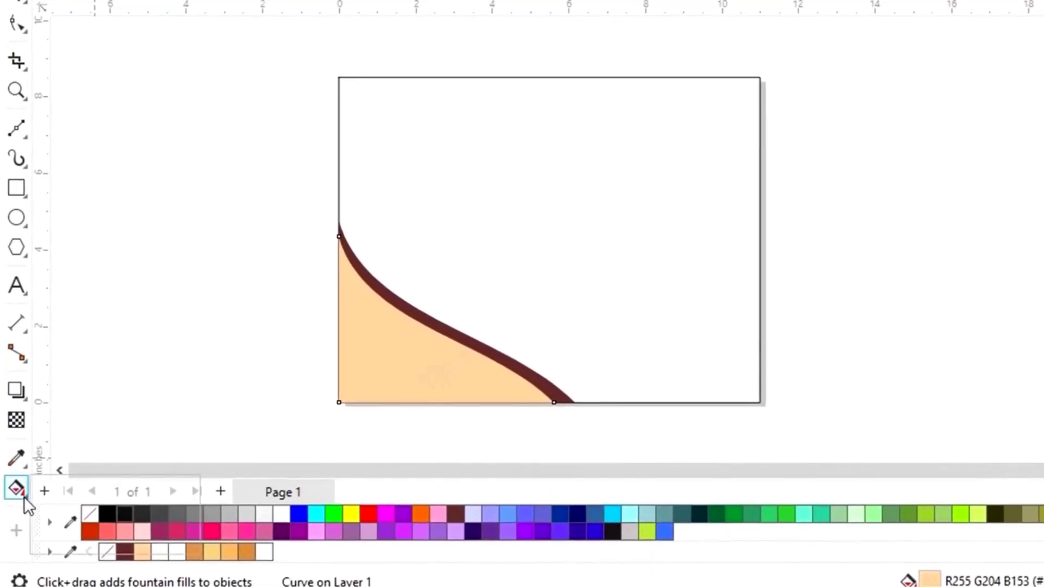
left_click(24, 497)
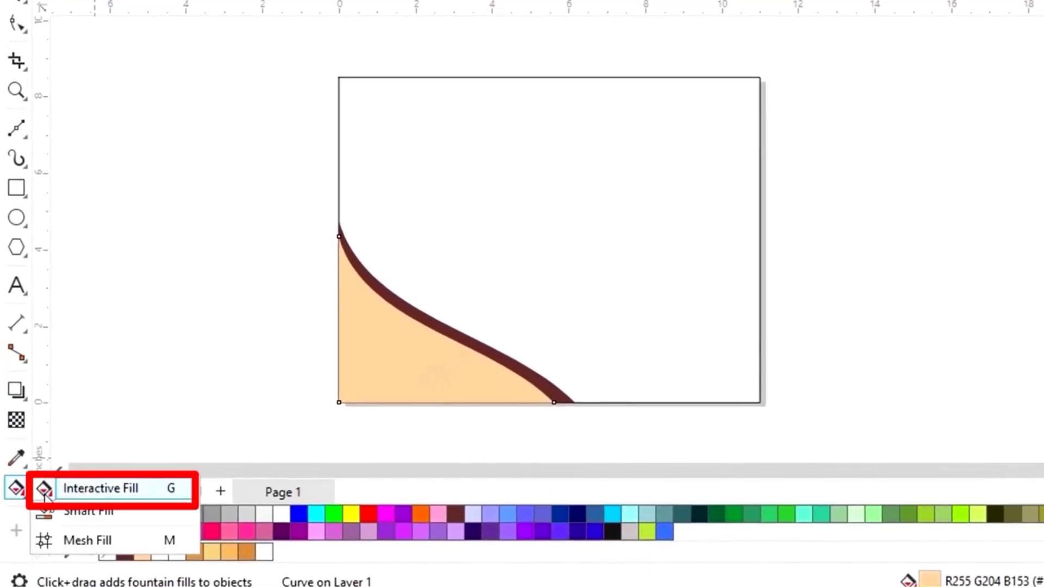
left_click(92, 491)
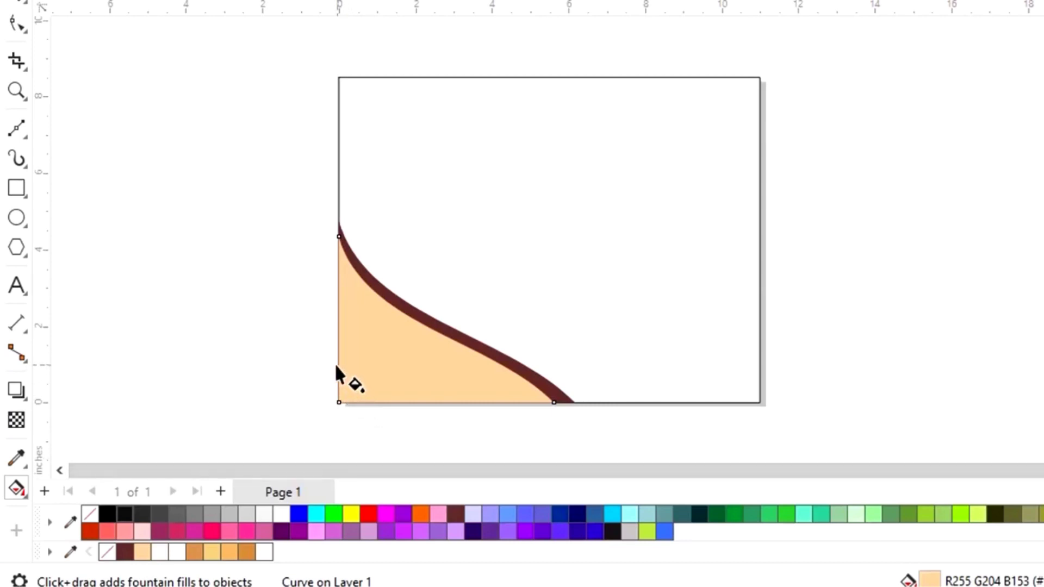
left_click_drag(337, 364, 499, 363)
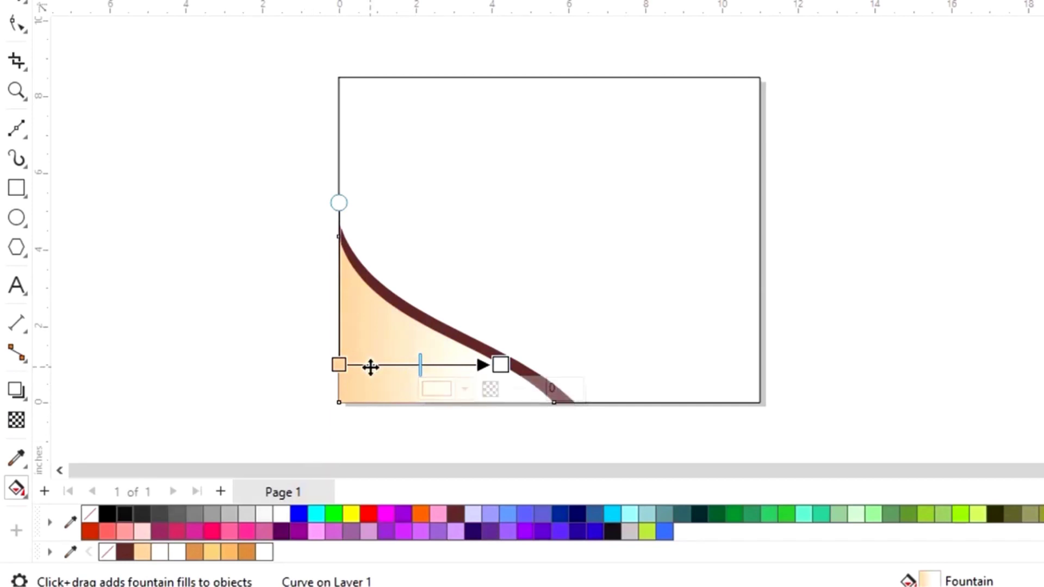
Add two intermediate colour nodes along the peach shape's gradient and sample near-white from the document palette for them.
left_click(339, 364)
left_click(333, 388)
left_click(486, 349)
left_click(159, 552)
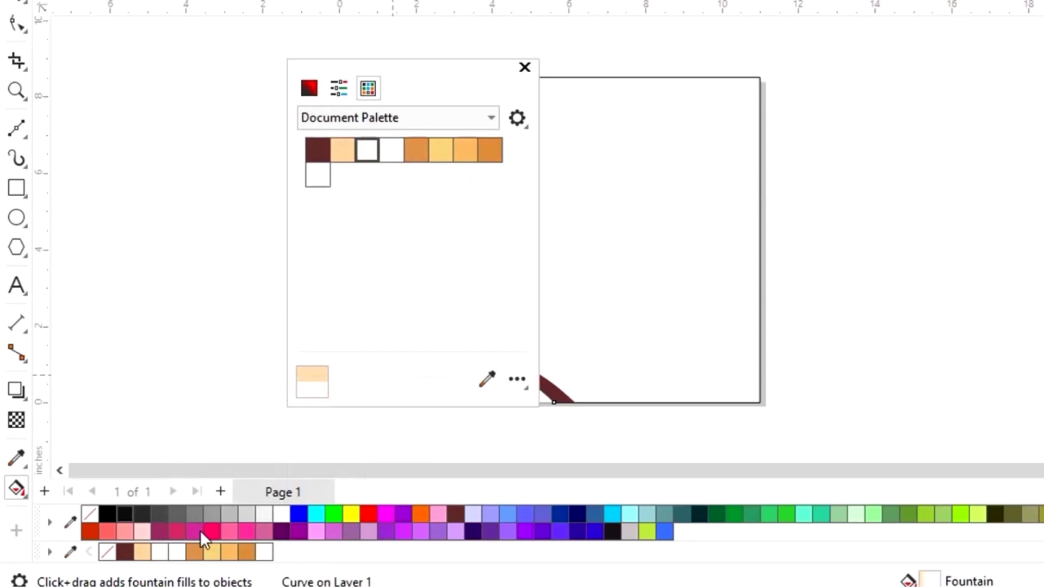
left_click(524, 68)
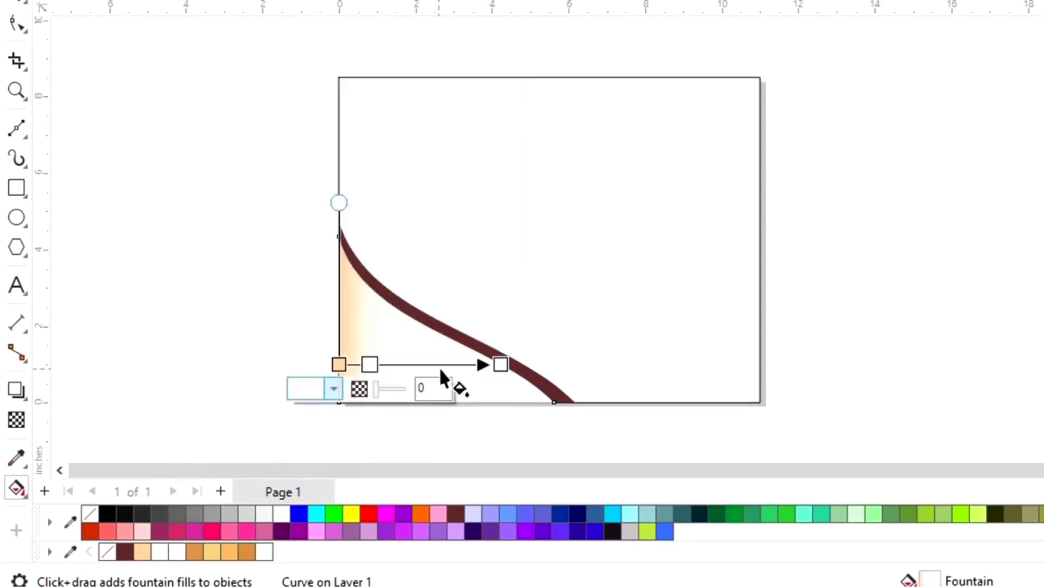
left_click(400, 390)
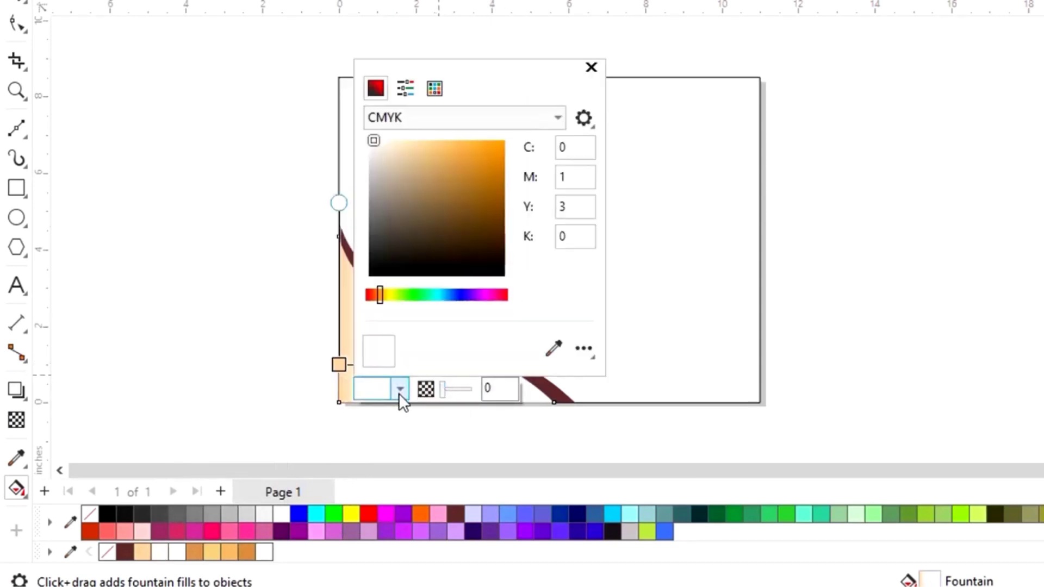
left_click(553, 348)
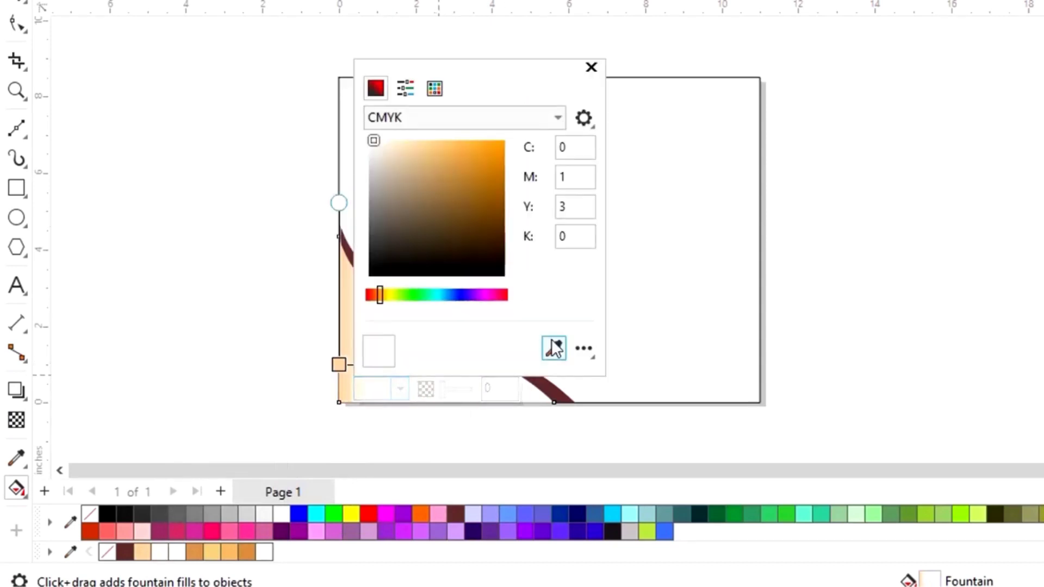
left_click(186, 548)
left_click(593, 68)
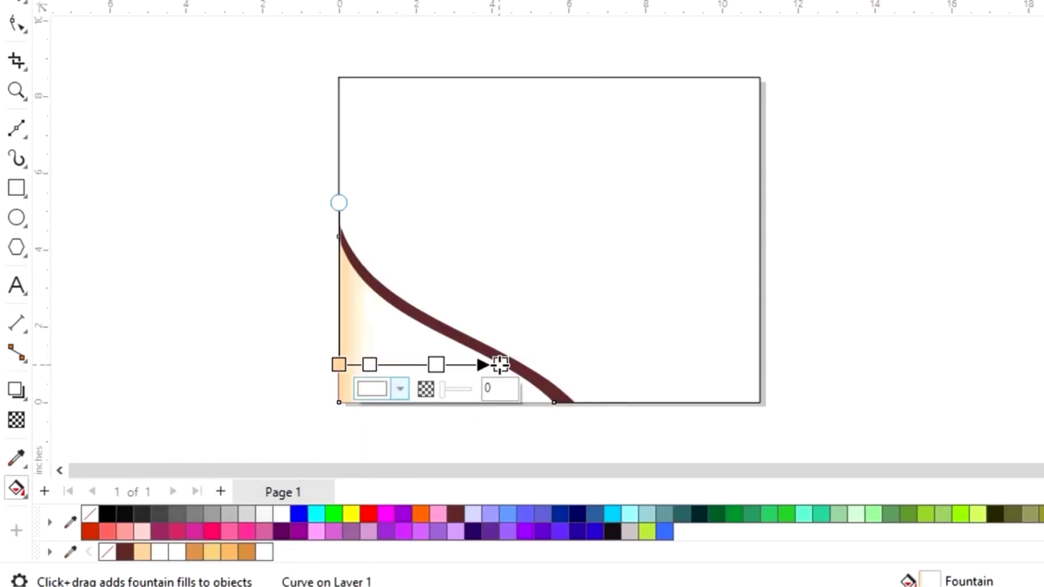
Set the gradient's end node to light peach, sampled from the document palette.
left_click(465, 388)
left_click(618, 318)
left_click(142, 552)
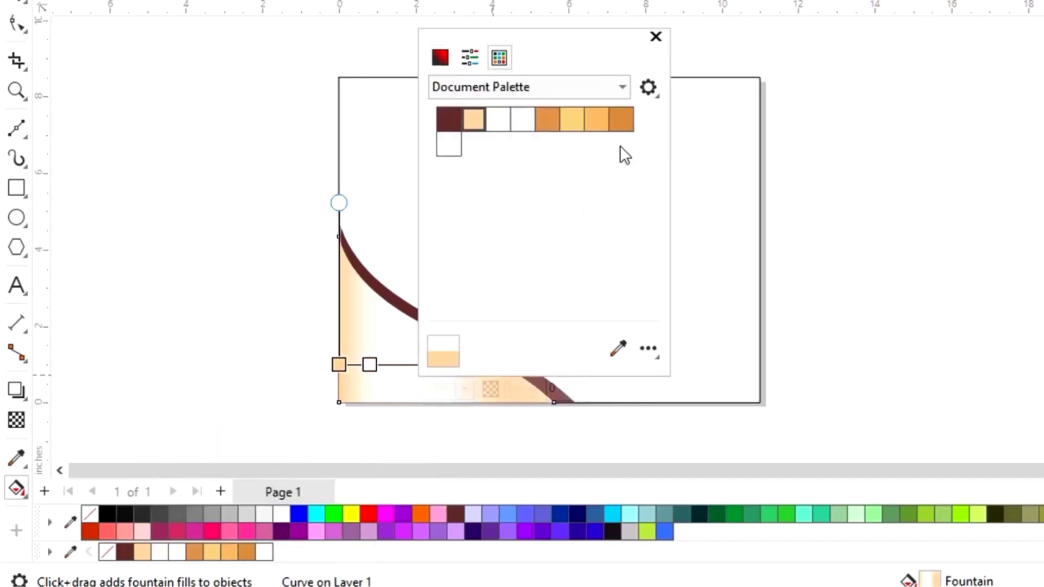
left_click(657, 37)
Extend the gradient's end toward the curved edge and reposition the two white nodes close together past its middle.
left_click_drag(434, 364, 460, 365)
left_click_drag(370, 364, 525, 366)
left_click_drag(461, 369, 466, 368)
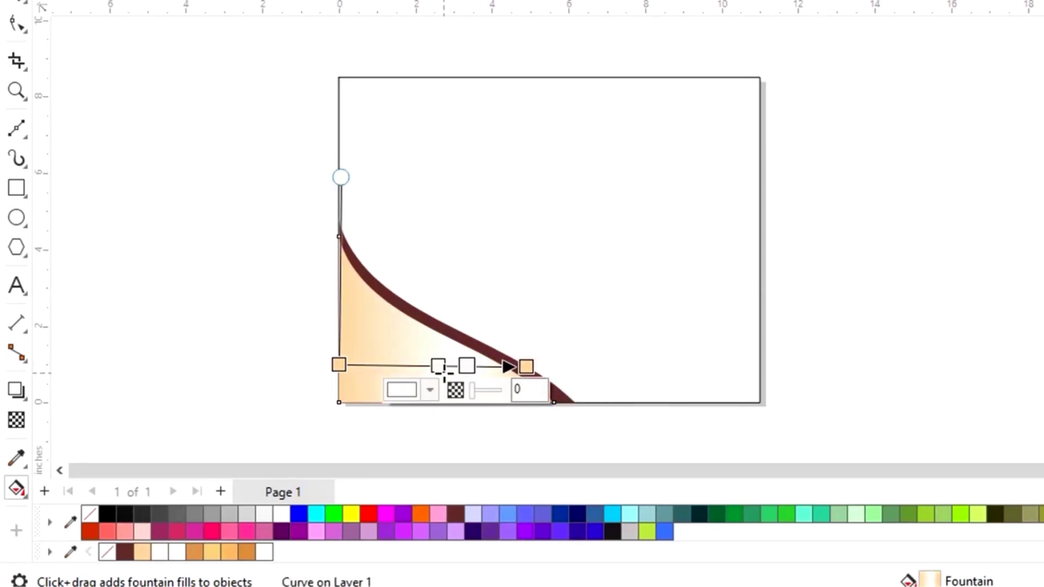
left_click(19, 4)
left_click(858, 211)
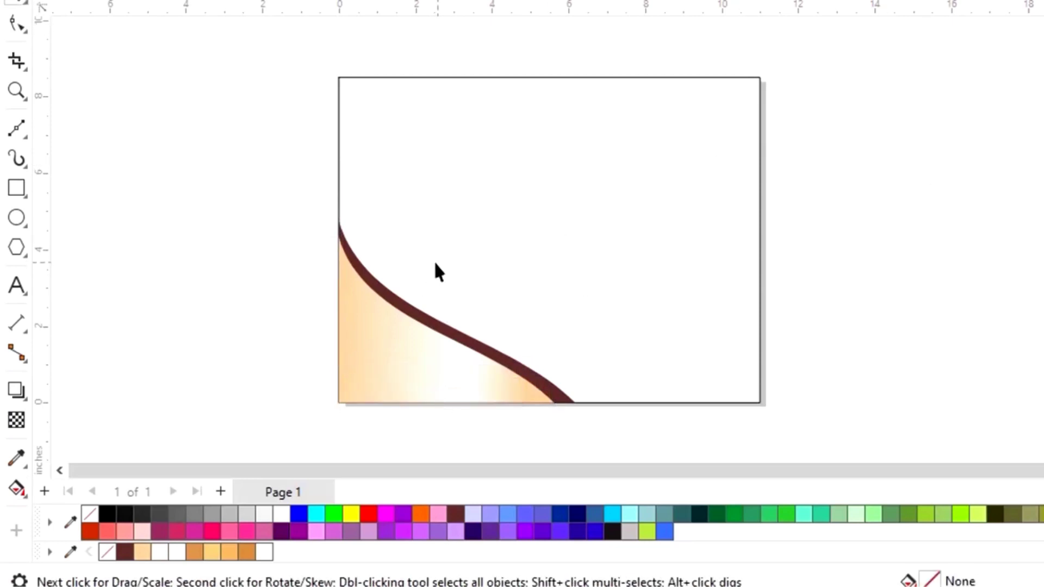
Group the brown corner shape with the gradient-filled shape.
left_click_drag(673, 440, 623, 437)
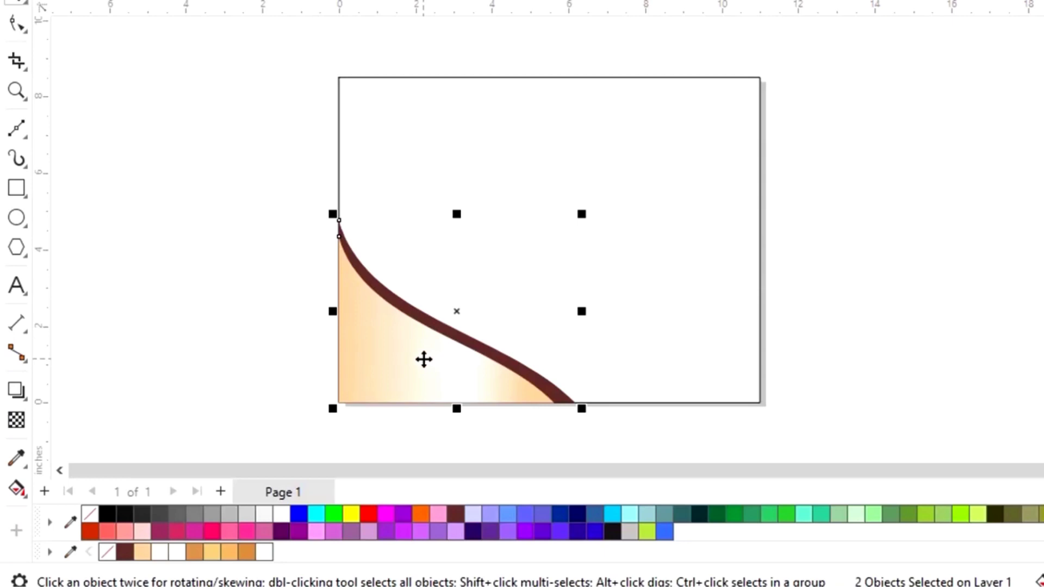
right_click(424, 359)
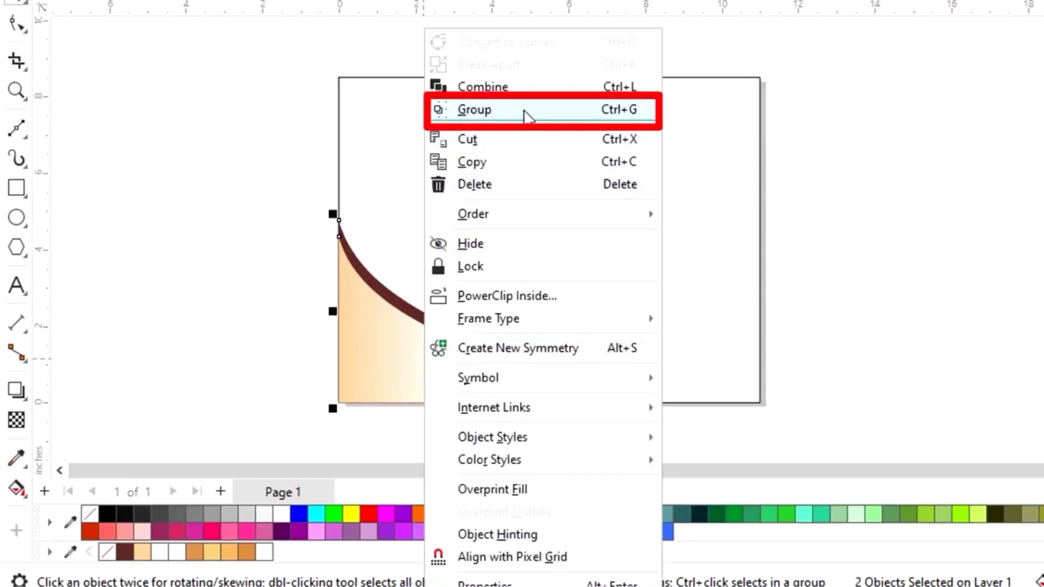
left_click(526, 109)
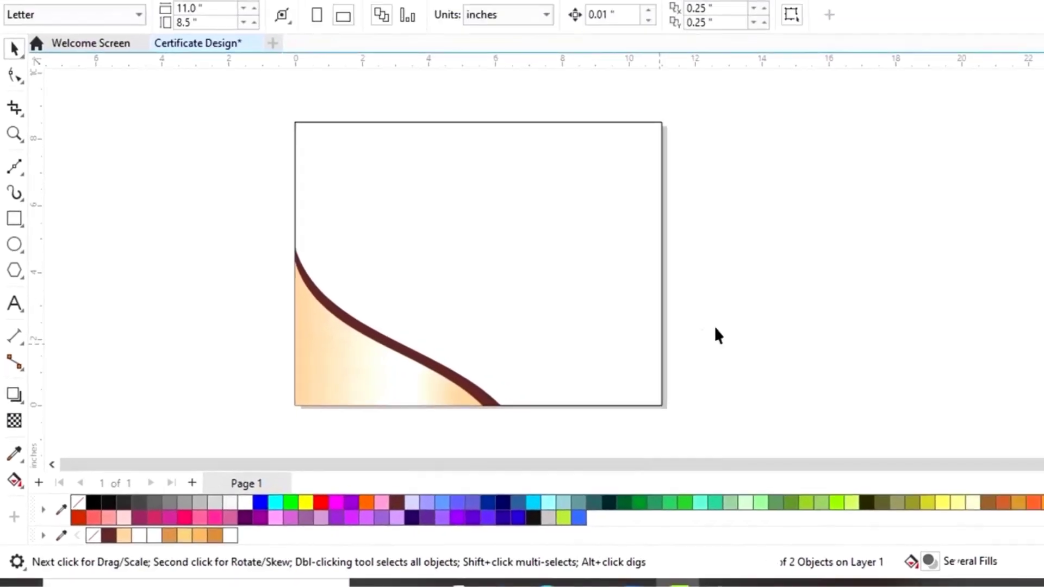
Duplicate the corner group over the page's upper-right area and mirror the copy horizontally and vertically.
left_click(364, 373)
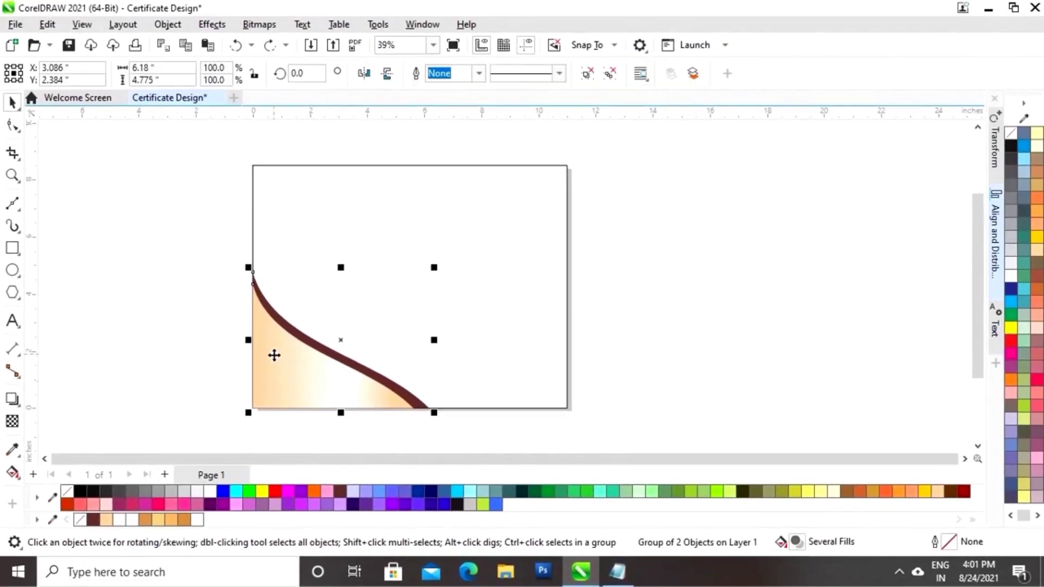
left_click_drag(336, 353, 507, 227)
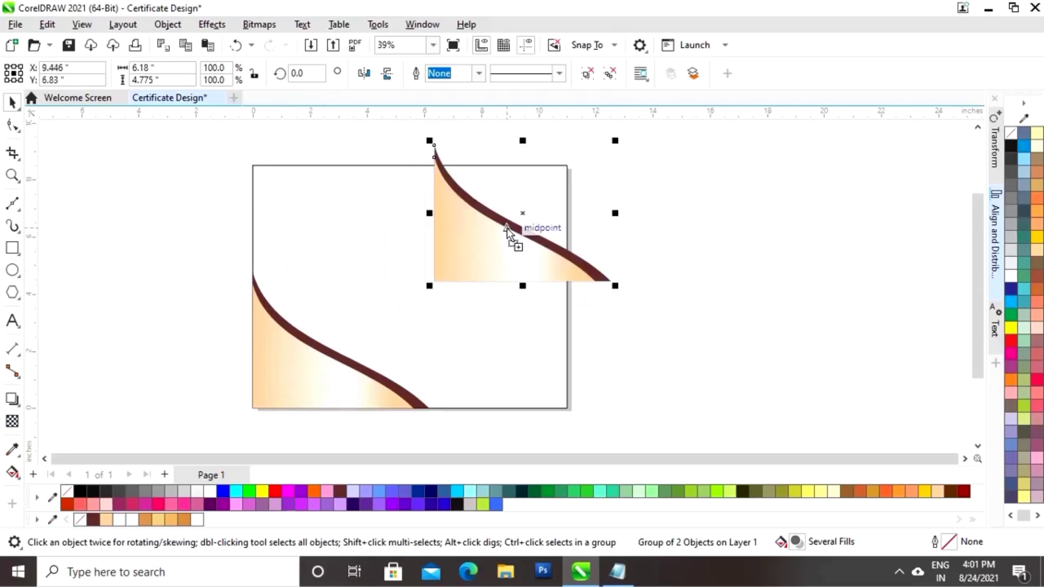
left_click(364, 74)
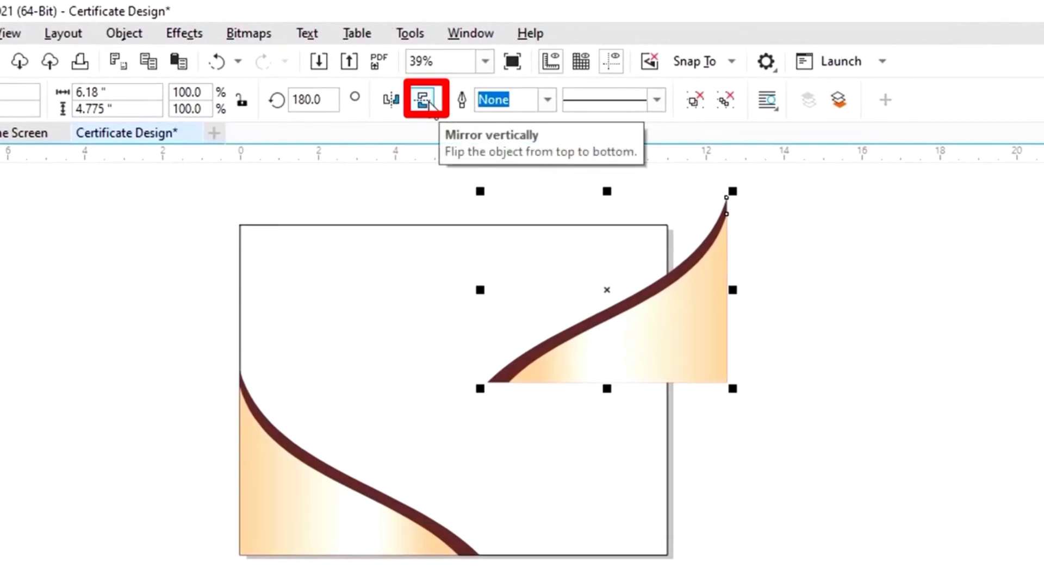
left_click(425, 100)
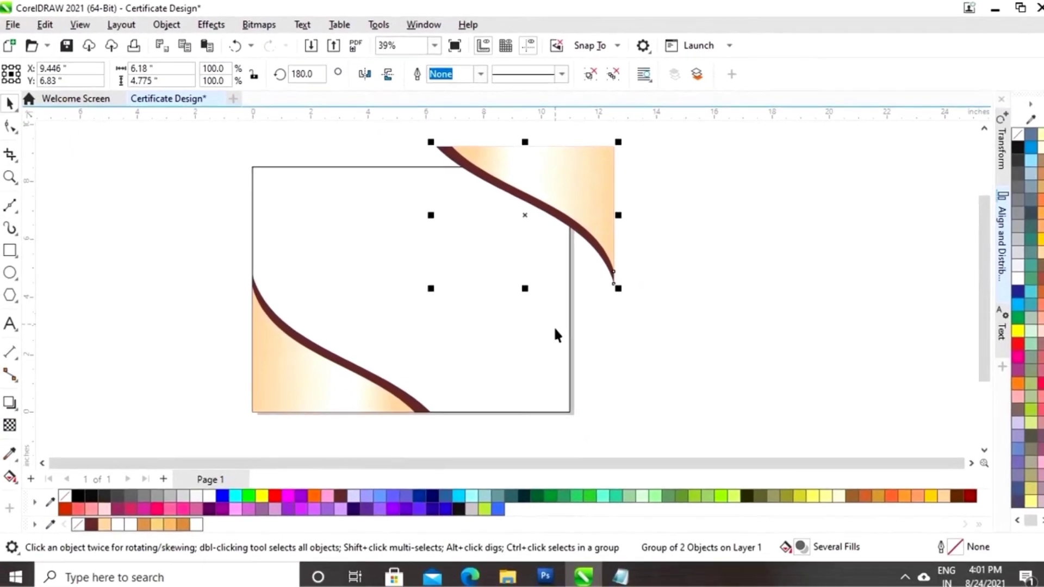
Align the mirrored corner group with the right and top edges of the white rectangle.
key("ctrl+a")
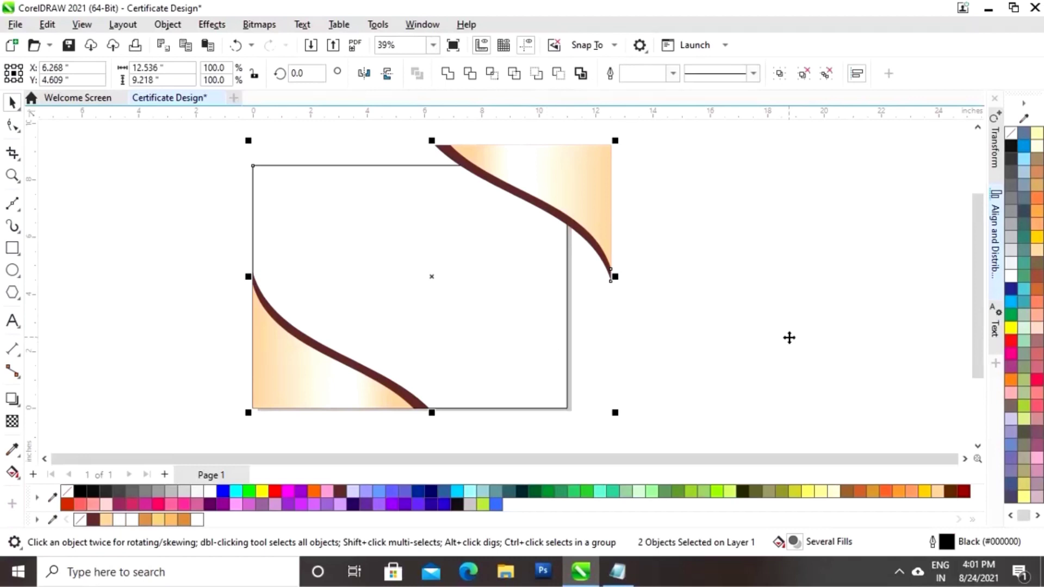
left_click(996, 256)
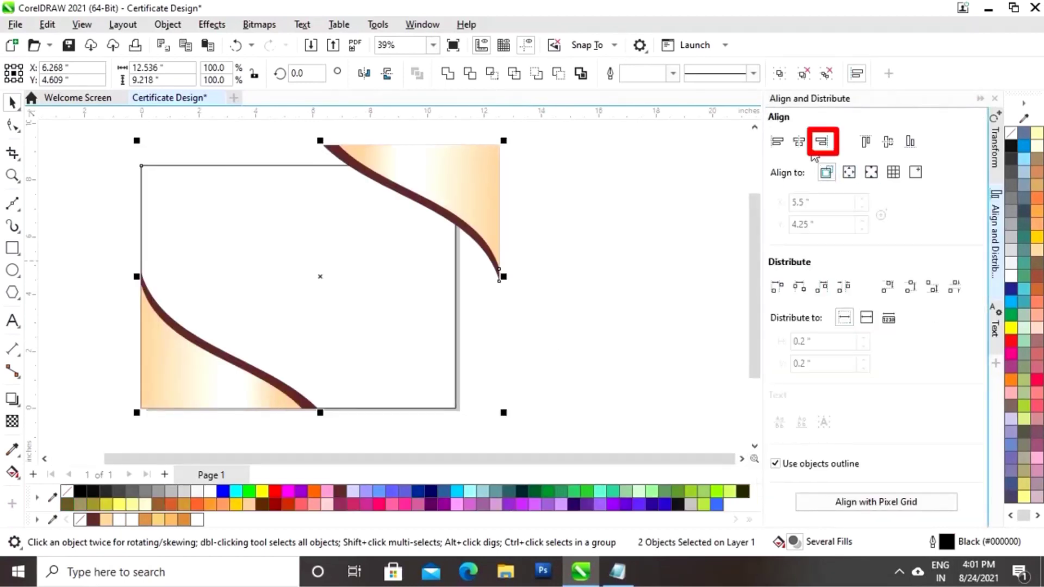
left_click(823, 143)
left_click(865, 143)
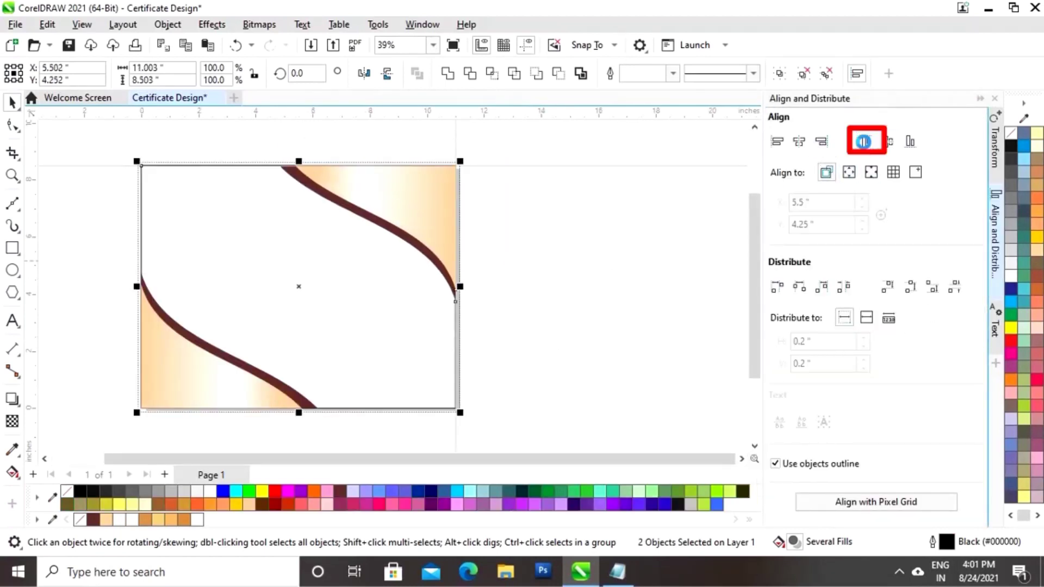
left_click(980, 99)
left_click(776, 227)
Shrink the upper-right corner group proportionally to about 4.8 × 3.7 inches, keeping its upper-right corner in place.
left_click(506, 238)
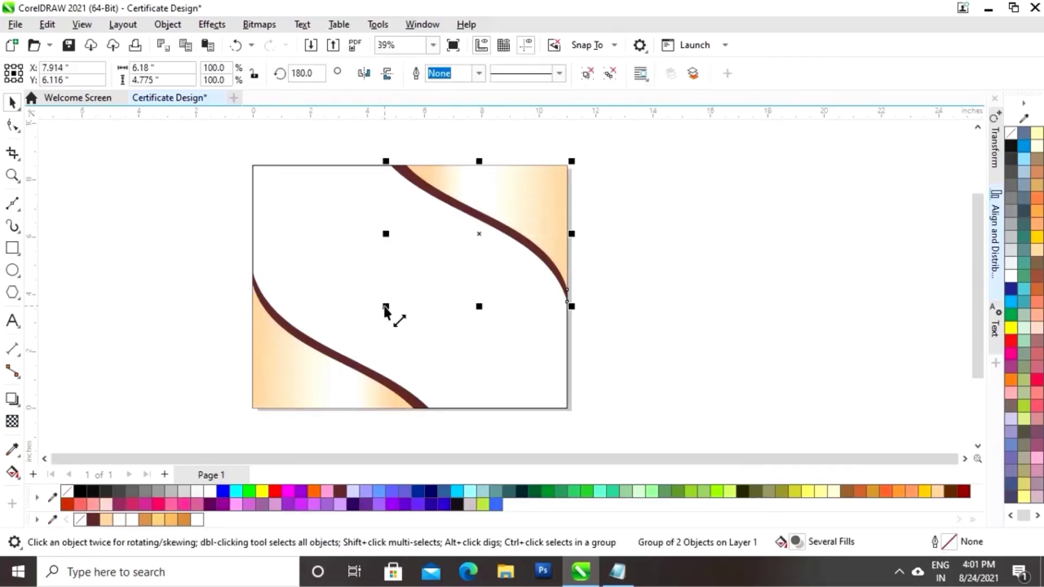
left_click_drag(385, 309, 407, 282)
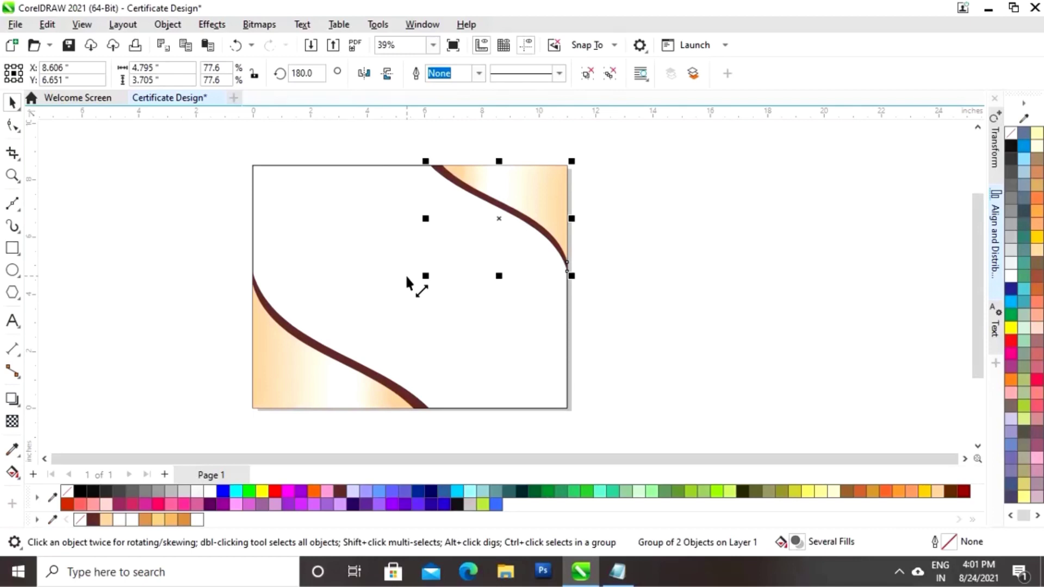
left_click(663, 220)
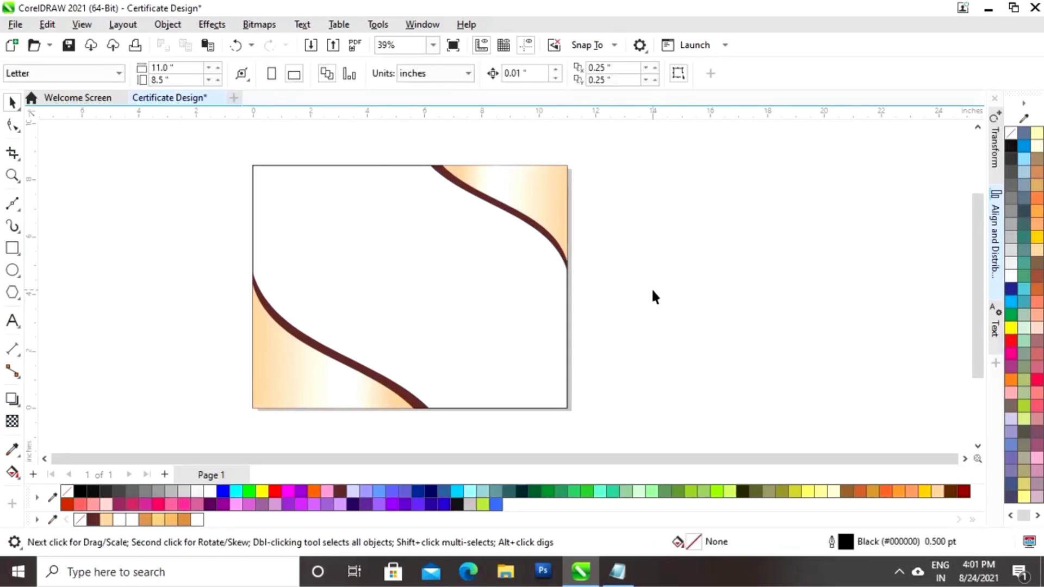
Duplicate the white page rectangle, shrink the copy to about 10.4 × 8.1 inches and place it over the certificate.
left_click(448, 292)
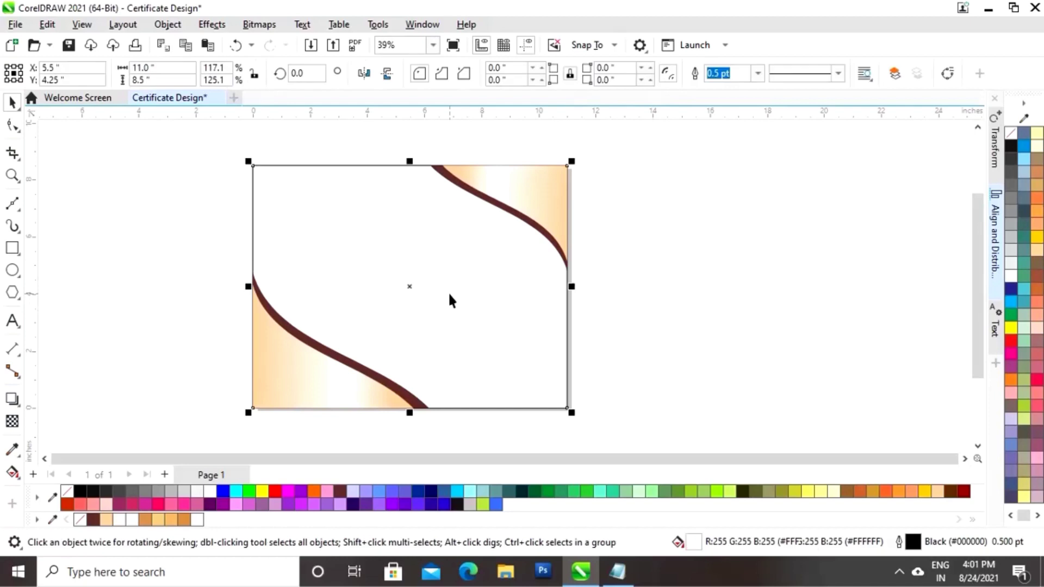
left_click_drag(412, 288, 765, 294)
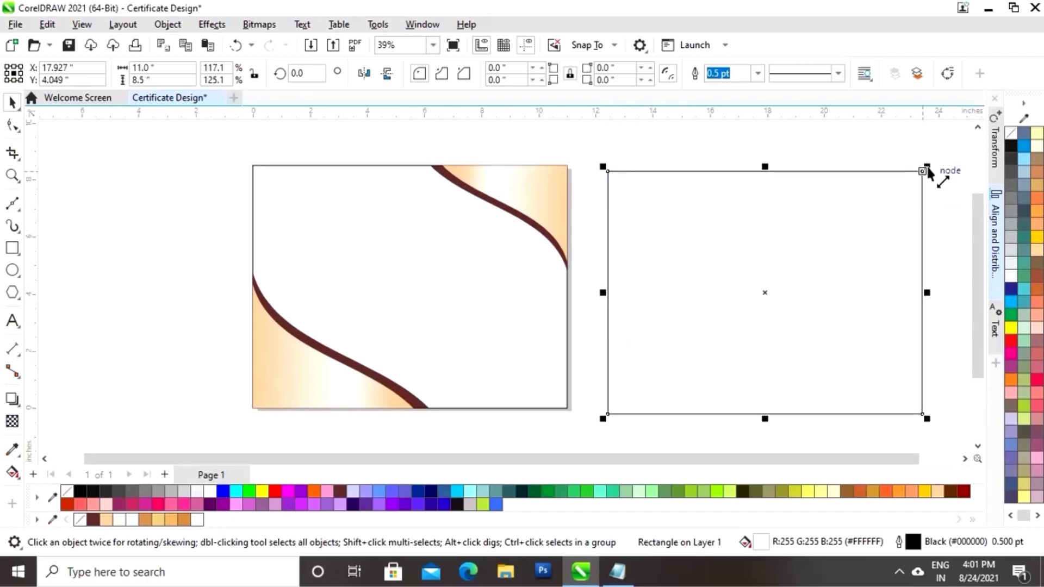
left_click_drag(928, 171, 915, 177)
left_click_drag(761, 292, 412, 295)
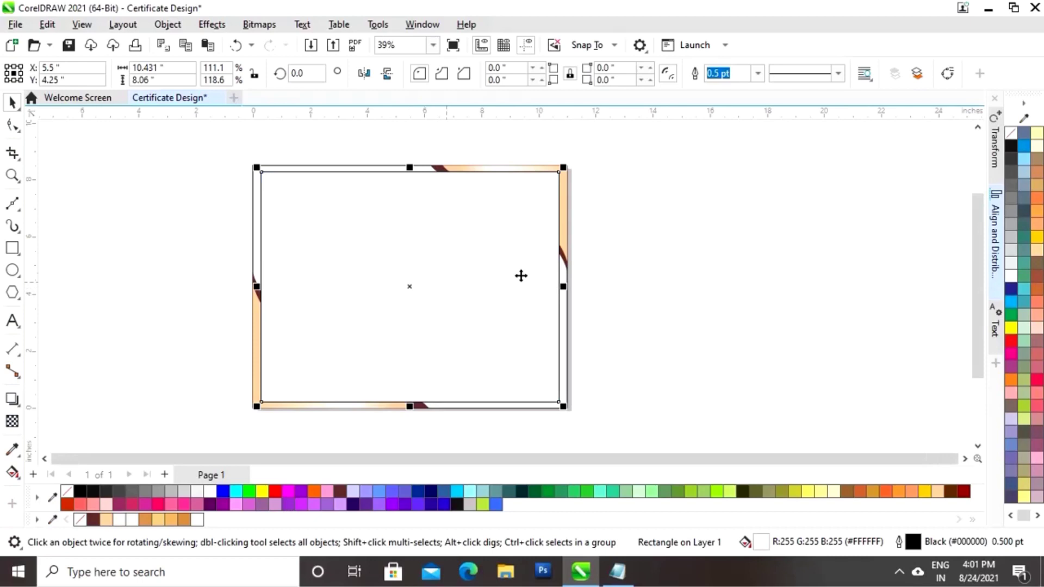
left_click(684, 246)
Centre the smaller white rectangle horizontally and vertically on the page-sized rectangle.
left_click(272, 283)
left_click(614, 195)
left_click(537, 201)
left_click(254, 245, "shift")
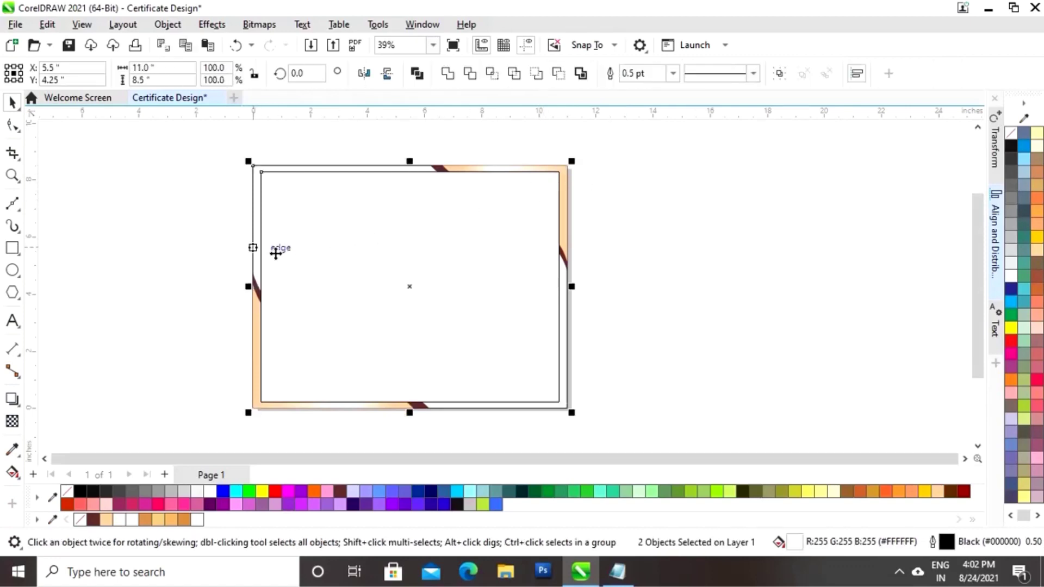
left_click(997, 237)
left_click(799, 142)
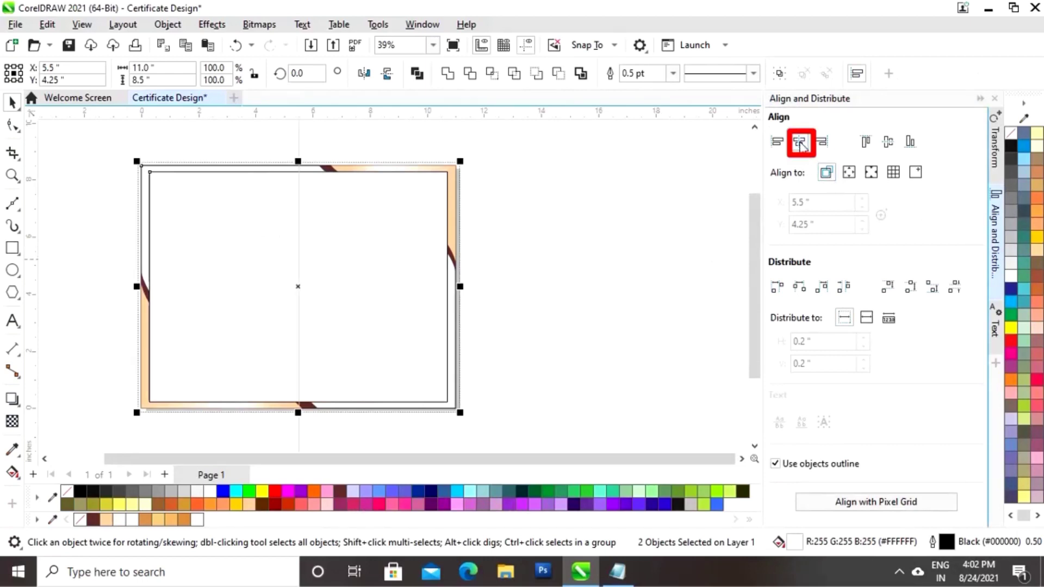
left_click(888, 141)
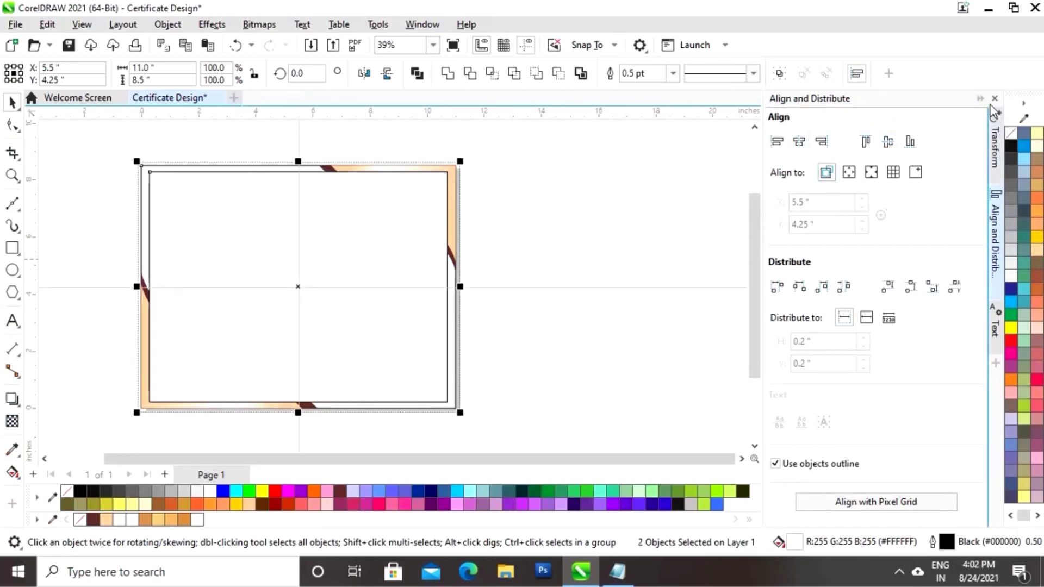
left_click(155, 380)
Remove the outline of the smaller white rectangle.
left_click(303, 357)
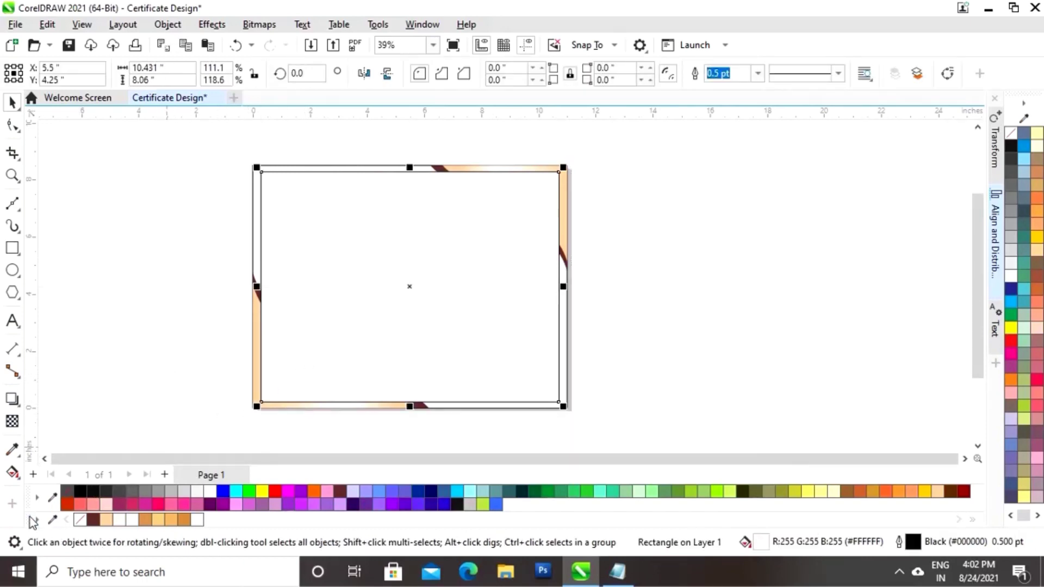
right_click(80, 520)
left_click(122, 331)
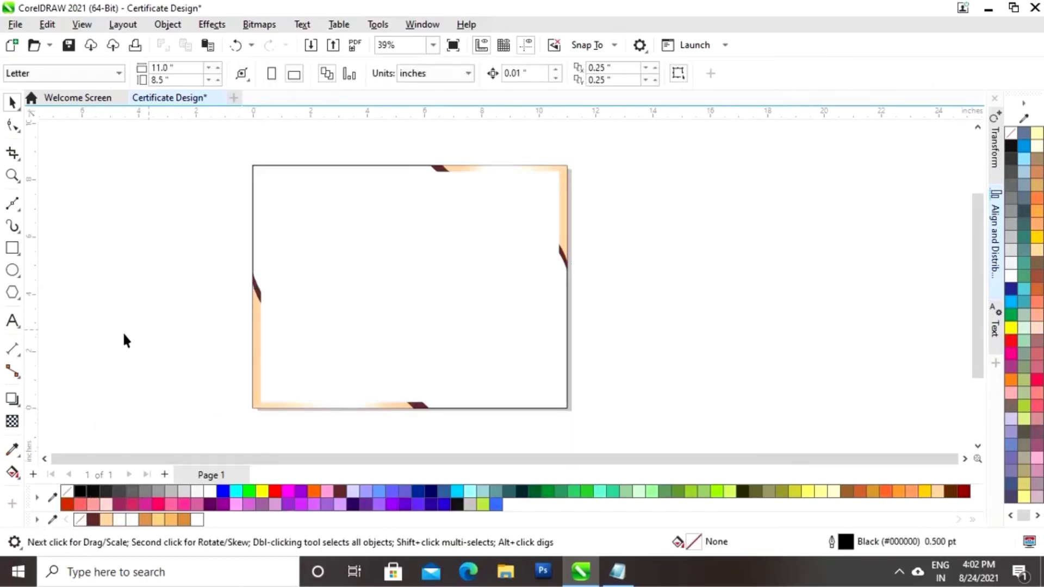
Scale the inset white rectangle proportionally from its centre to about 10.37 × 8.02 inches.
left_click(418, 326)
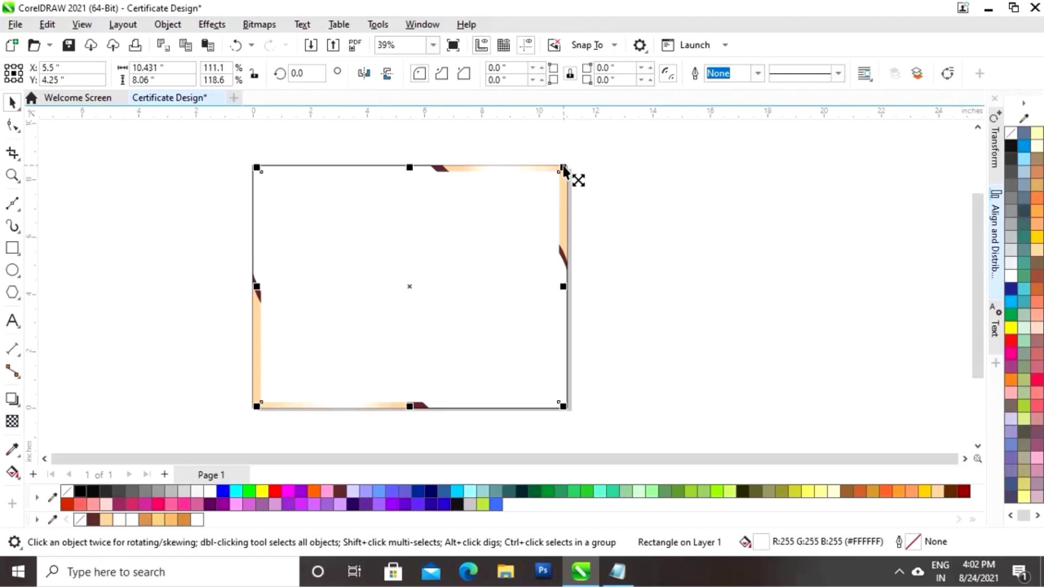
left_click_drag(564, 169, 558, 173)
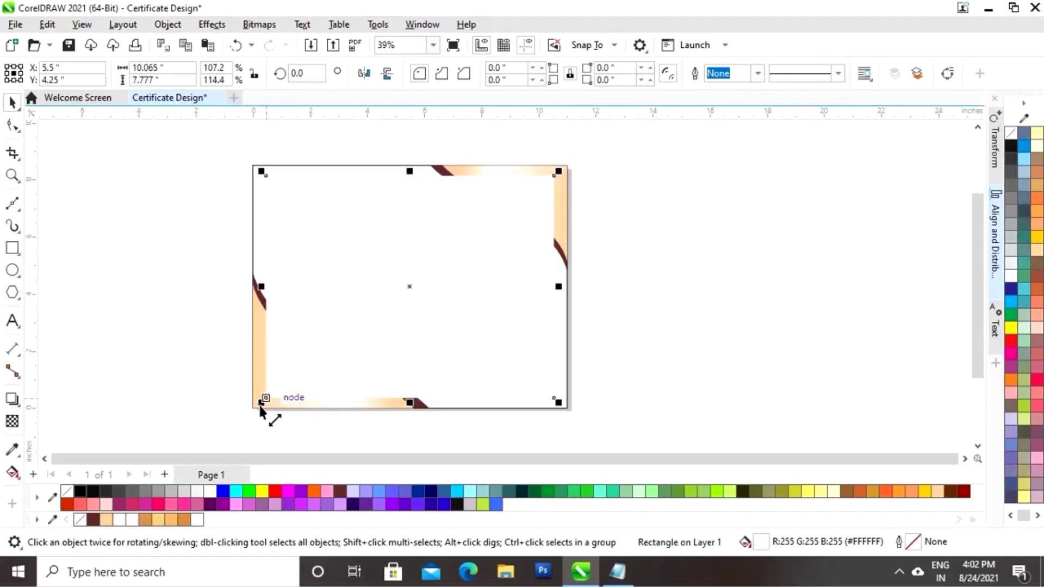
left_click_drag(259, 403, 263, 412)
left_click(722, 285)
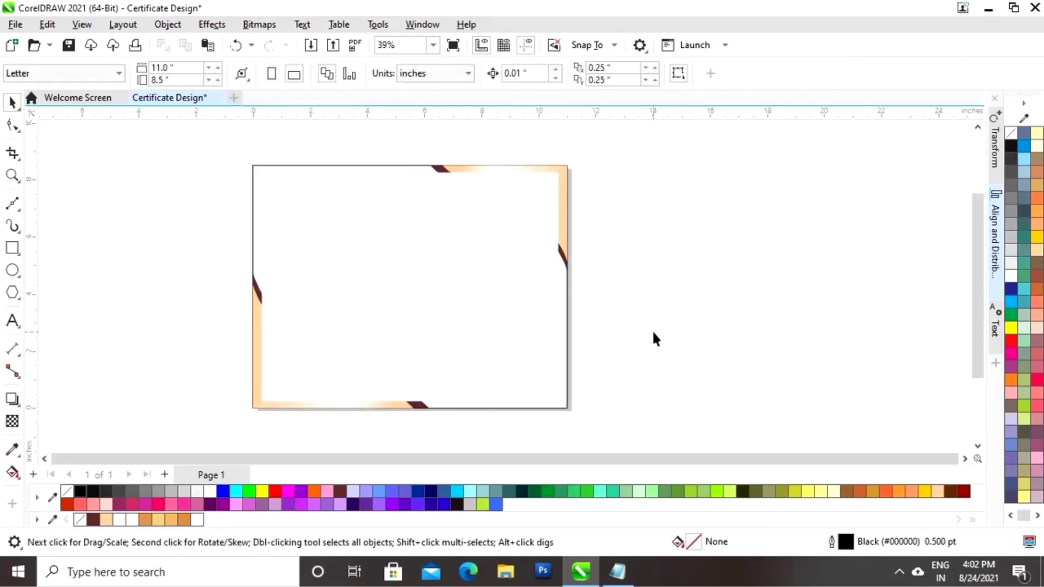
Give the inset white rectangle a black outline.
left_click(282, 223)
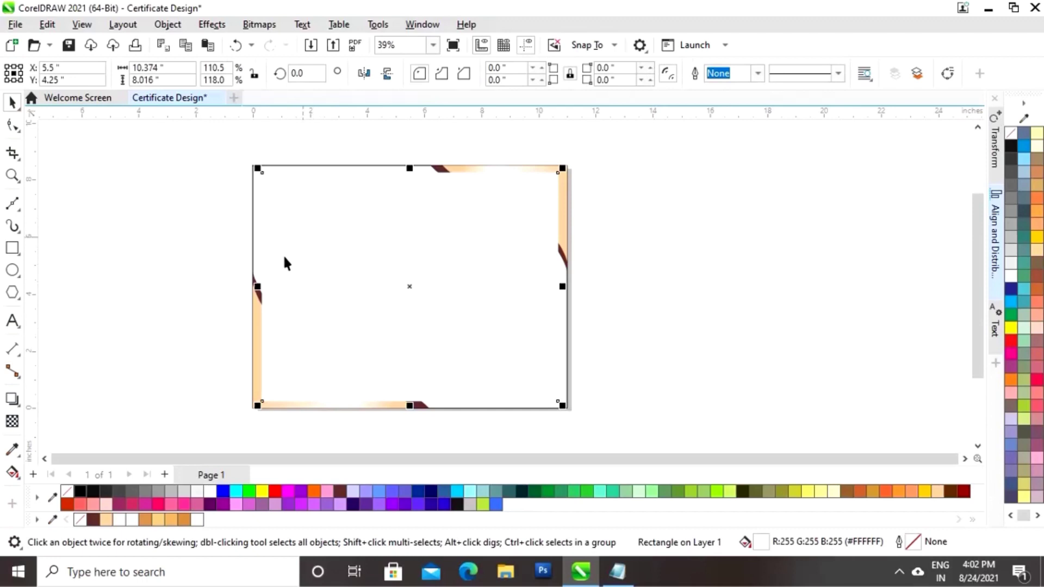
right_click(83, 495)
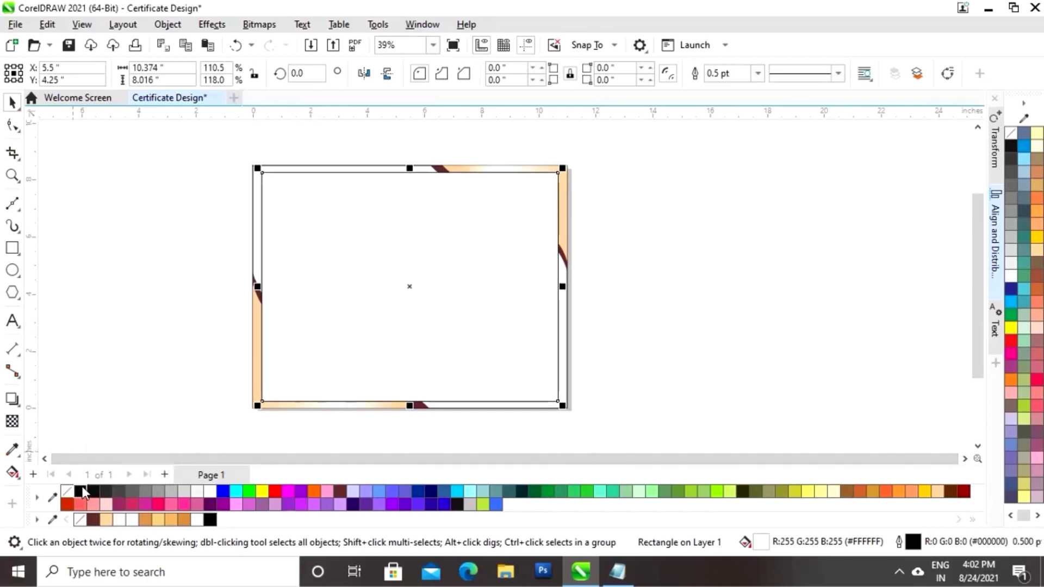
left_click(84, 369)
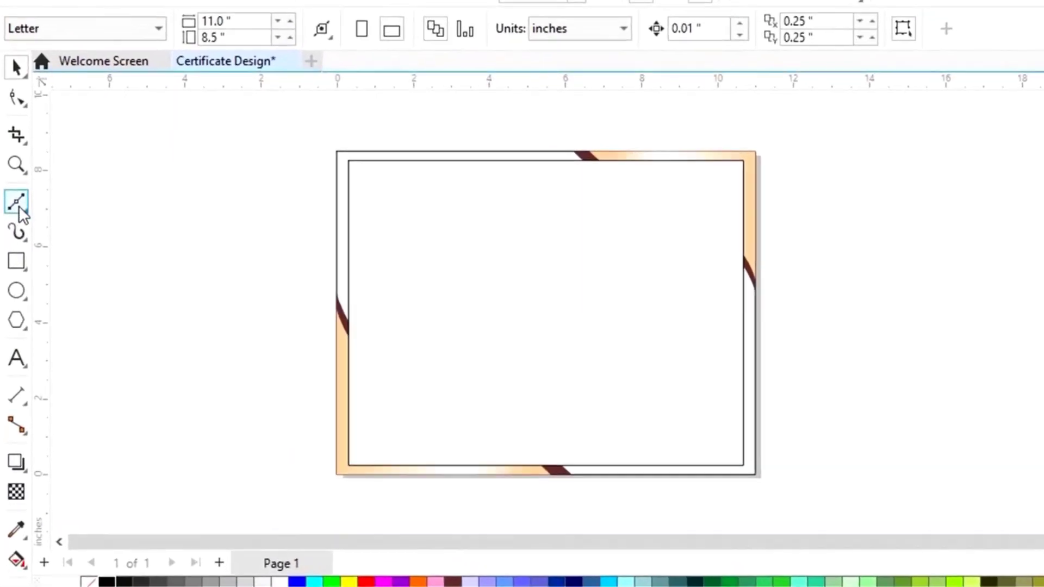
Draw an L-shaped Pen line about 1.7 × 1.5 inches along the inset rectangle's upper-left corner.
left_click(18, 210)
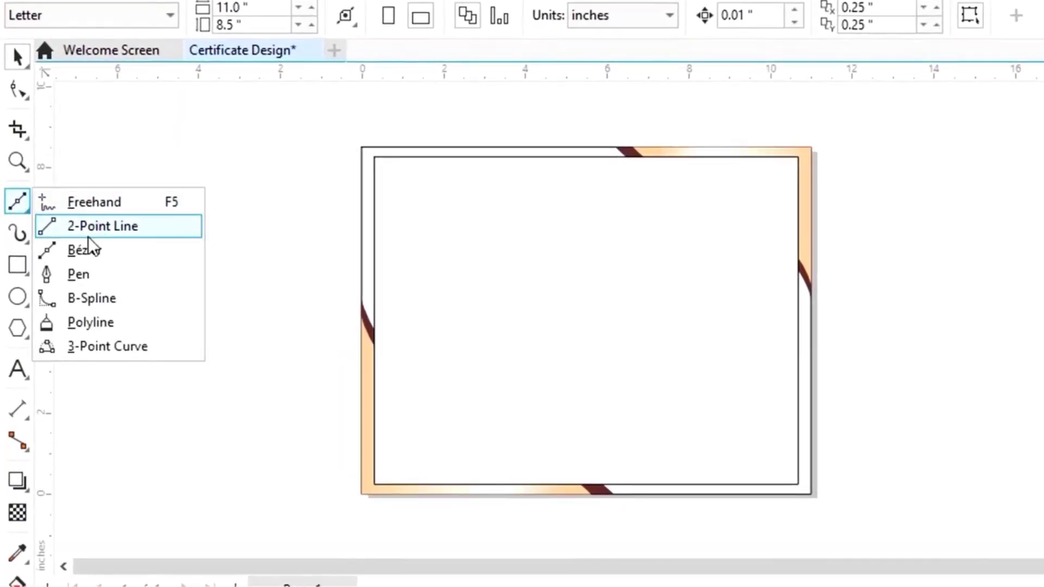
left_click(82, 274)
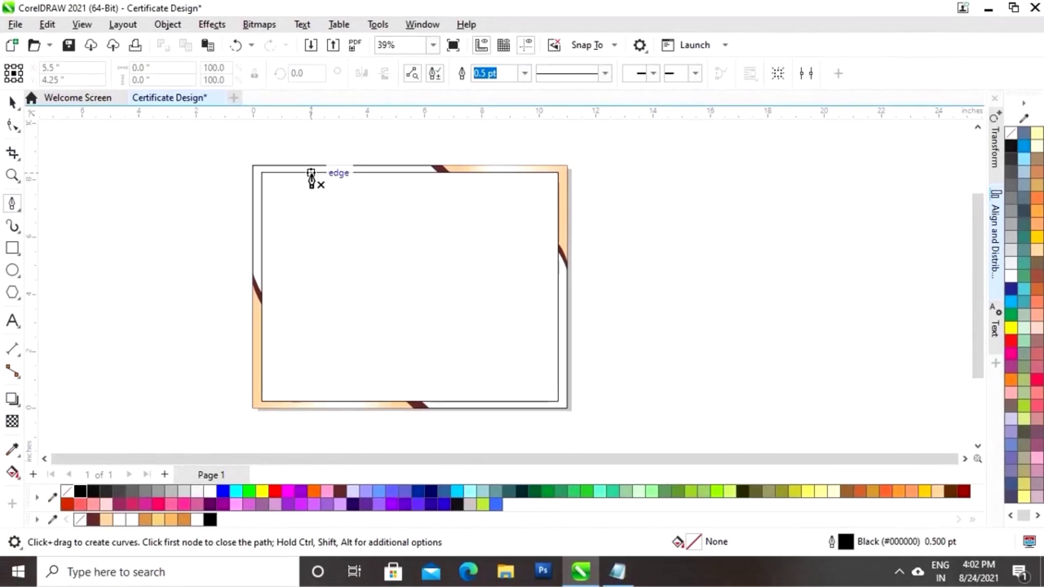
left_click(263, 172)
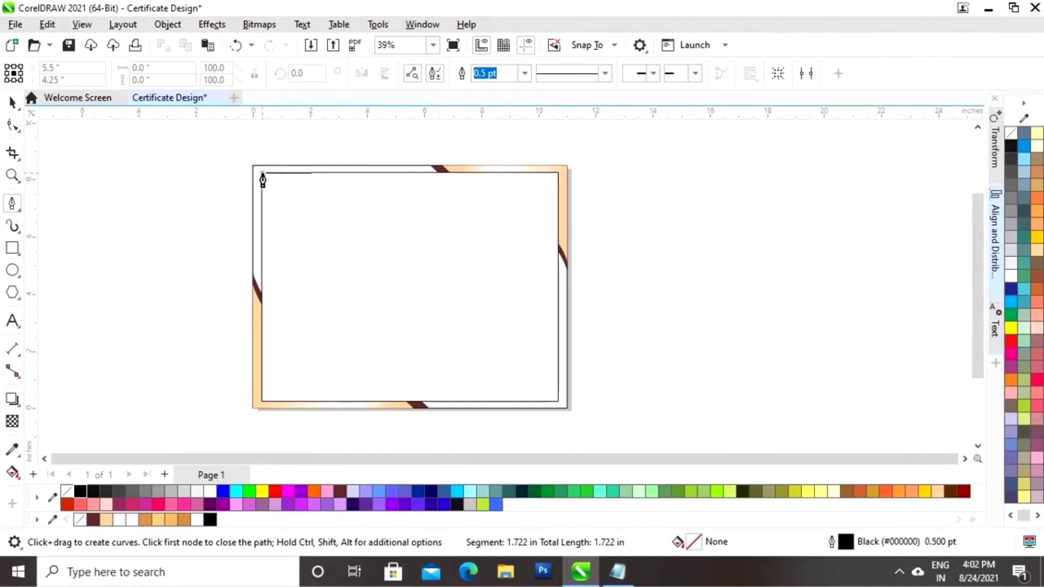
left_click(262, 216)
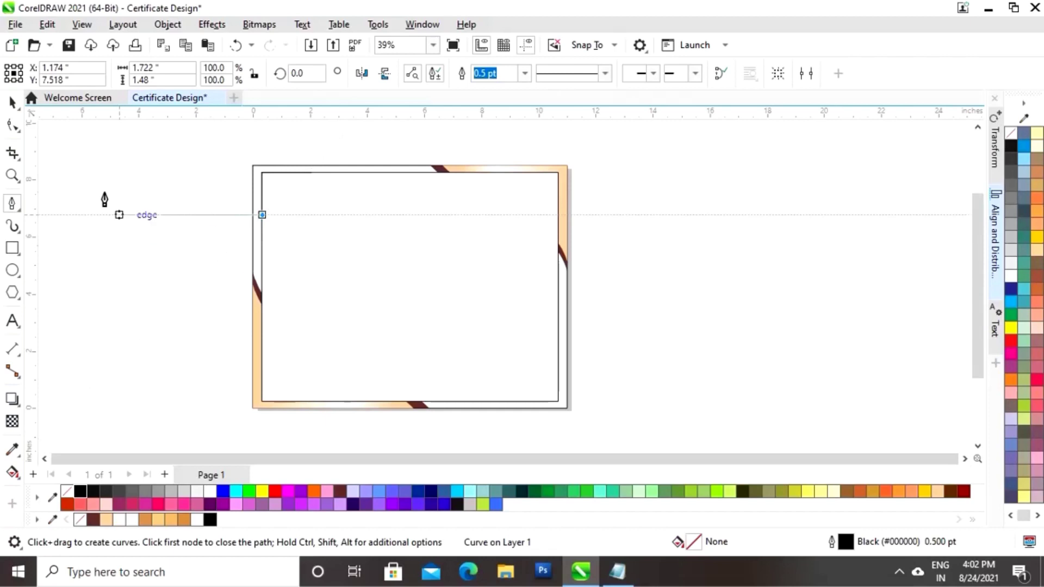
double_click(262, 216)
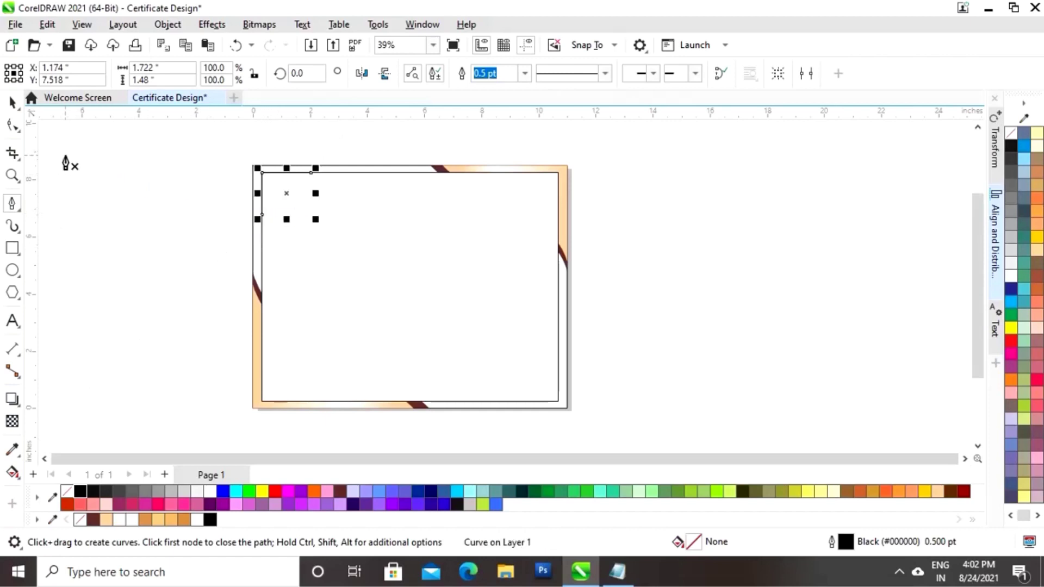
Set the L-shaped corner line's width and height to 1.5 inches each.
left_click(174, 67)
type("1.5")
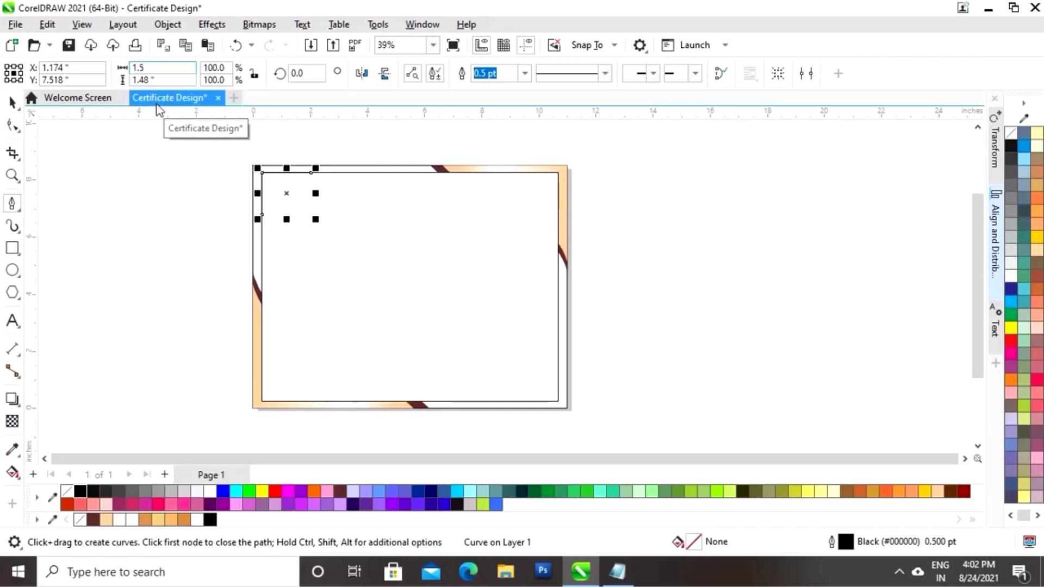
key("Tab")
type("1.5")
key("Return")
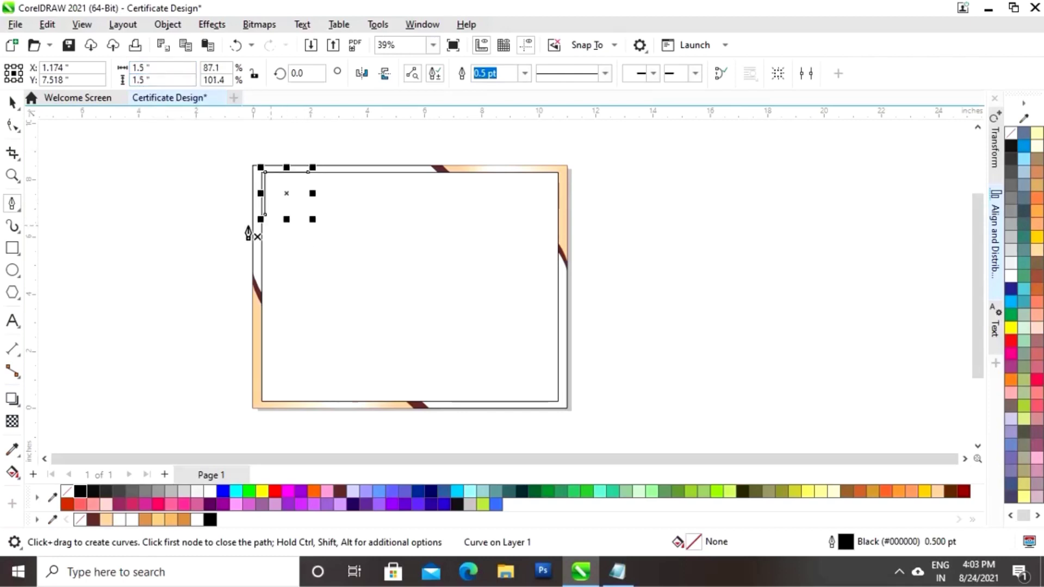
left_click(11, 104)
left_click(231, 206)
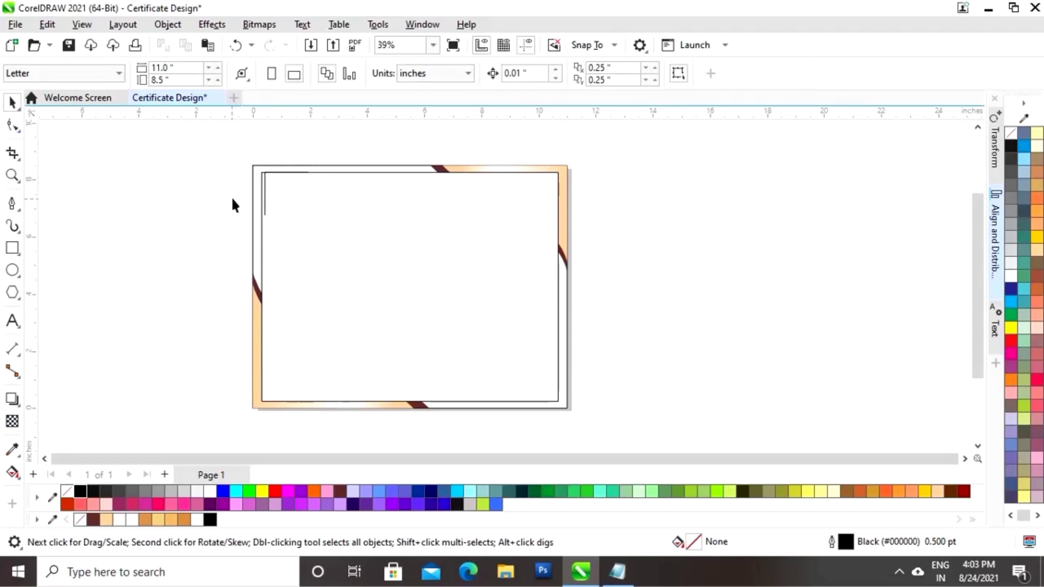
Enlarge the L-shaped line to about 1.96 × 1.96 inches and fit it to the inset rectangle's upper-left corner.
left_click(267, 187)
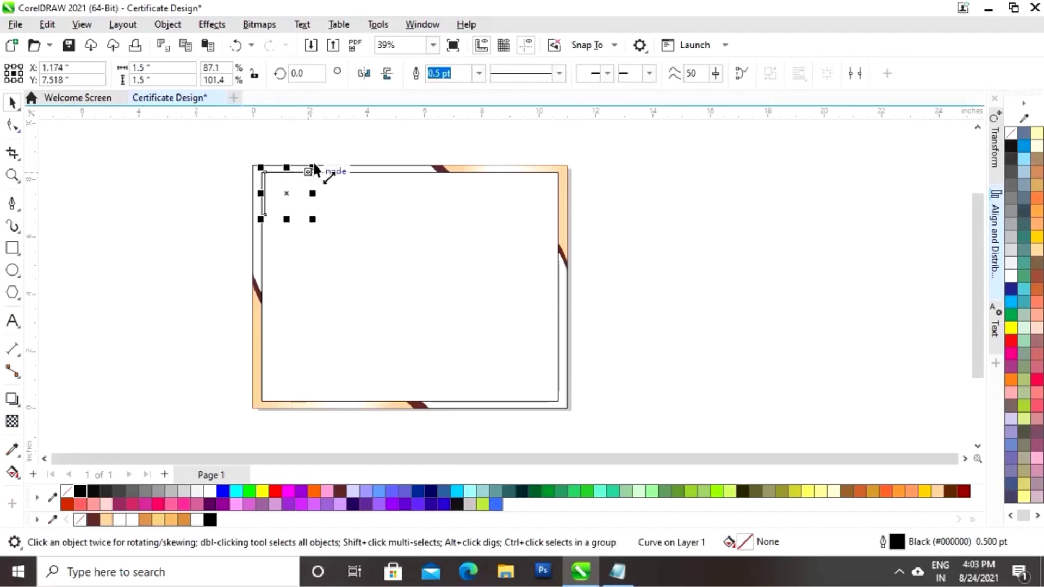
left_click_drag(312, 166, 352, 171)
left_click_drag(287, 194, 290, 201)
Align the L-shaped line with the left edge of the inset white rectangle.
left_click(373, 171, "shift")
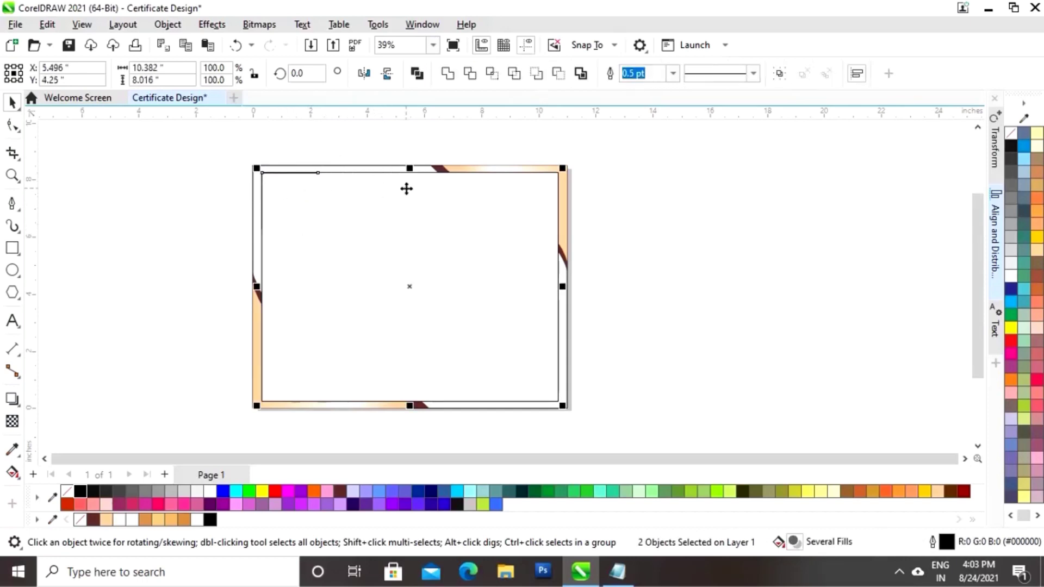
left_click(995, 233)
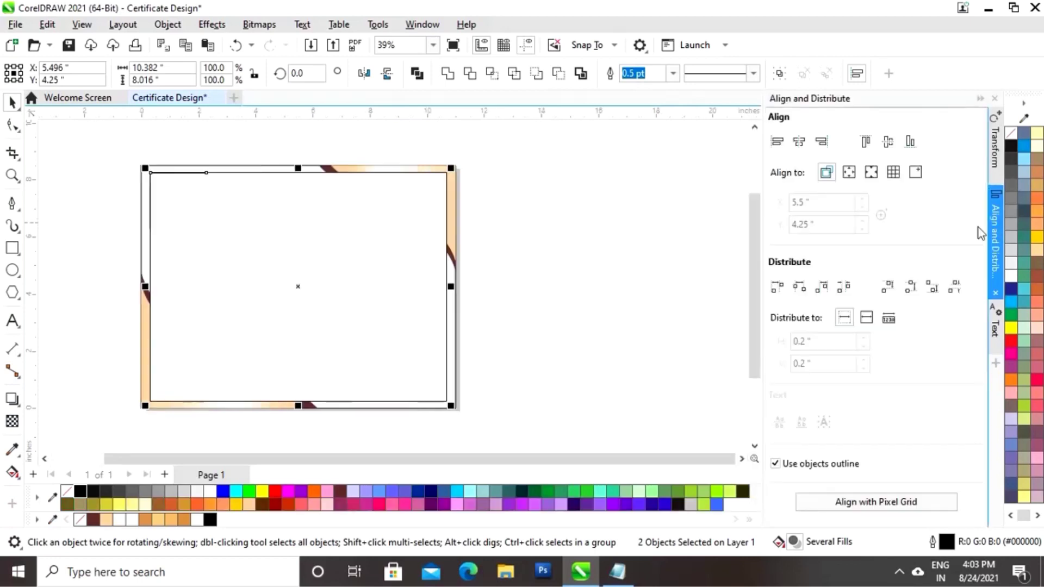
left_click(777, 142)
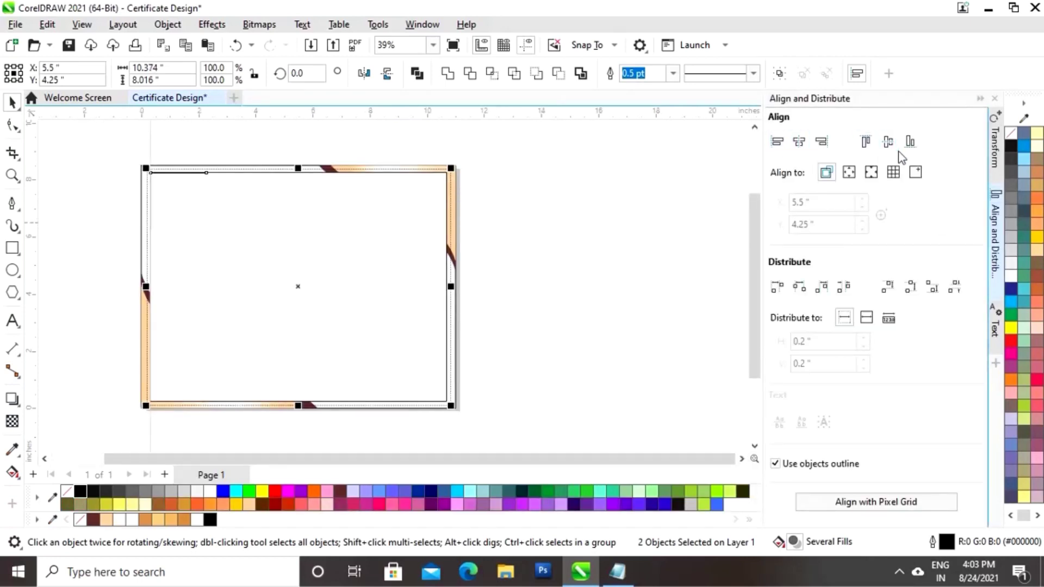
left_click(979, 99)
left_click(735, 244)
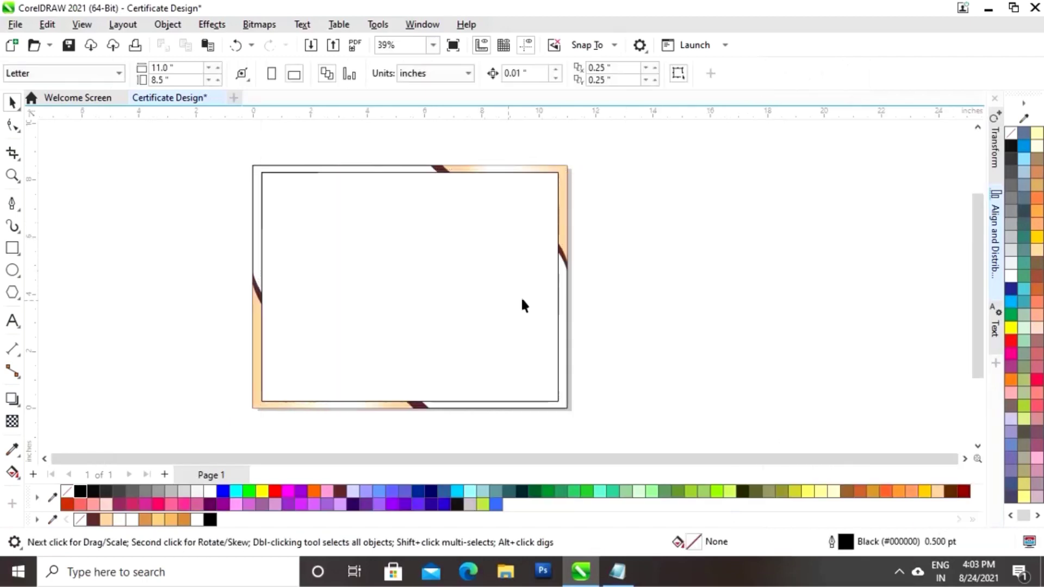
Colour the L-shaped line's outline peach (#FFCC99) and set its width to 8.0 pt.
left_click(425, 169)
left_click(645, 219)
left_click(269, 170)
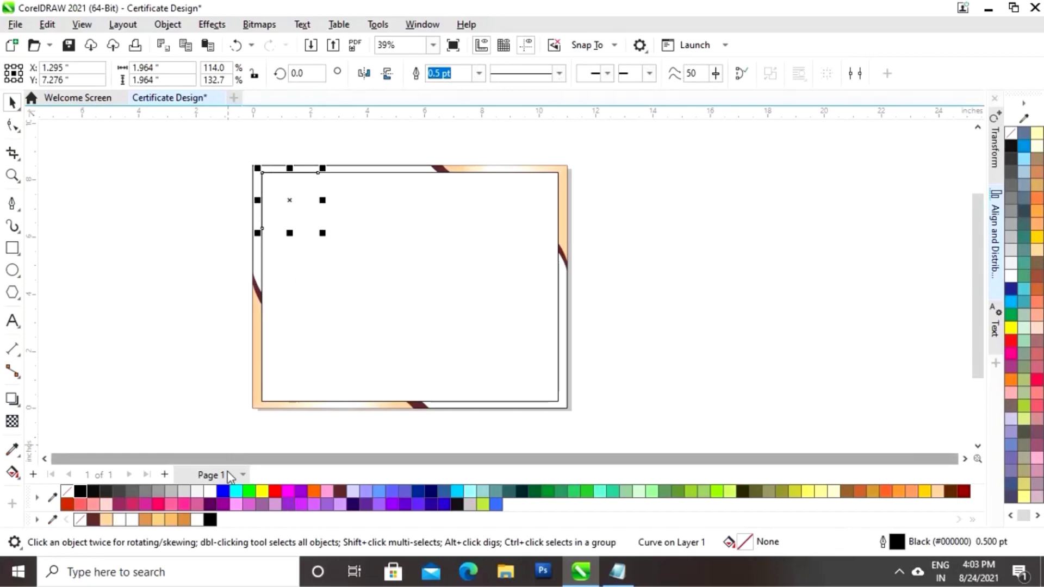
right_click(106, 521)
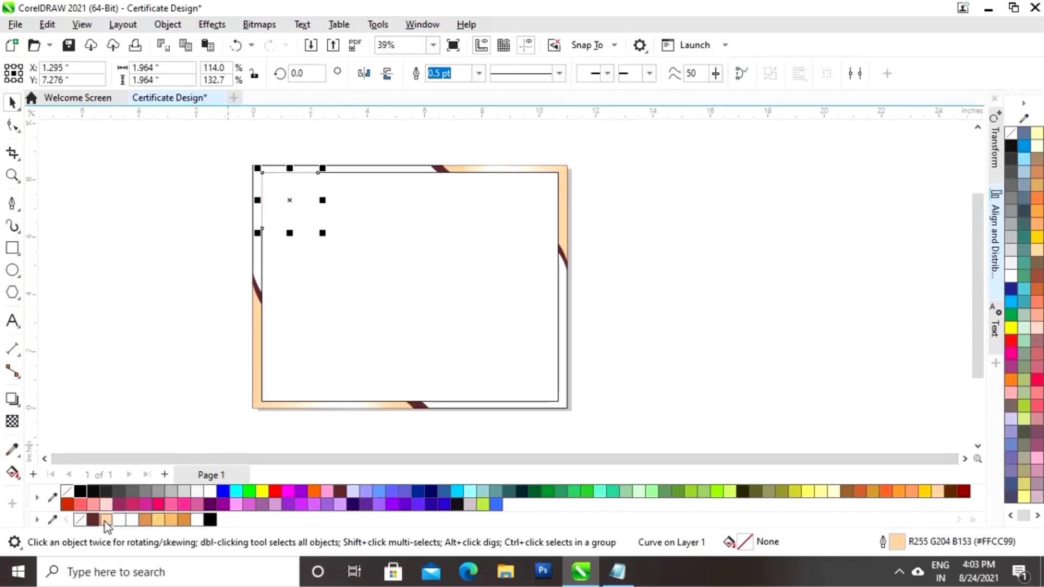
left_click(478, 74)
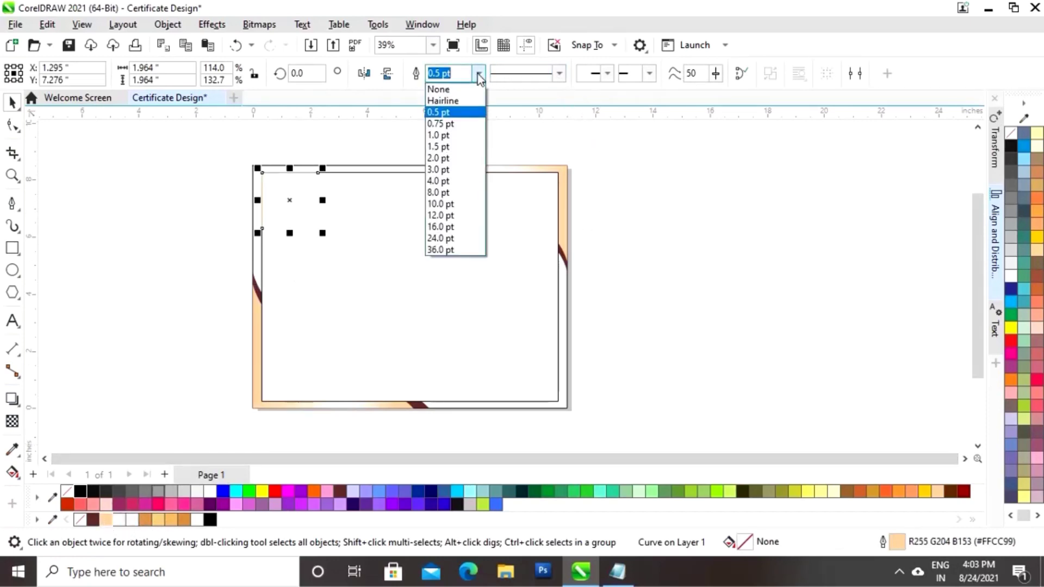
left_click(443, 193)
left_click(664, 196)
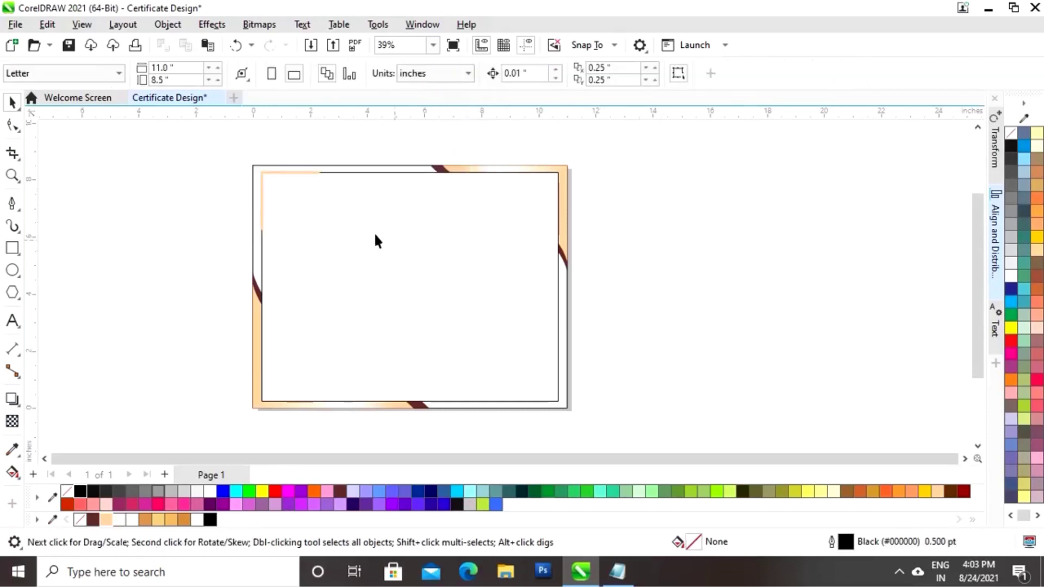
Copy the peach corner line to the lower-right area of the certificate and mirror the copy horizontally and vertically.
left_click(285, 174)
left_click_drag(292, 202, 504, 353)
left_click(645, 351)
left_click(498, 320)
left_click(360, 73)
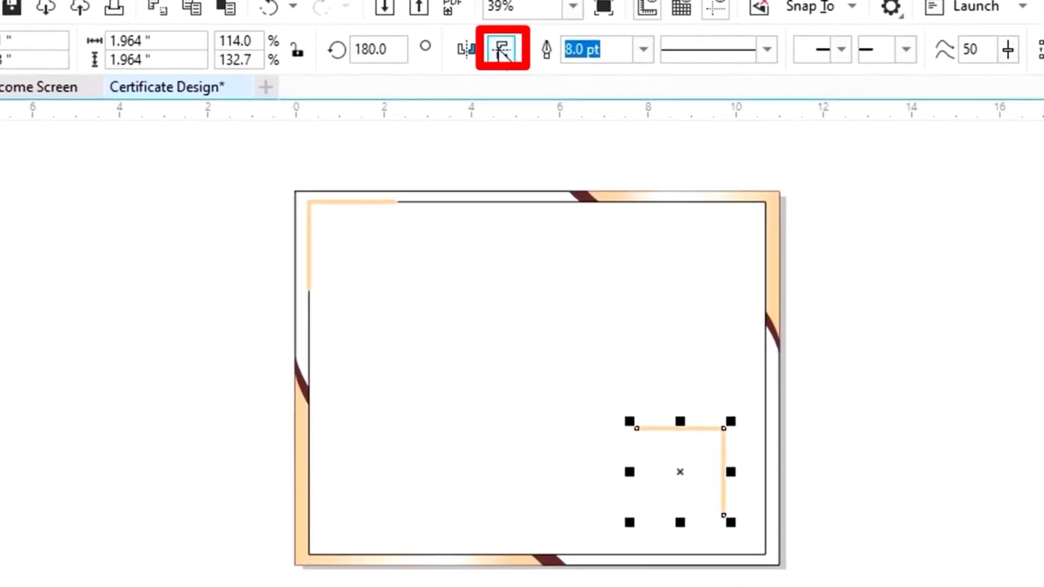
left_click(502, 50)
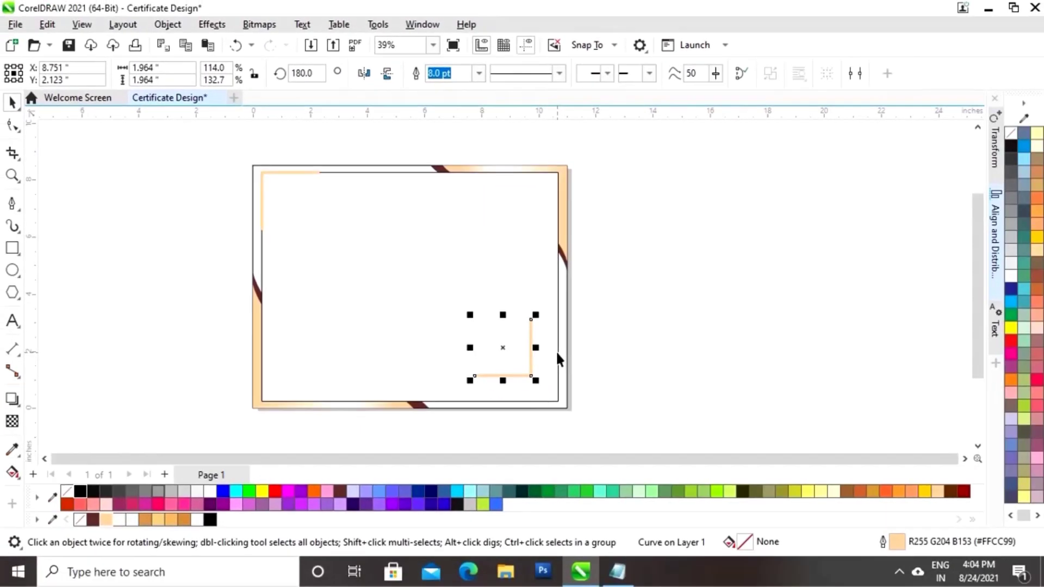
Align the copied corner line with the bottom and right edges of the inset white rectangle.
left_click(558, 354, "shift")
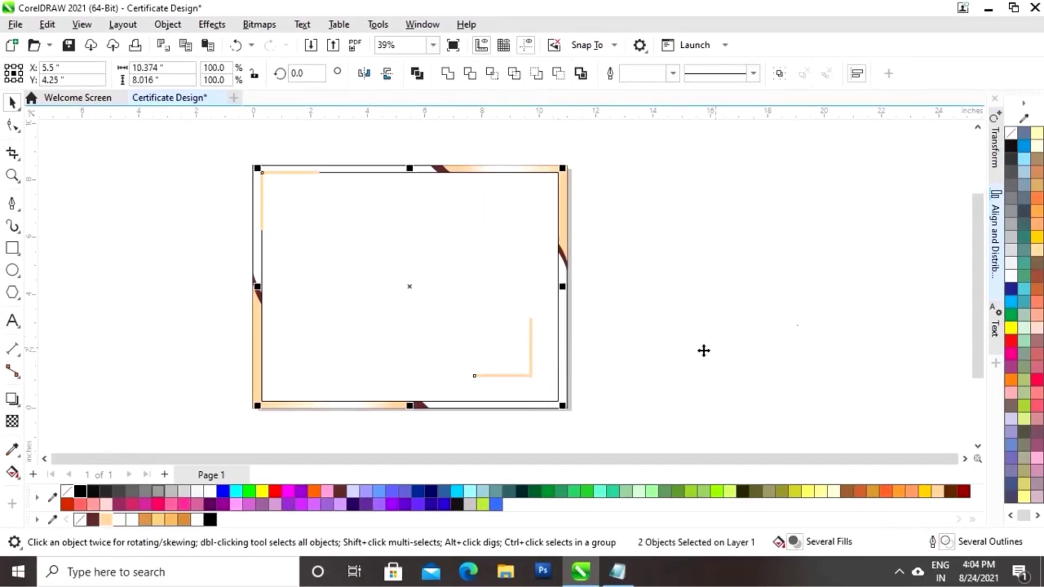
left_click(995, 218)
left_click(910, 142)
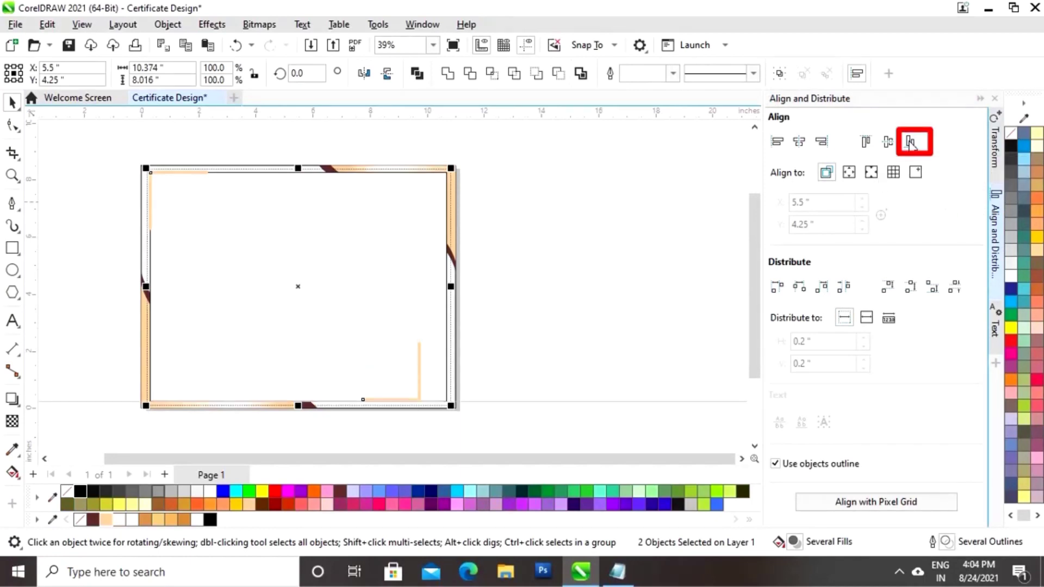
left_click(821, 141)
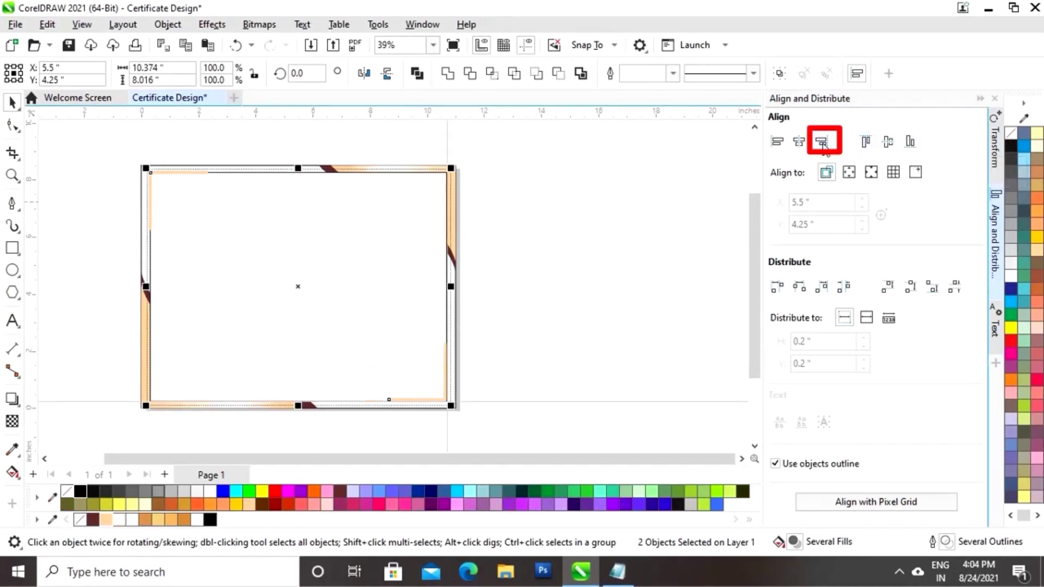
left_click(980, 99)
left_click(720, 273)
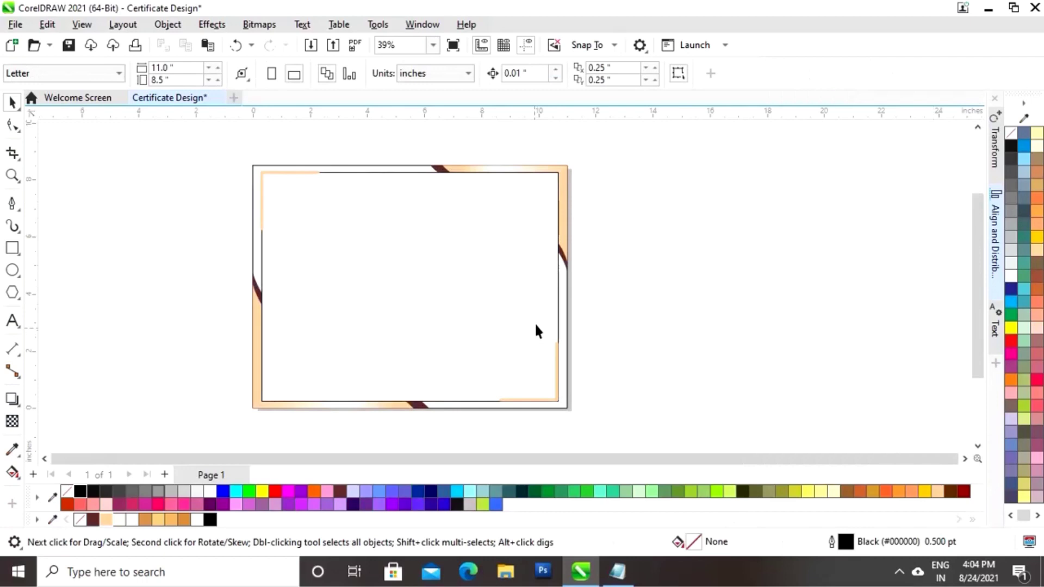
Remove the black outline from the inset white rectangle.
left_click(559, 337)
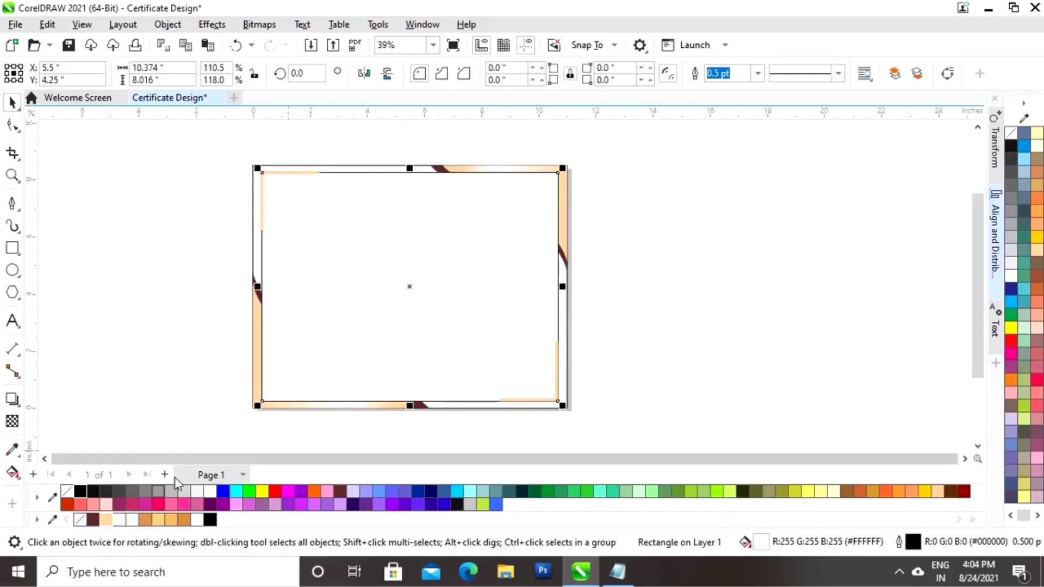
right_click(67, 493)
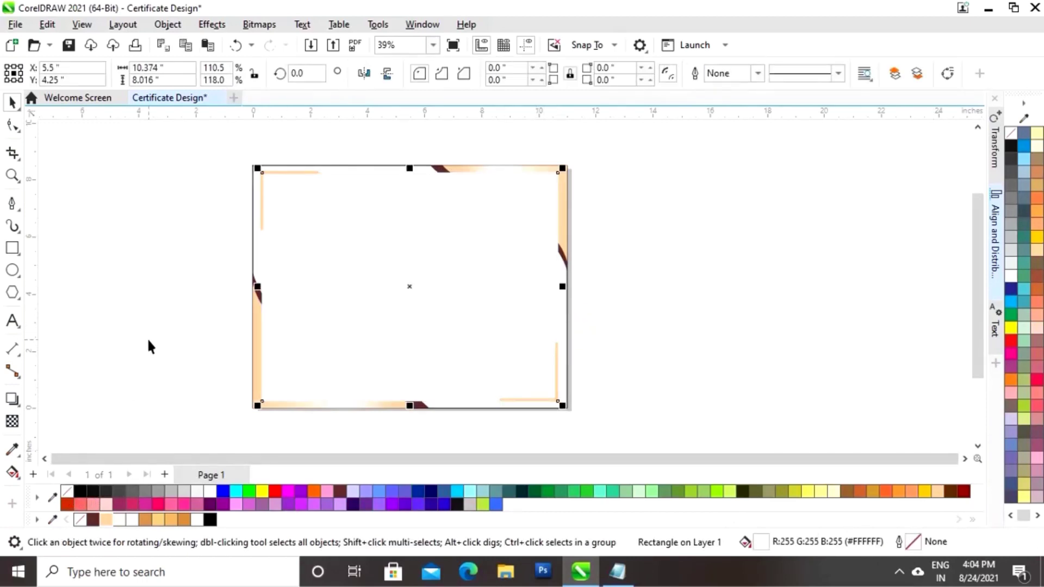
Draw a star about 2.7 inches wide beside the certificate's upper-right corner and set its number of points to 8.
left_click(16, 296)
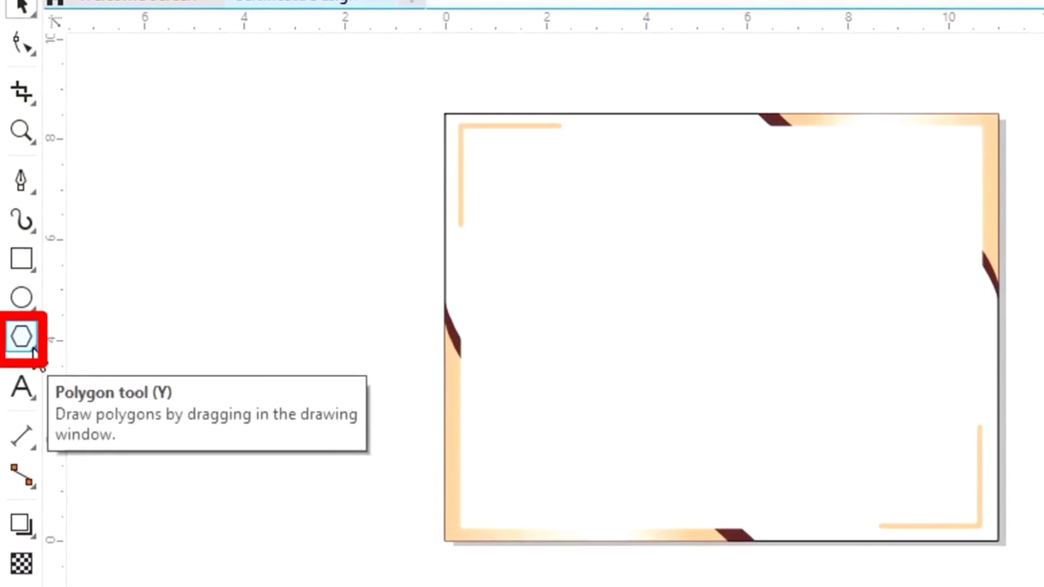
left_click(34, 352)
left_click(87, 368)
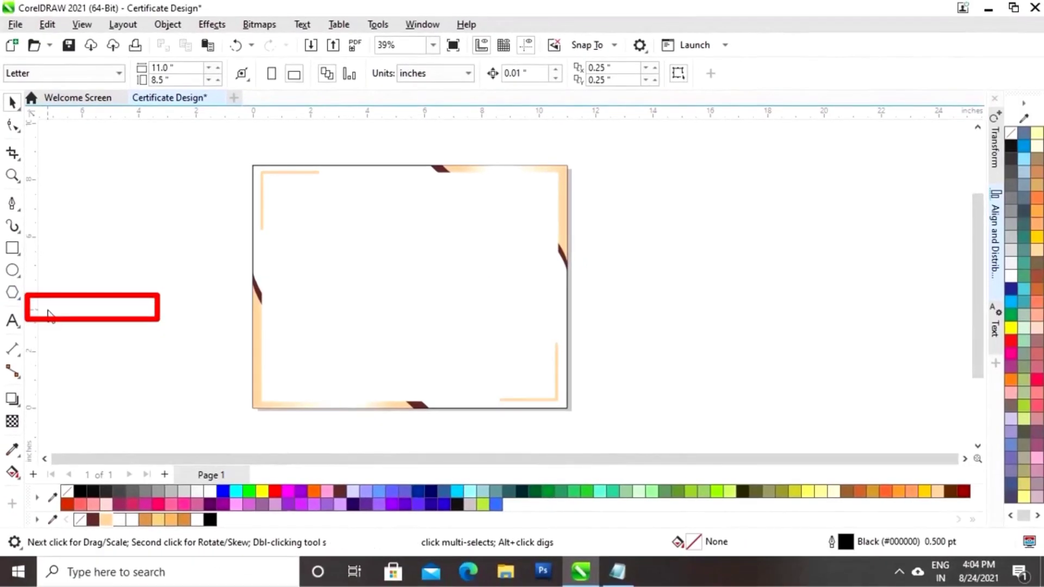
mouse_move(617, 214)
left_mouse_down()
mouse_move(638, 252)
mouse_move(653, 252)
left_mouse_up()
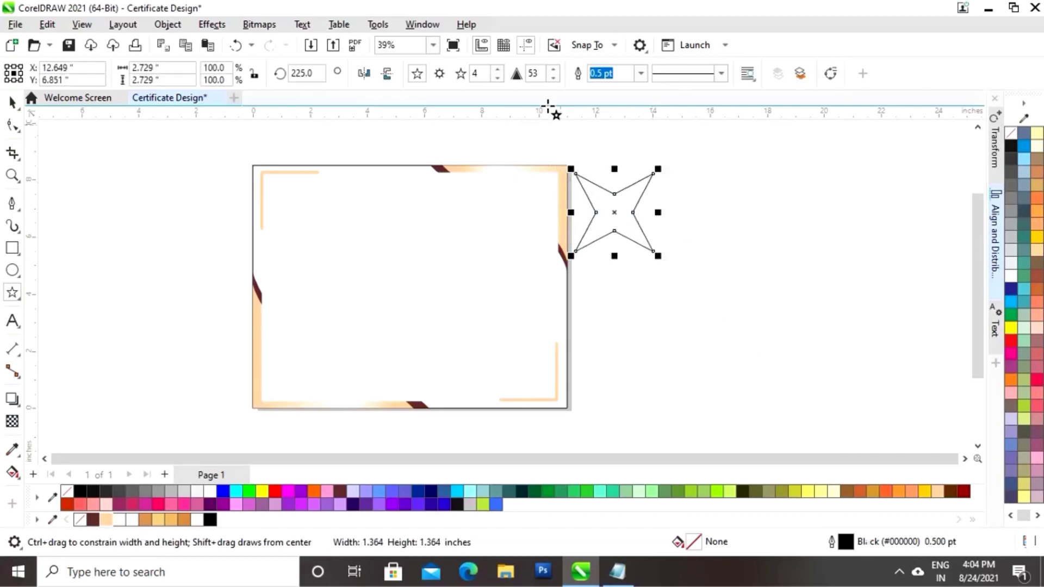
left_click(497, 69)
left_click(497, 69)
left_click(497, 69)
left_click(497, 69)
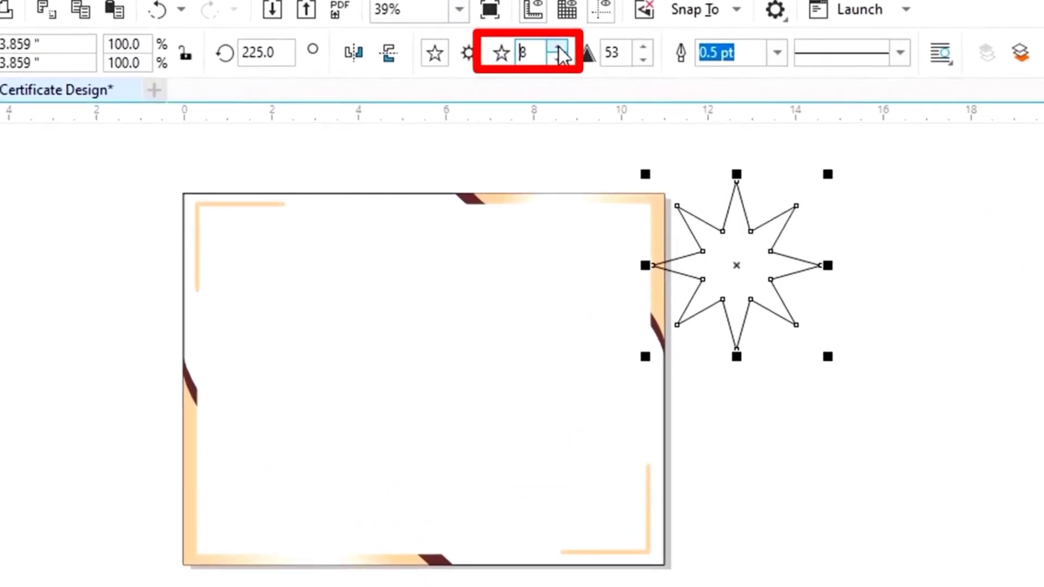
Increase the star's number of points to 17.
left_click(559, 49)
left_click(559, 49)
left_click(558, 49)
left_click(558, 49)
left_click(559, 49)
left_click(558, 49)
left_click(558, 49)
left_click(558, 49)
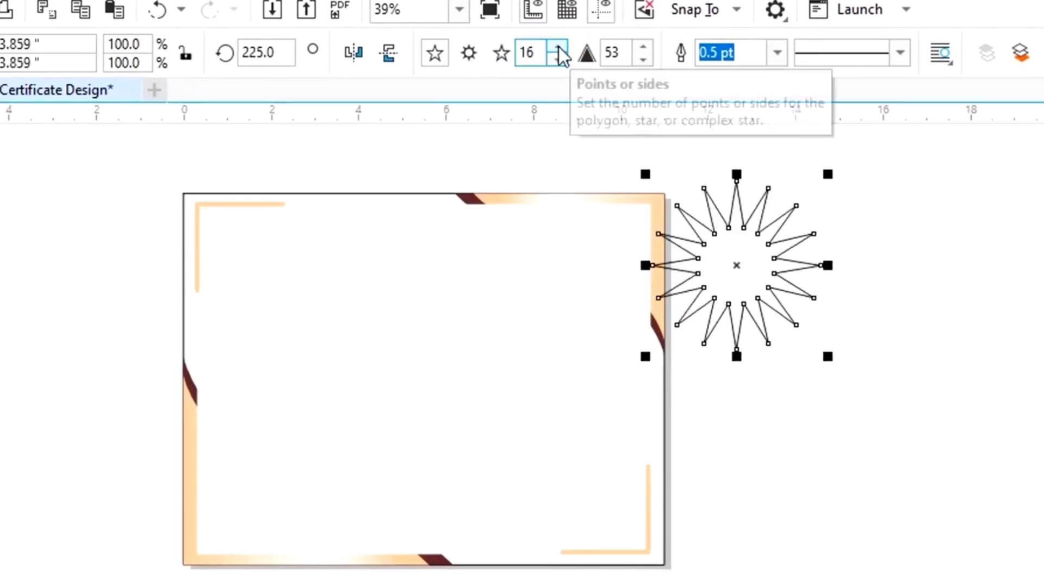
left_click(559, 48)
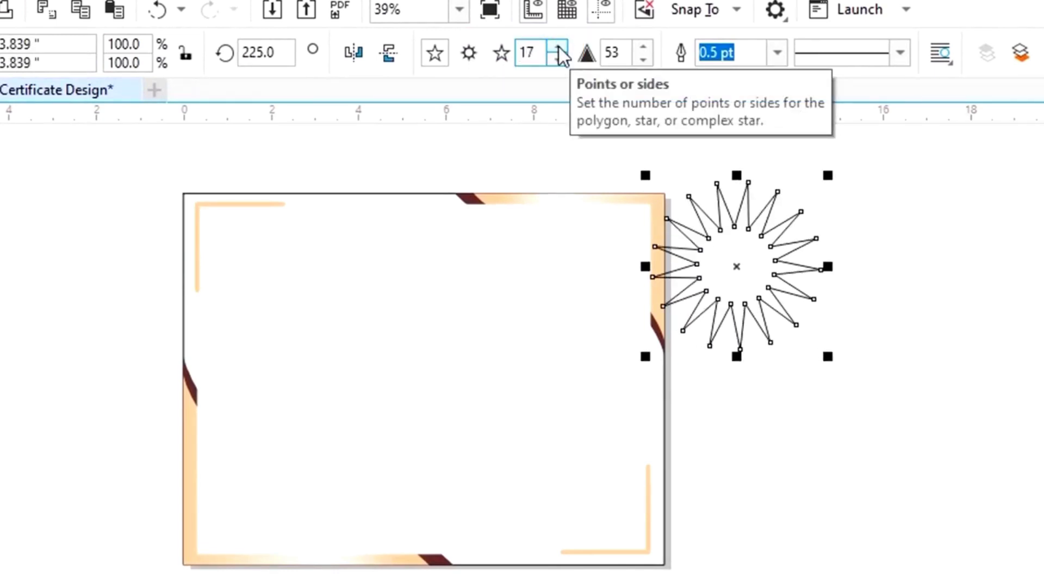
Reduce the star's sharpness to 11.
left_click(644, 61)
left_click(644, 61)
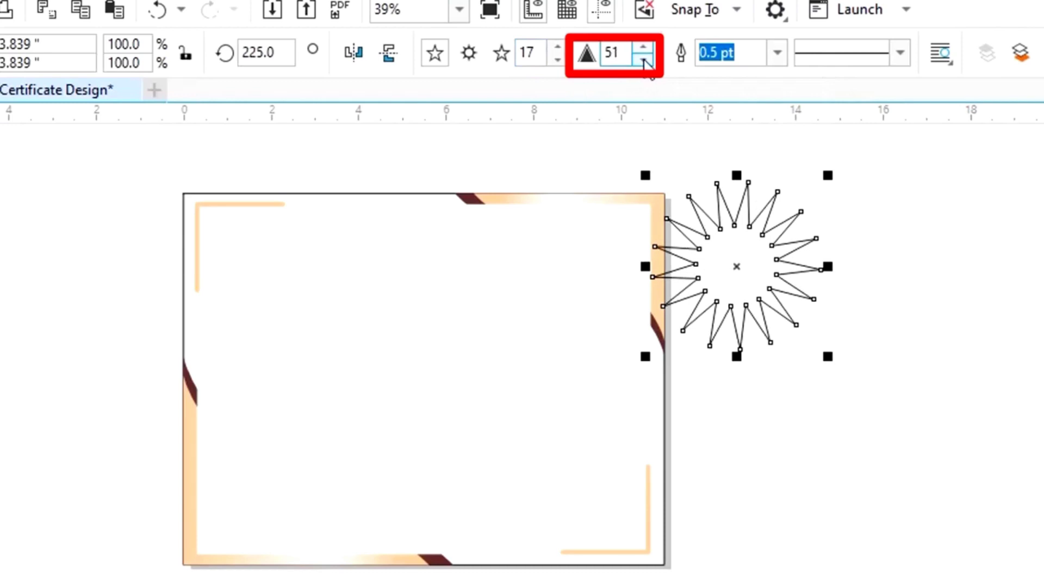
left_click(644, 61)
left_click(643, 60)
left_click(644, 60)
left_click(644, 60)
left_click(643, 60)
left_click(644, 60)
left_click(643, 61)
left_click(644, 61)
left_click(644, 60)
left_click(644, 61)
left_click(644, 61)
left_click(644, 61)
left_click(644, 61)
left_click(644, 61)
left_click(643, 61)
left_click(644, 61)
left_click(644, 61)
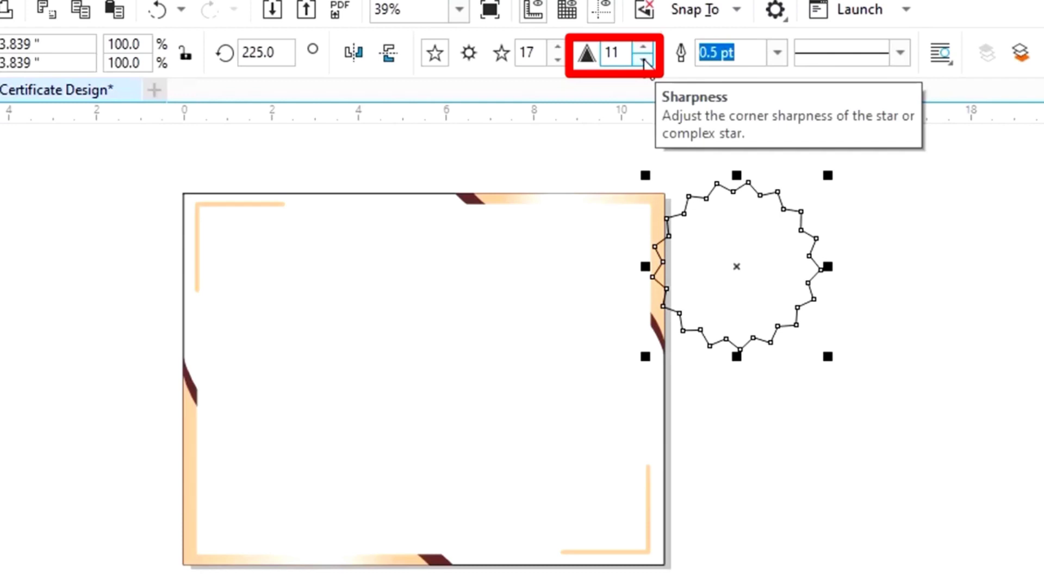
Set the star's sharpness to 18 and its number of points to 16.
left_click(642, 48)
left_click(642, 48)
left_click(642, 48)
left_click(642, 48)
left_click(642, 48)
left_click(641, 48)
left_click(642, 48)
left_click(556, 60)
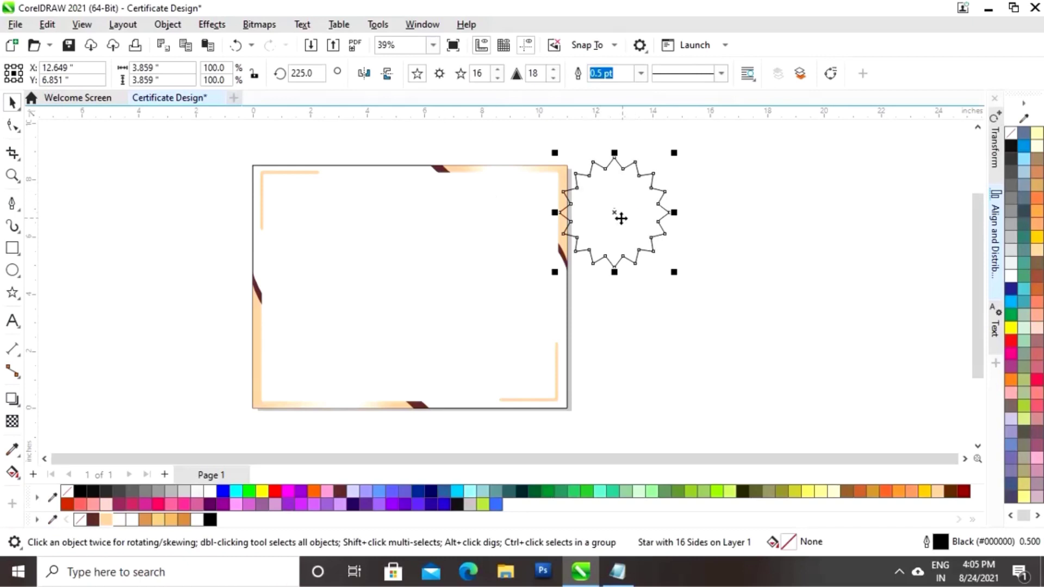
Move the star clear of the certificate's right side and enlarge it to about 4.1 inches wide.
left_click_drag(621, 218, 689, 273)
left_click_drag(750, 215, 774, 202)
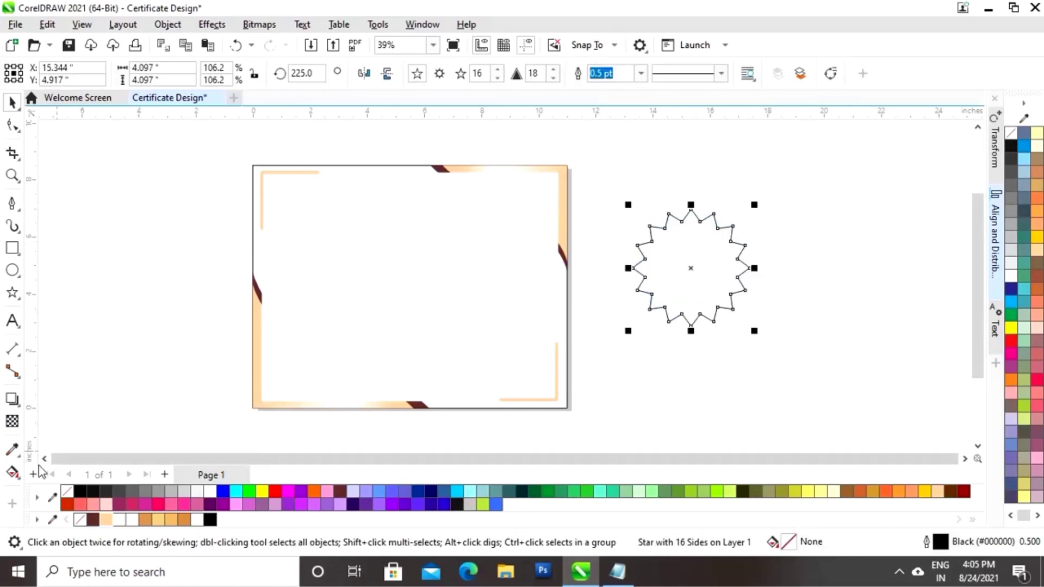
Apply a horizontal linear fountain fill across the star with Interactive Fill and sample the document palette's first orange for its start colour.
left_click(12, 472)
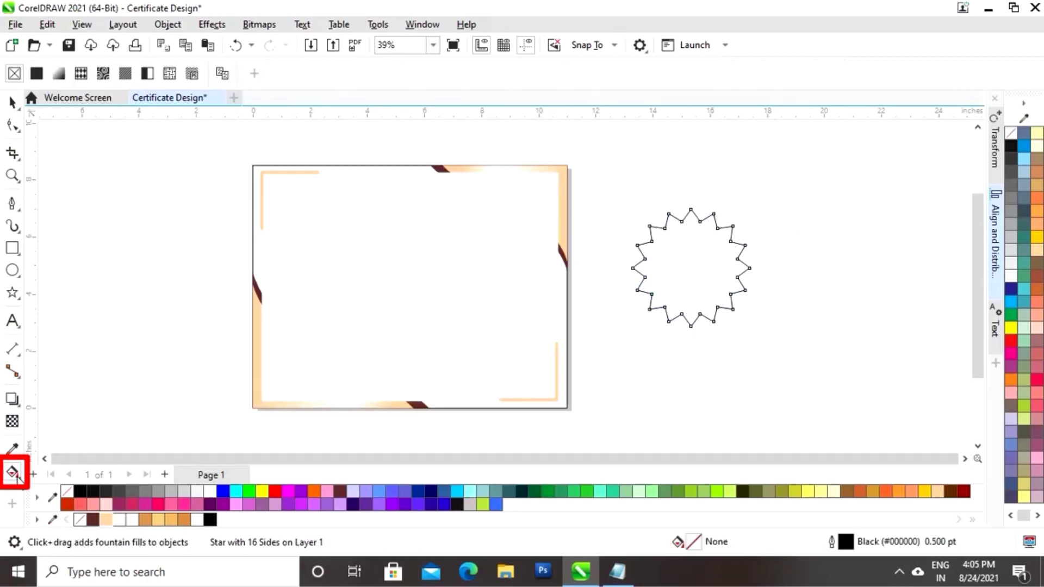
left_click(20, 476)
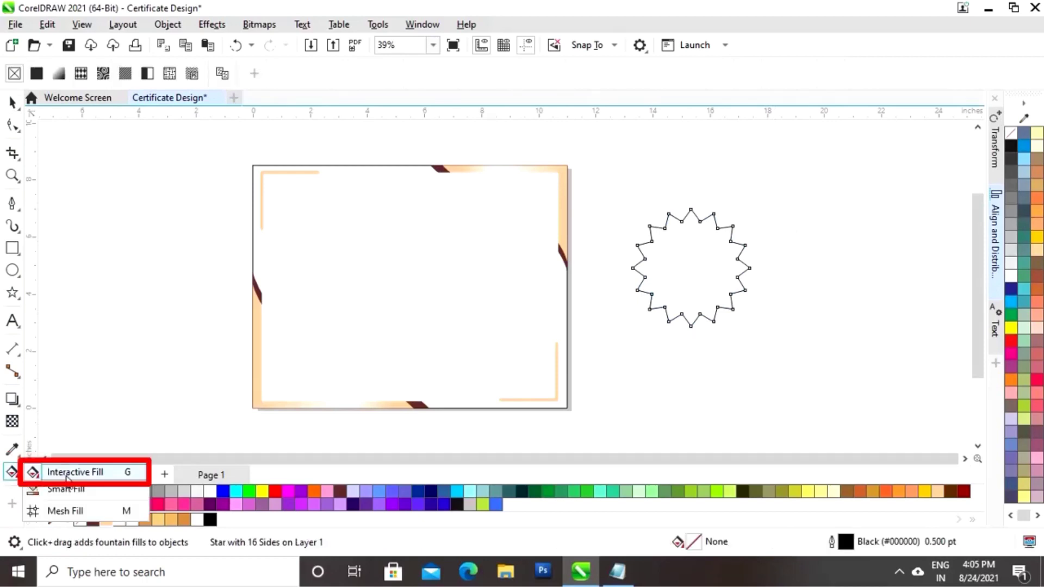
left_click(67, 476)
left_click_drag(643, 261, 743, 264)
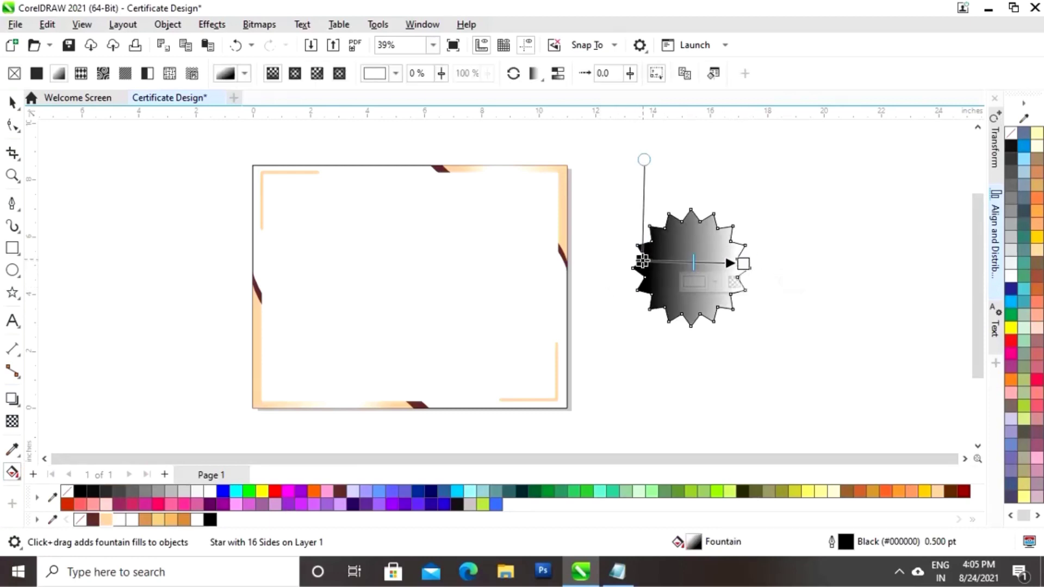
left_click(642, 262)
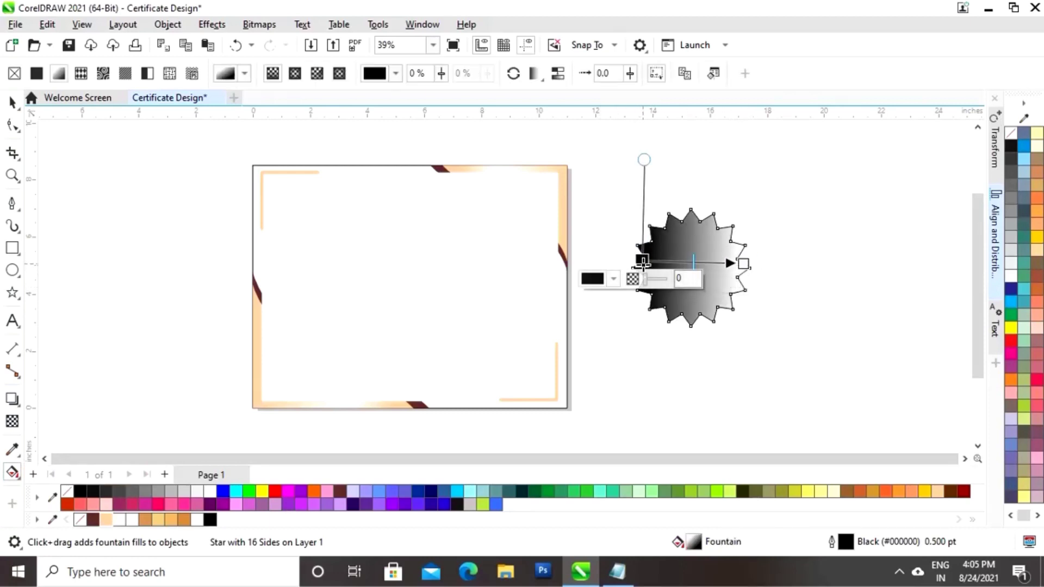
left_click(614, 281)
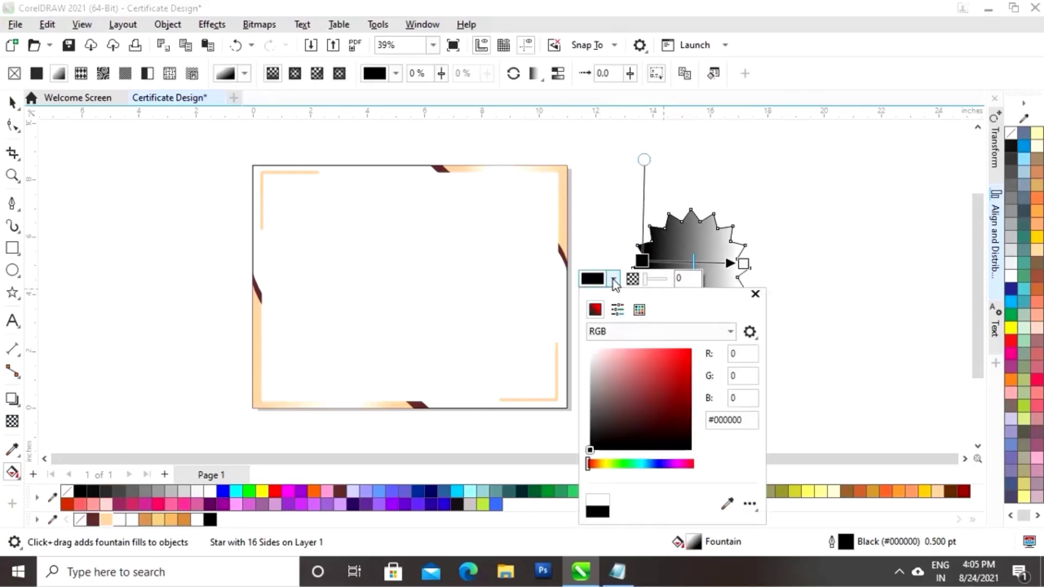
left_click(727, 505)
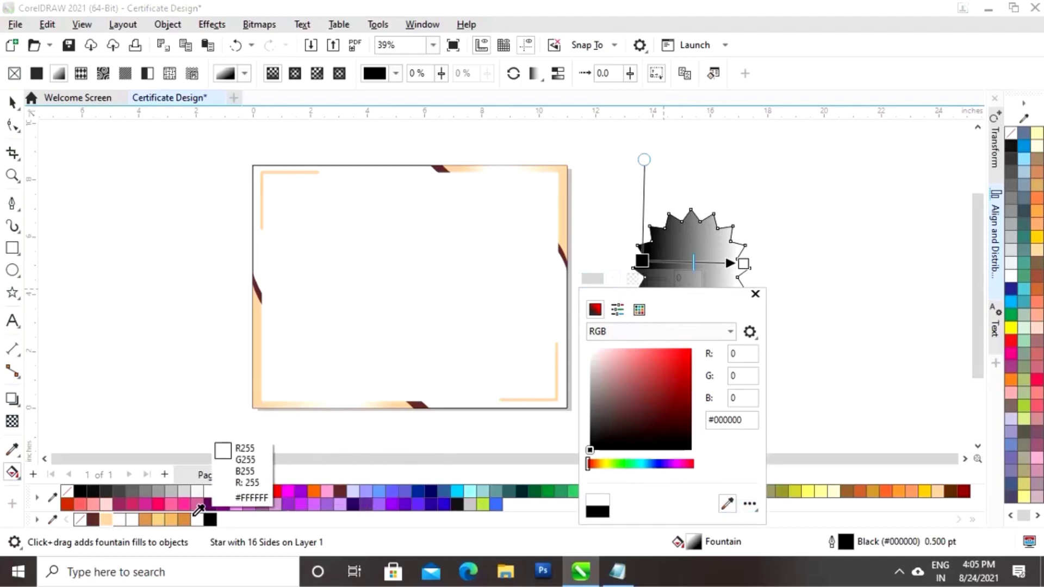
left_click(145, 518)
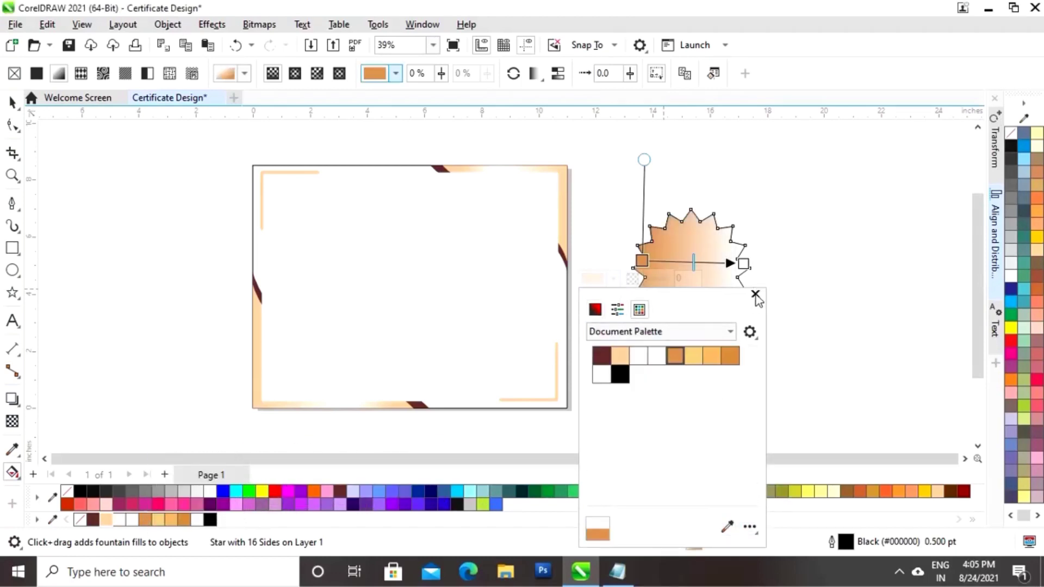
Add a gradient stop at 28% and colour it with the light golden yellow sampled from the document palette.
double_click(670, 261)
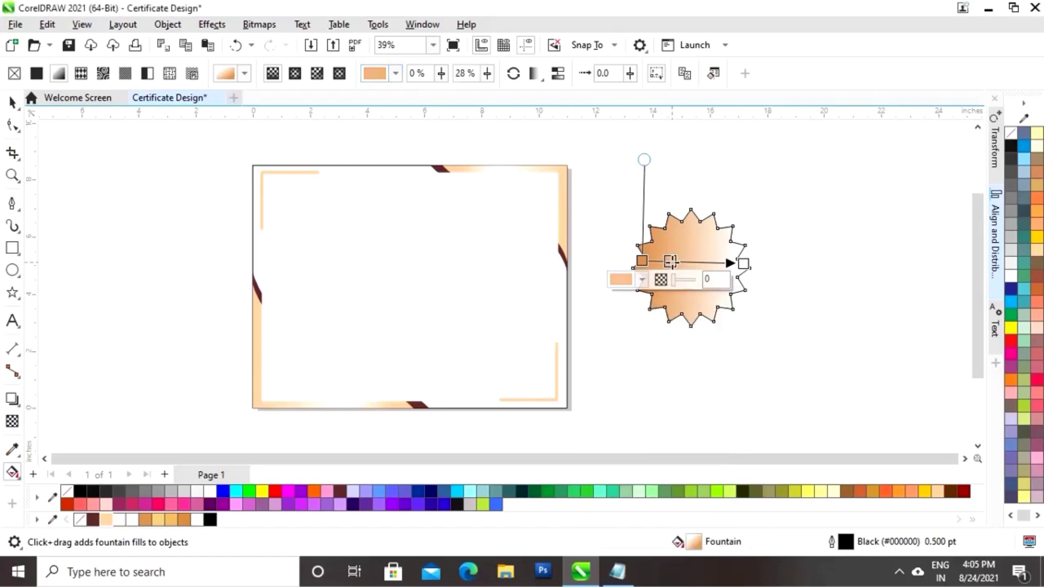
left_click(642, 280)
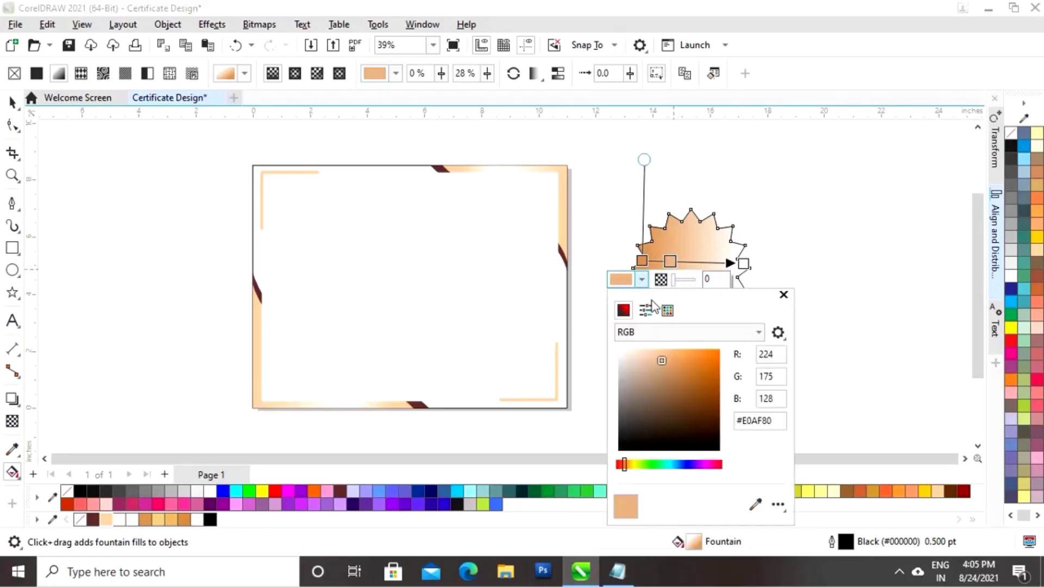
left_click(755, 506)
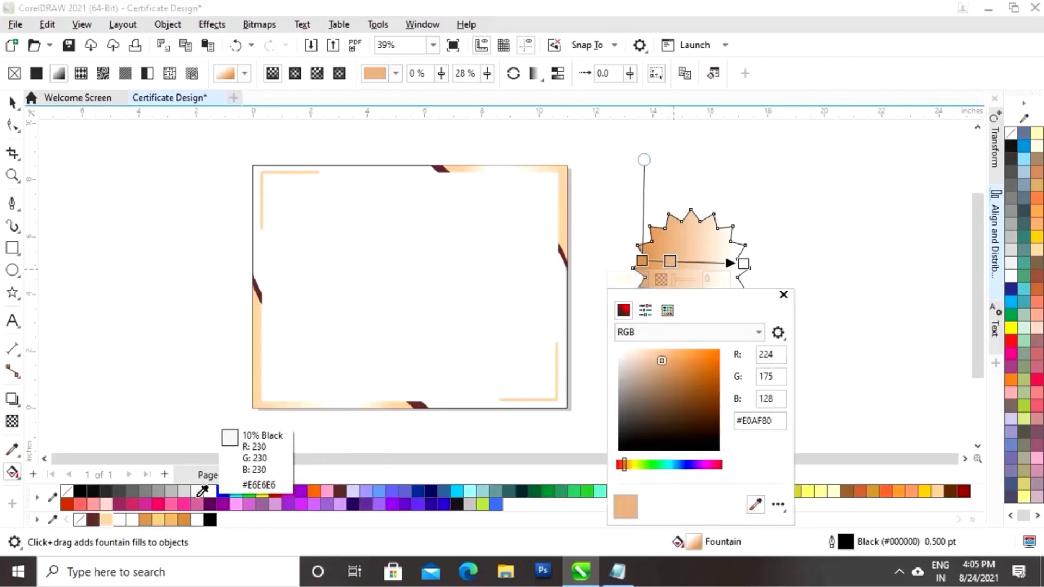
left_click(158, 519)
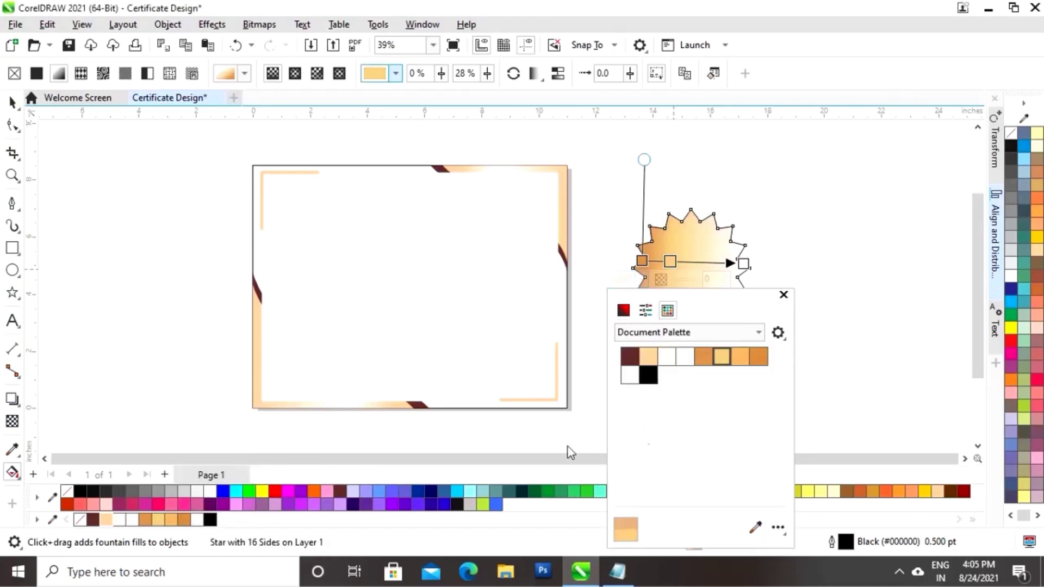
Add a gradient stop at 59% and colour it with the light orange sampled from the document palette.
double_click(701, 262)
left_click(652, 280)
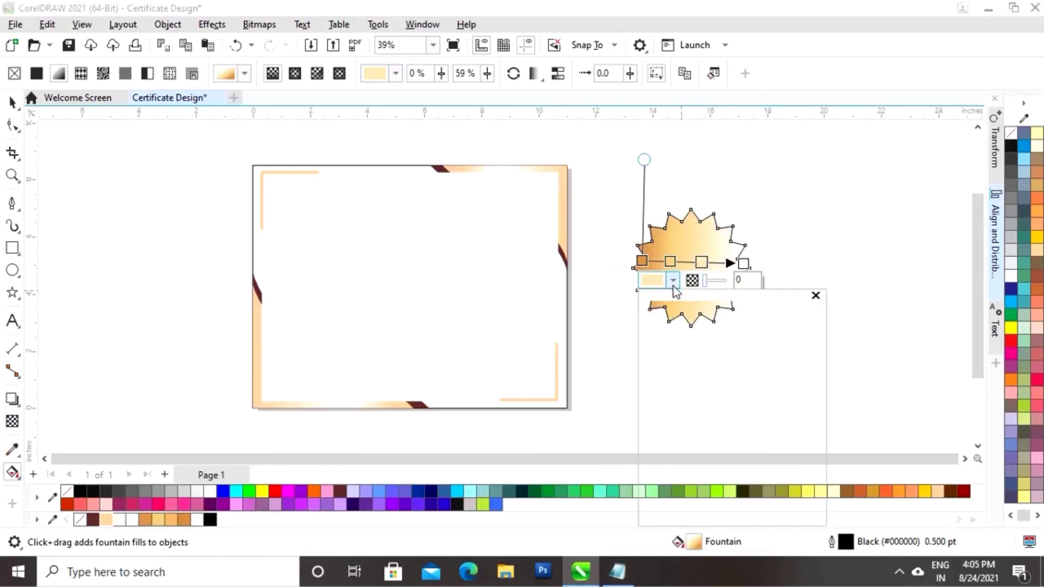
left_click(787, 506)
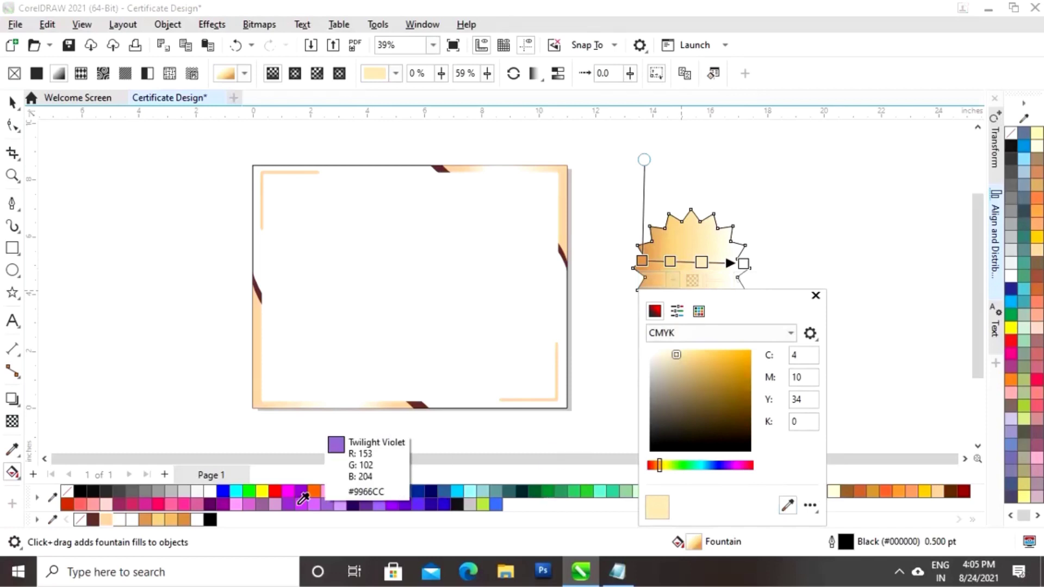
left_click(172, 521)
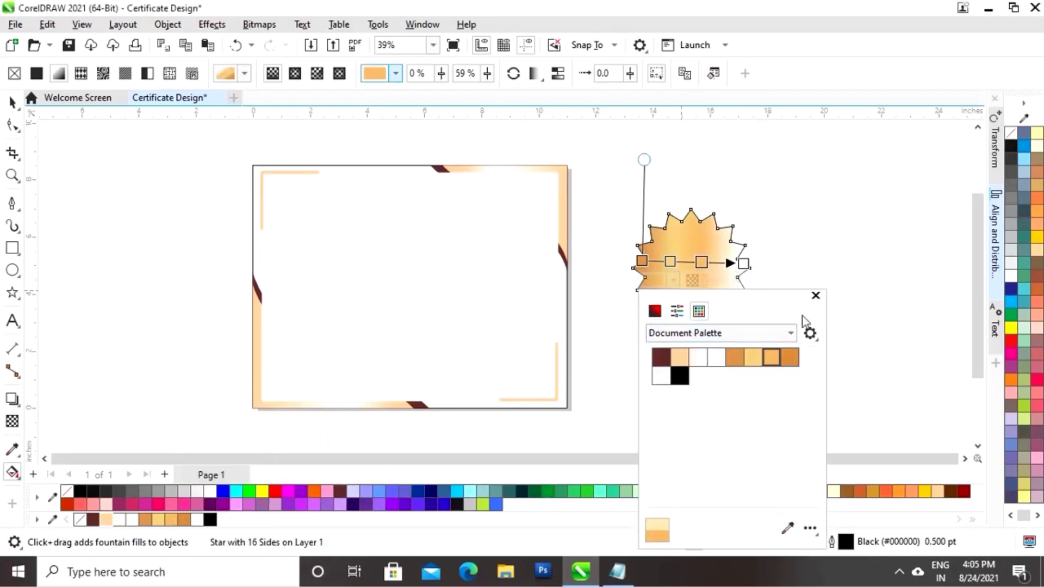
Change the gradient's white end colour to the darker orange sampled from the document palette.
left_click(744, 263)
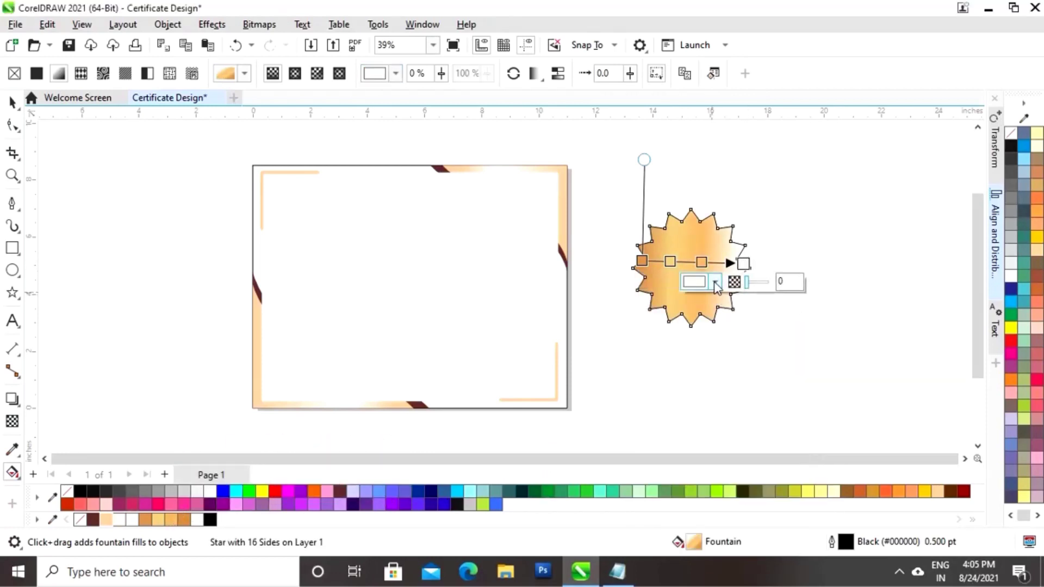
left_click(714, 282)
left_click(827, 508)
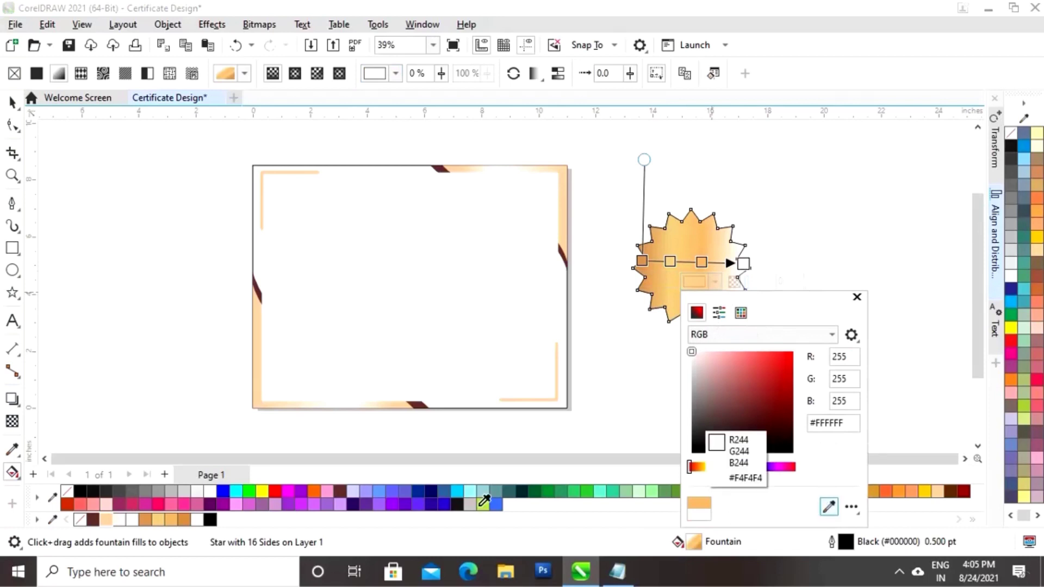
left_click(185, 519)
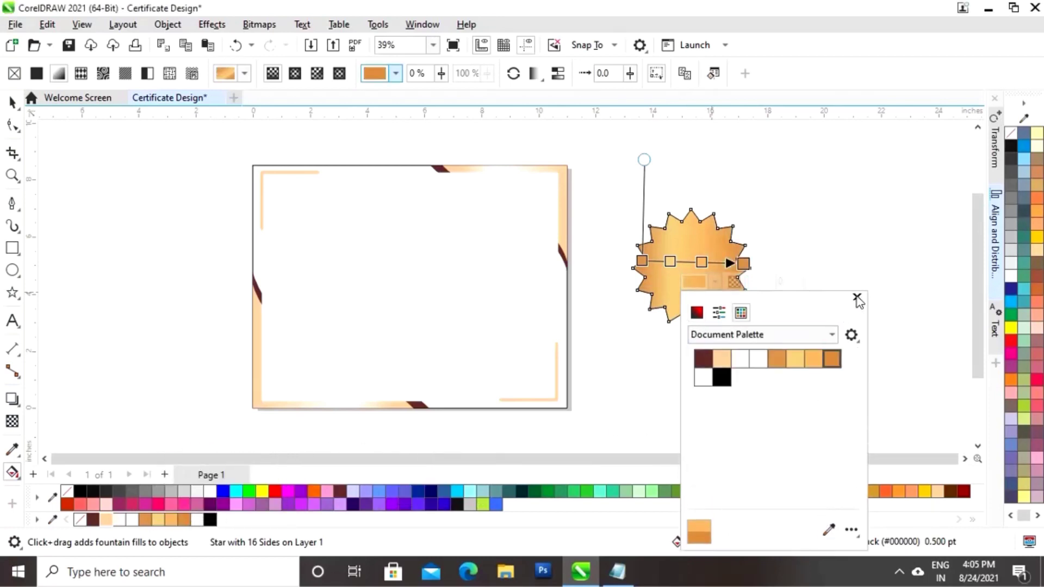
left_click(857, 298)
Reposition the star's two intermediate gradient stops so the golden one sits left of centre and the light orange one nearer the right end.
mouse_move(702, 262)
left_mouse_down()
mouse_move(712, 262)
mouse_move(684, 264)
left_mouse_up()
left_click(713, 263)
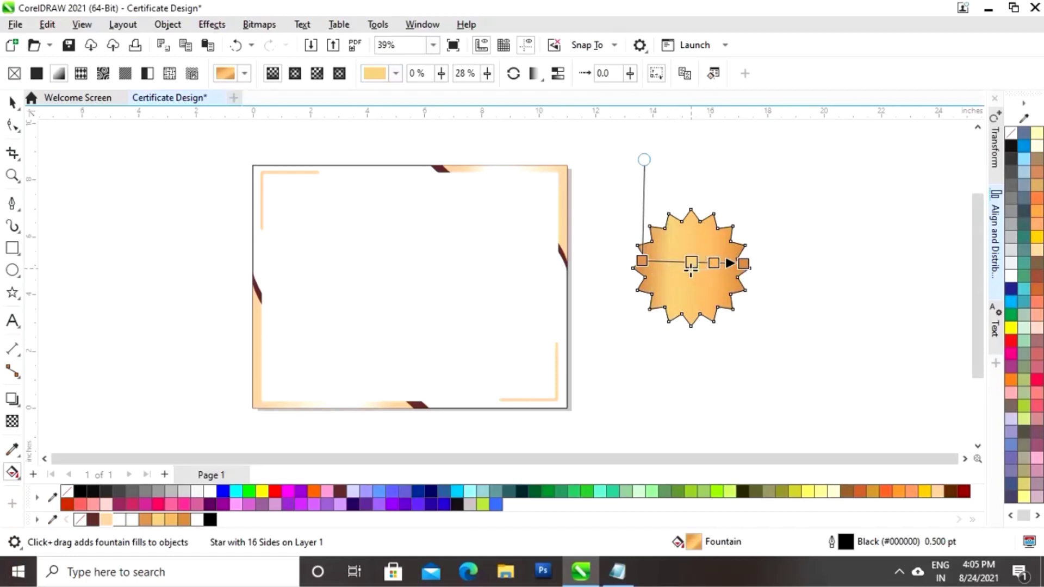
left_click(689, 265)
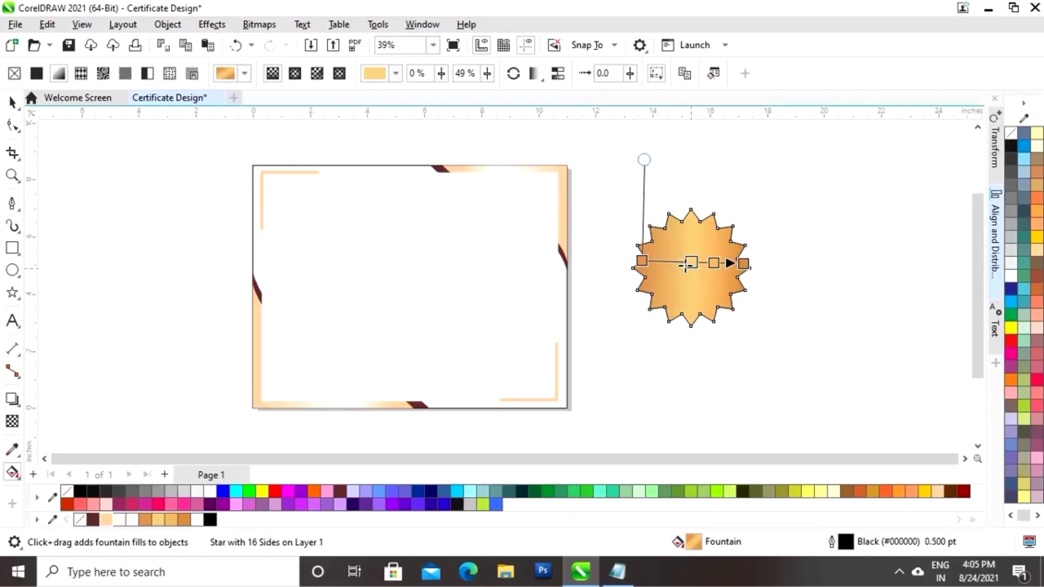
left_click_drag(686, 264, 682, 263)
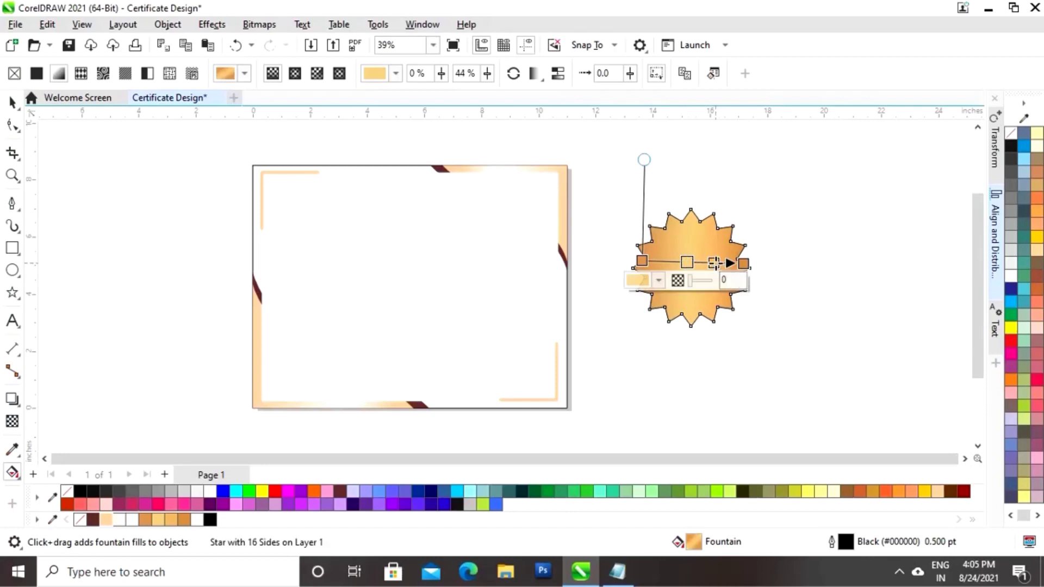
left_click(714, 263)
left_click(679, 262)
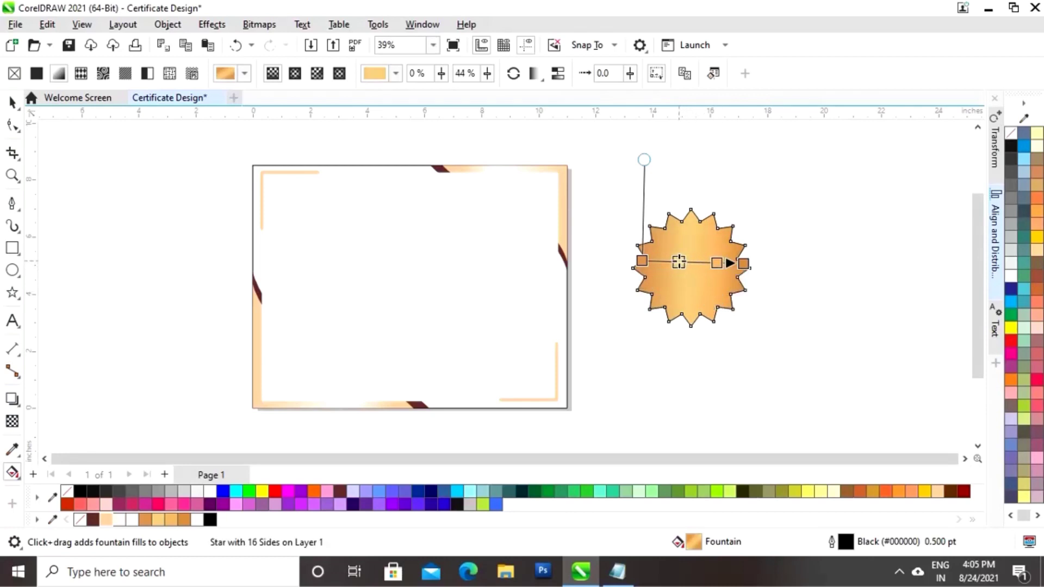
Add a gradient stop at 56% between the intermediate stops and set its colour to pale yellow, C 4, M 5, Y 43, K 0.
double_click(699, 262)
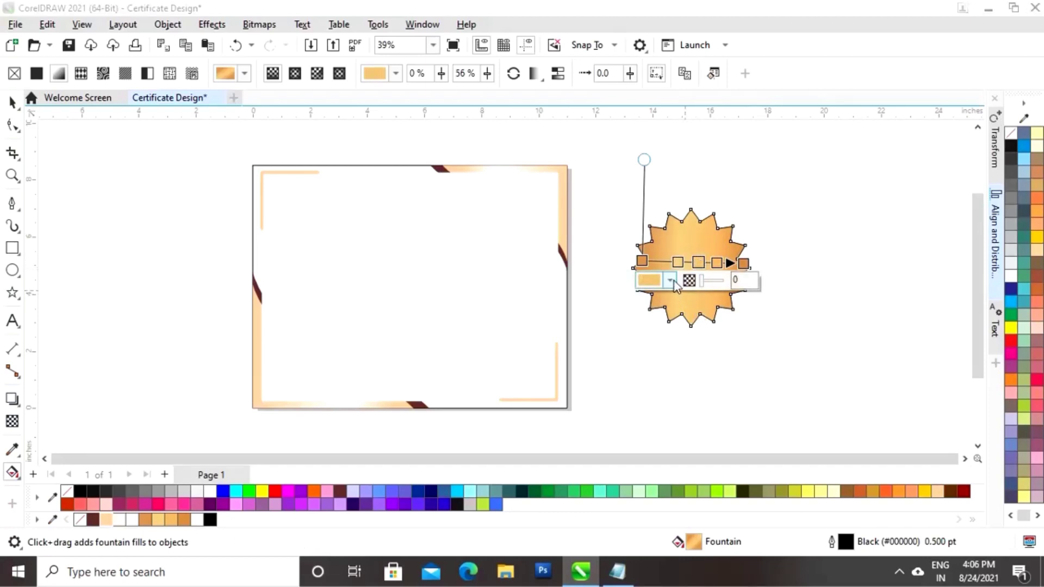
left_click(670, 280)
left_click(783, 506)
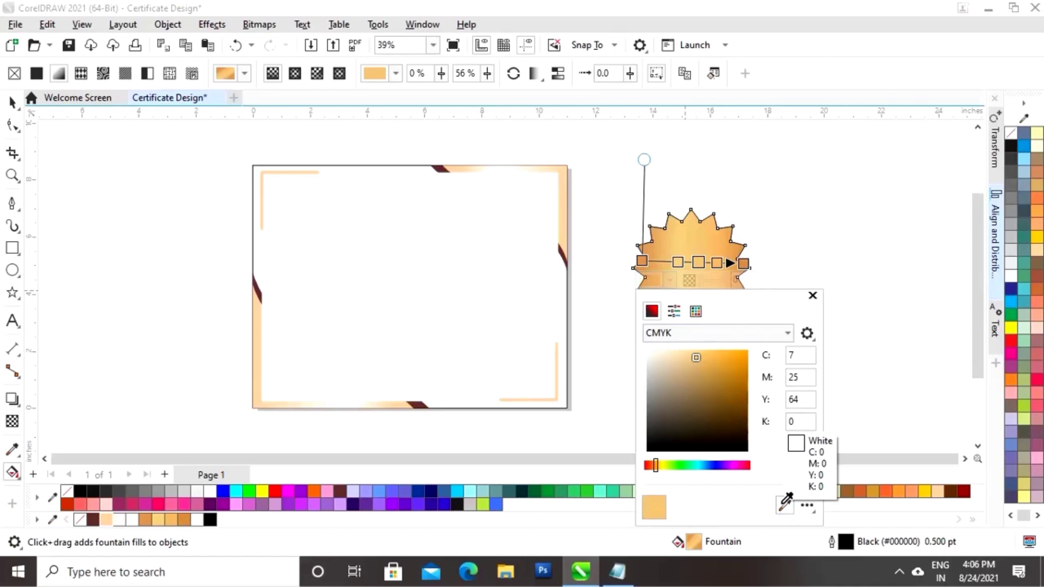
left_click(678, 353)
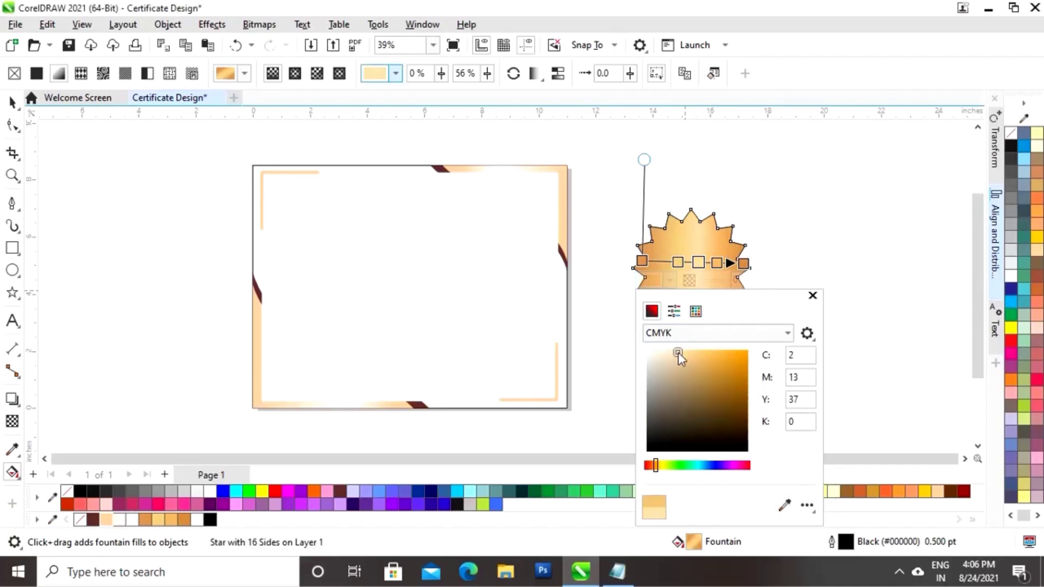
left_click_drag(678, 352, 685, 352)
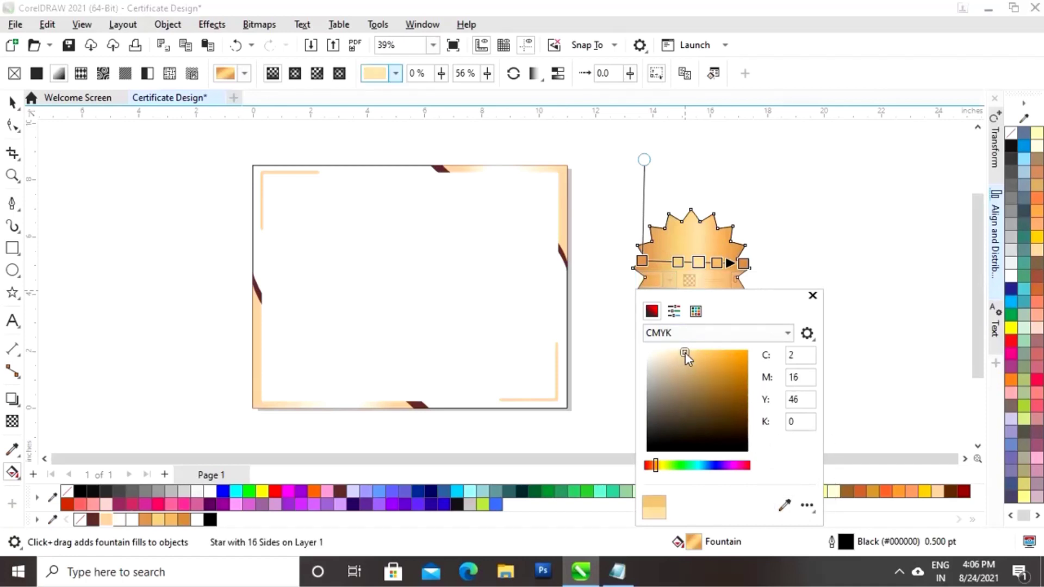
left_click_drag(656, 469, 660, 469)
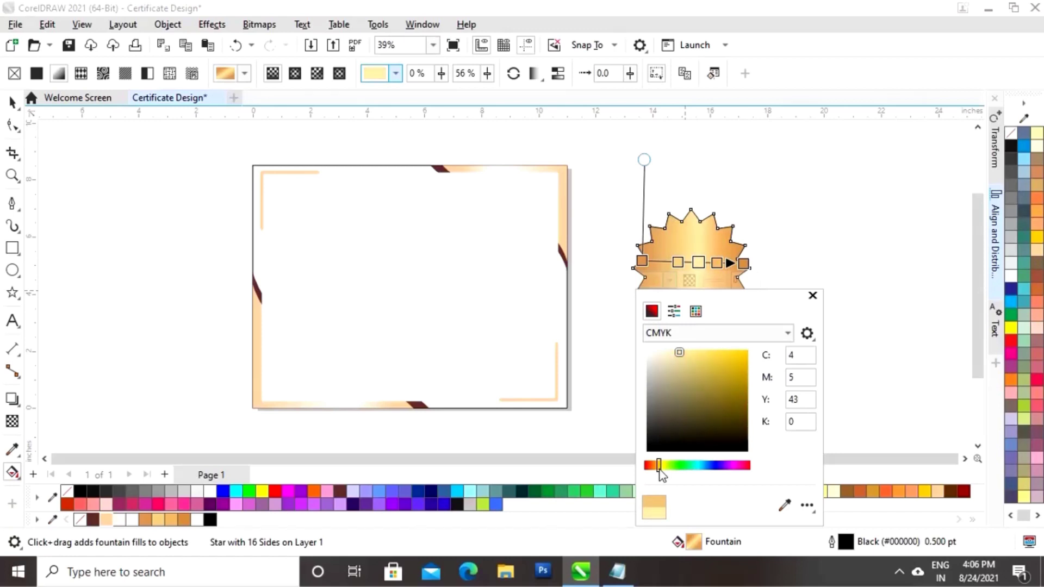
left_click(812, 296)
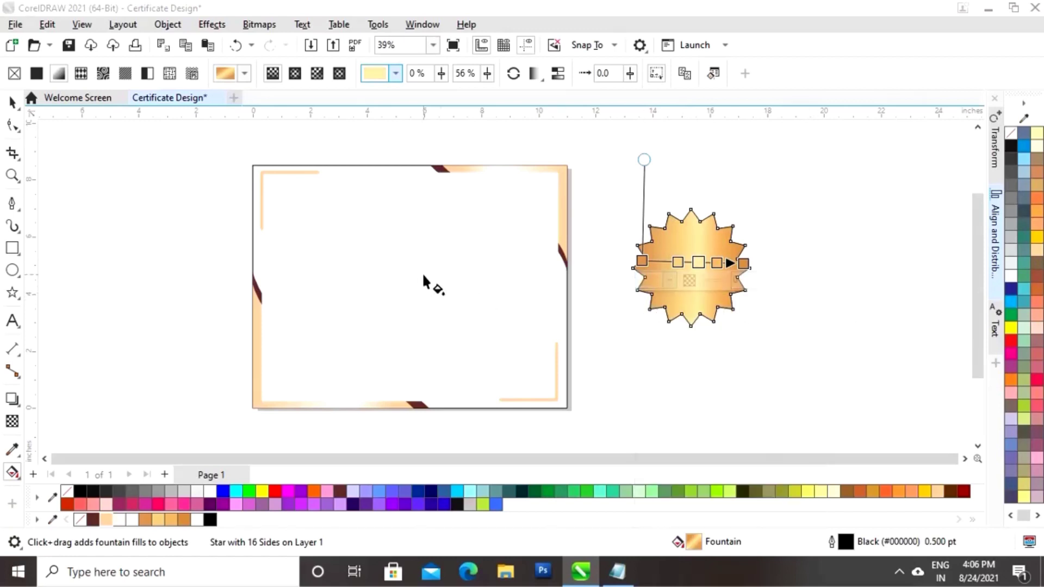
Shift the star's gradient slightly right and extend its start to the star's left edge, tilting the fill a little.
left_click_drag(732, 263, 745, 263)
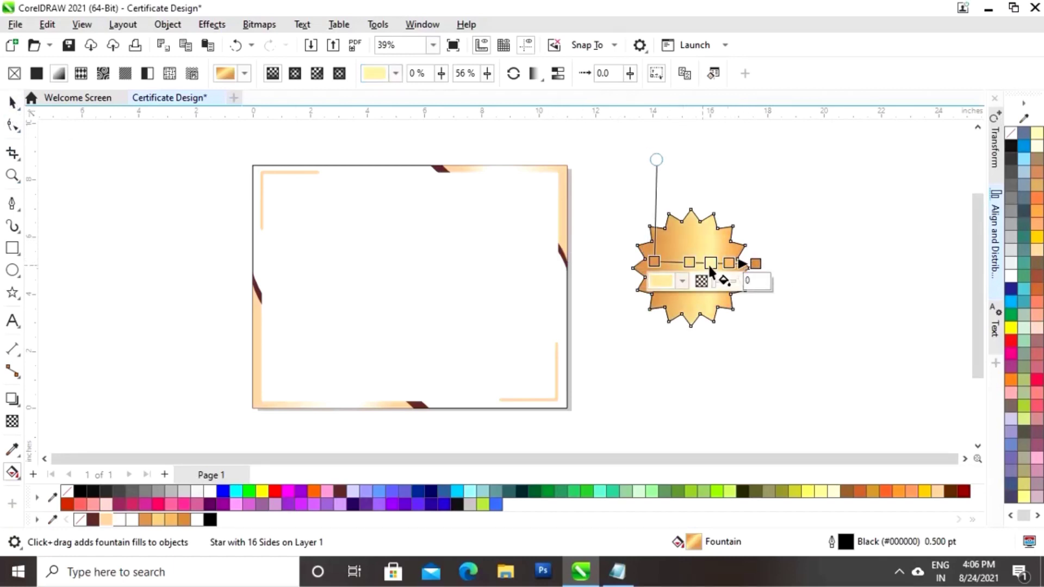
left_click_drag(654, 262, 639, 272)
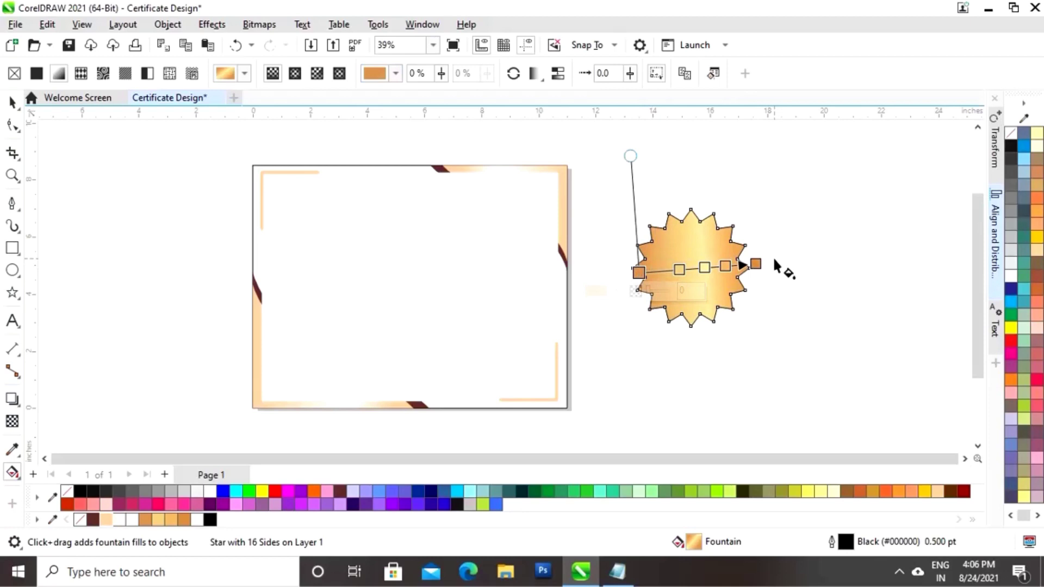
Straighten the star's gradient to run horizontally and move its light orange stop to 82%.
mouse_move(756, 265)
left_mouse_down()
mouse_move(760, 272)
mouse_move(737, 273)
left_mouse_up()
left_click(730, 273)
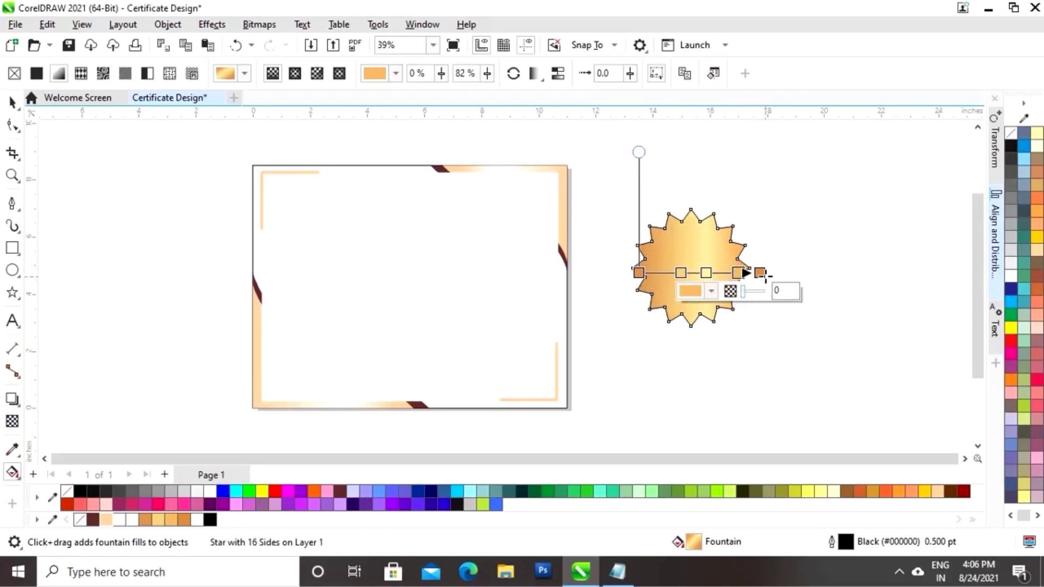
left_click(12, 102)
left_click(814, 334)
Remove the outline from the gold star.
left_click(689, 289)
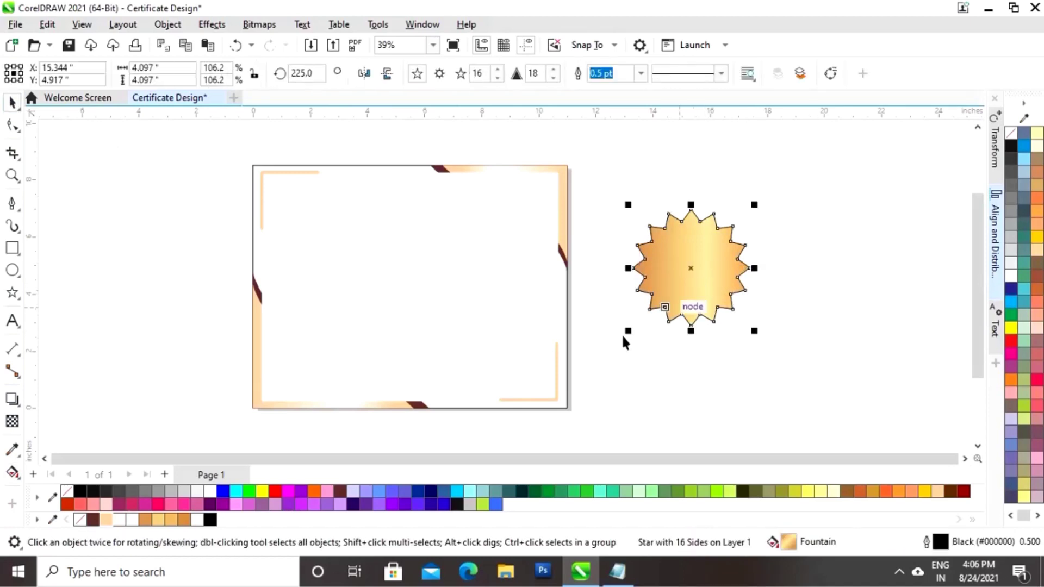
right_click(70, 490)
left_click(789, 383)
left_click(700, 274)
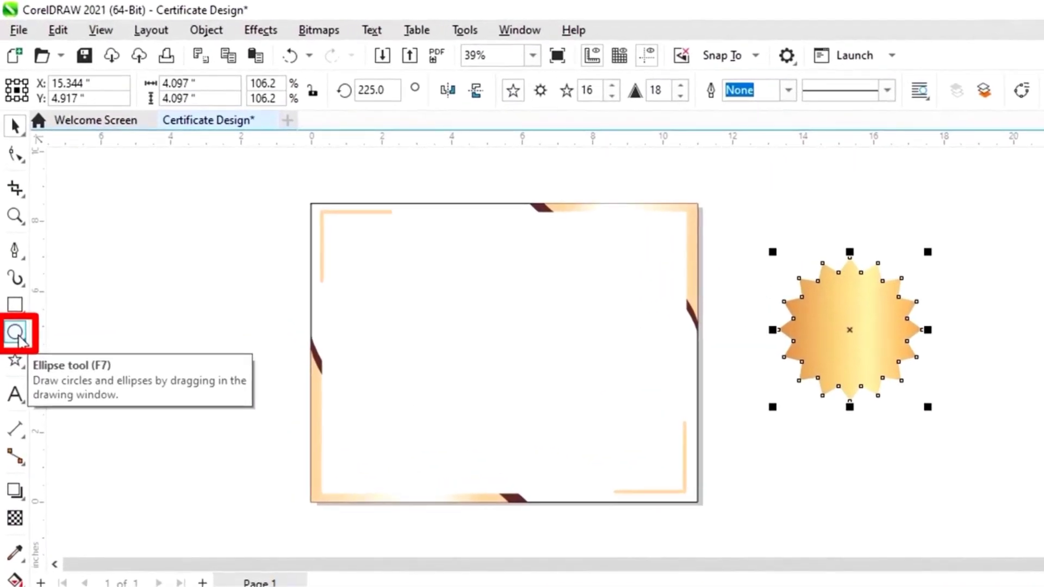
Draw a circle about 3.24 inches wide and 3.26 inches high beside the star.
left_click(16, 333)
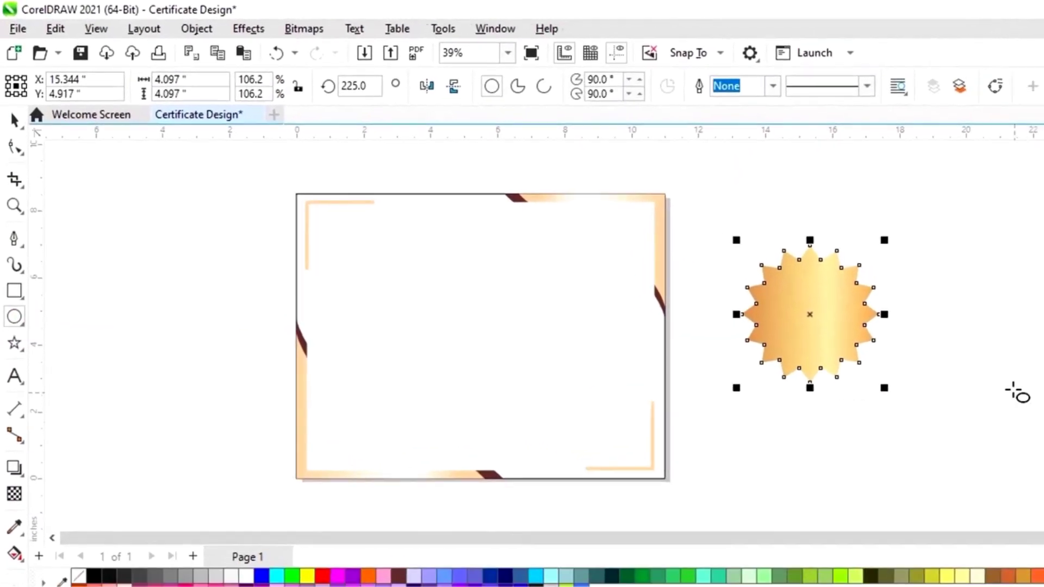
left_click_drag(807, 261, 901, 355)
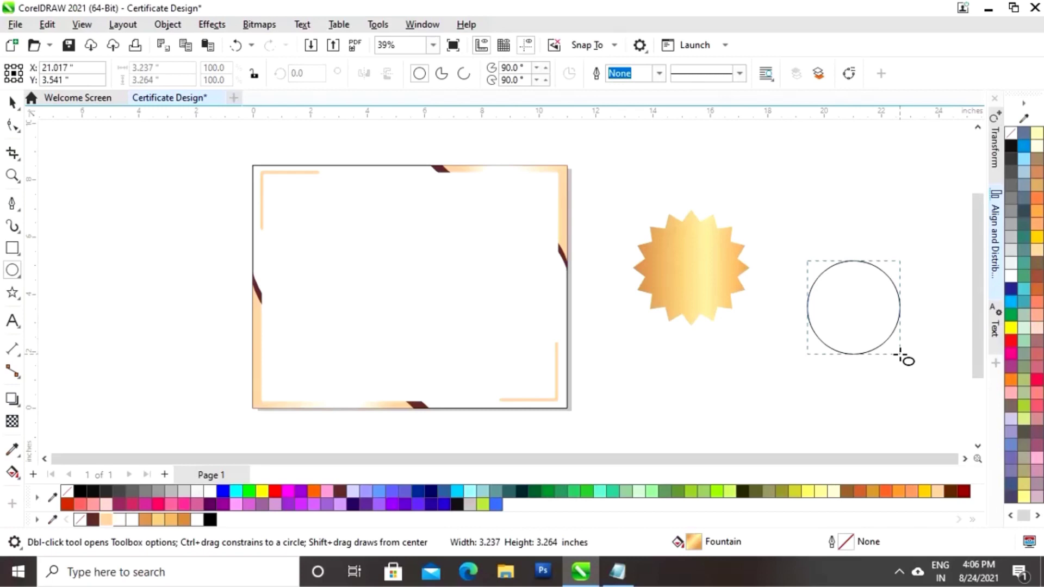
left_click(12, 102)
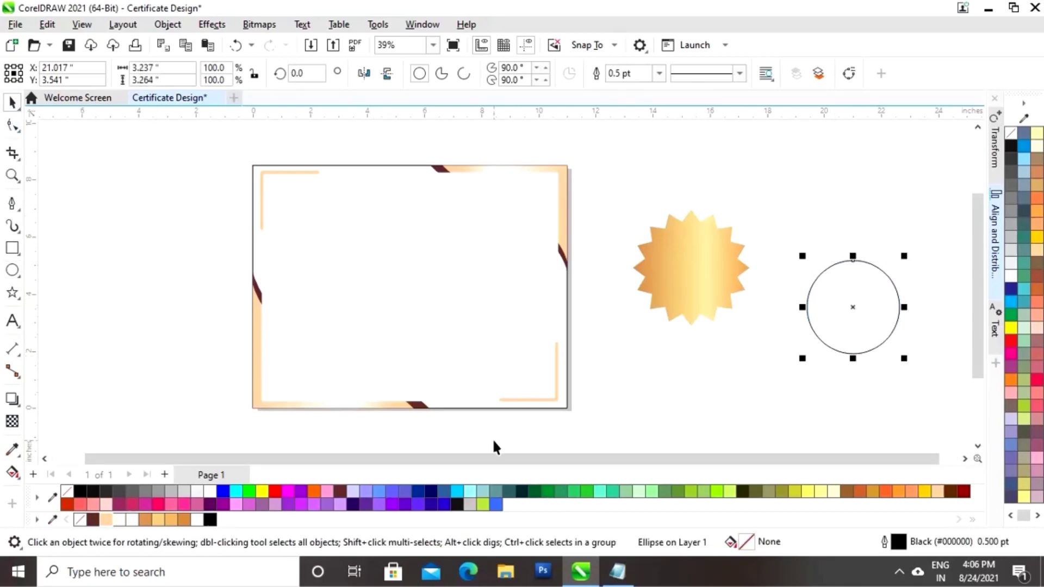
Fill the new circle with dark brown from the document palette and remove its outline.
left_click(93, 519)
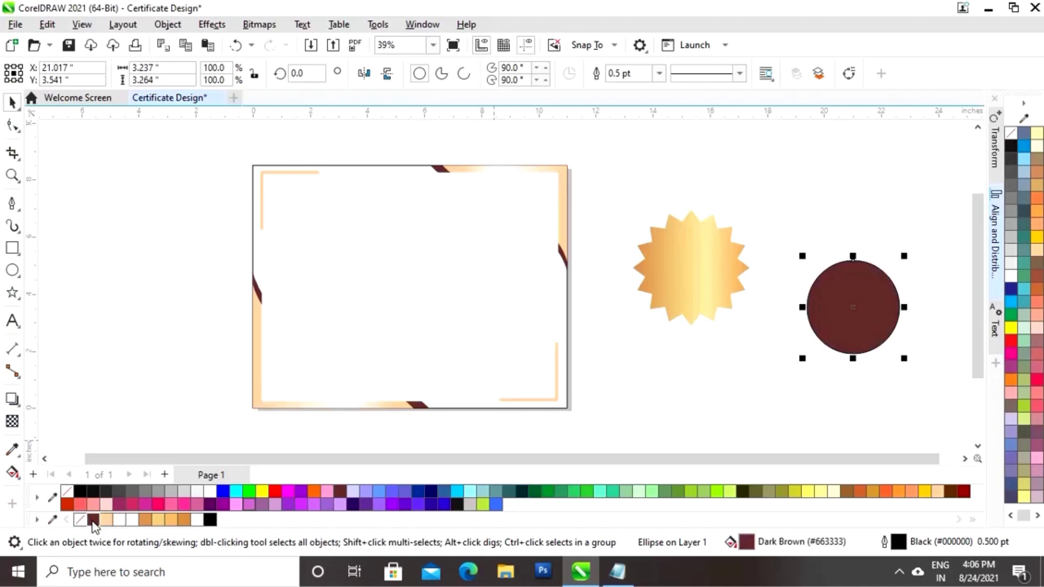
right_click(80, 520)
left_click(686, 388)
Centre the brown circle on the gold star both horizontally and vertically.
left_click(827, 315)
left_click(718, 277, "shift")
left_click(994, 269)
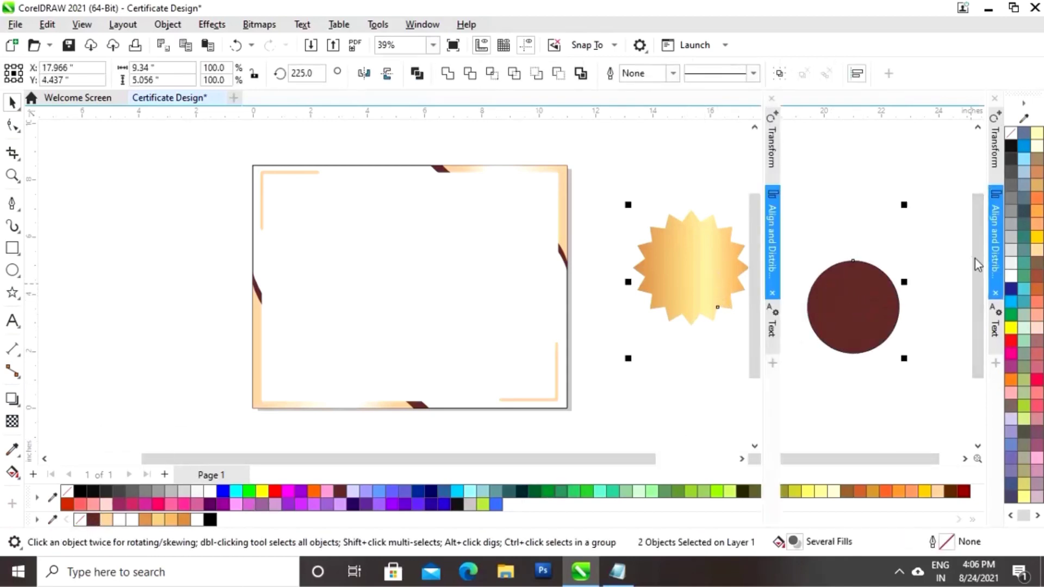
left_click(806, 150)
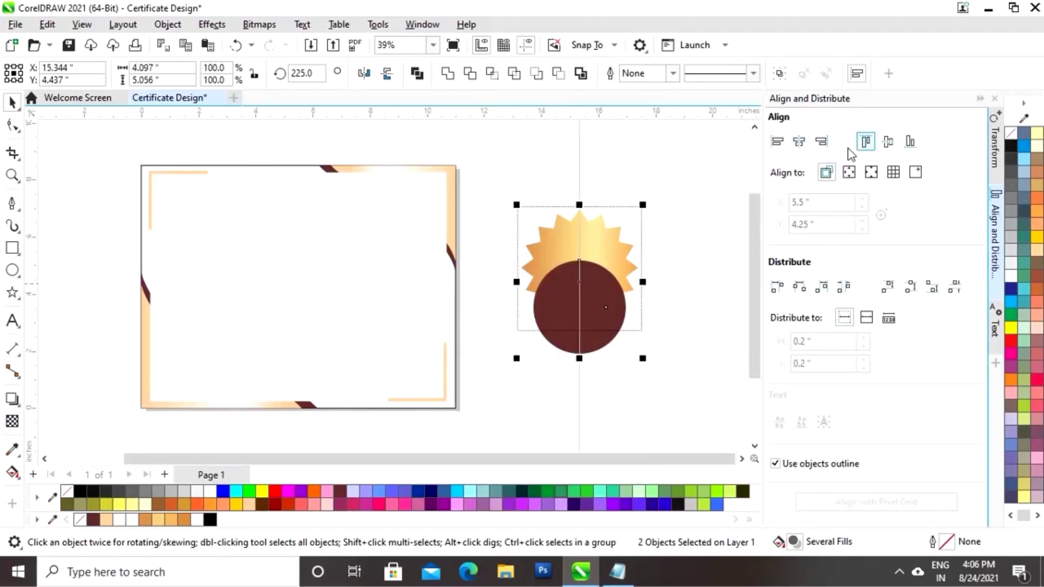
left_click(890, 146)
left_click(980, 99)
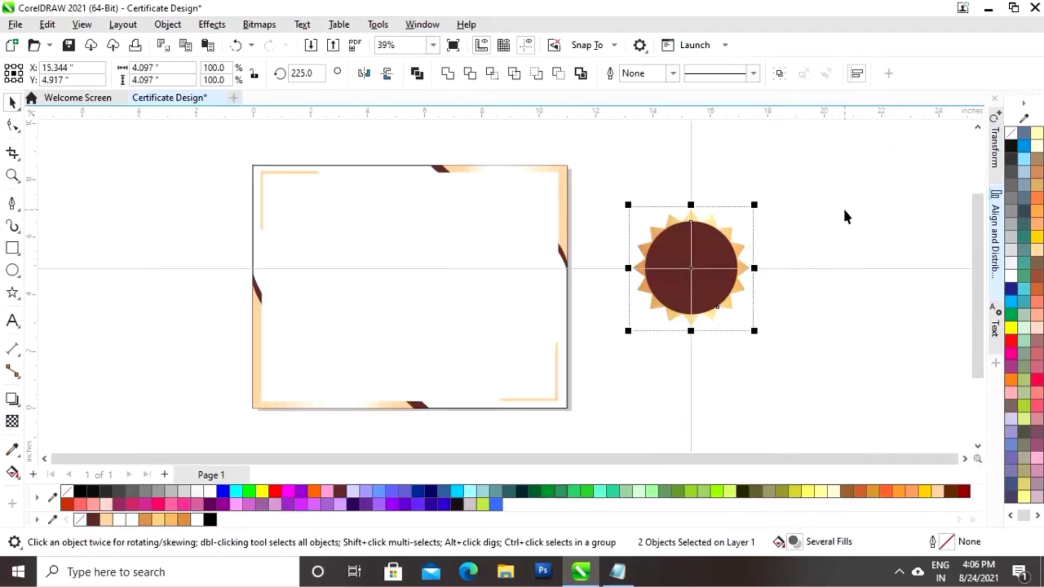
Scale the brown circle down to 94.4% about its centre and add a smaller concentric duplicate about 2.71 inches wide.
left_click(672, 314)
left_click_drag(742, 217, 741, 219)
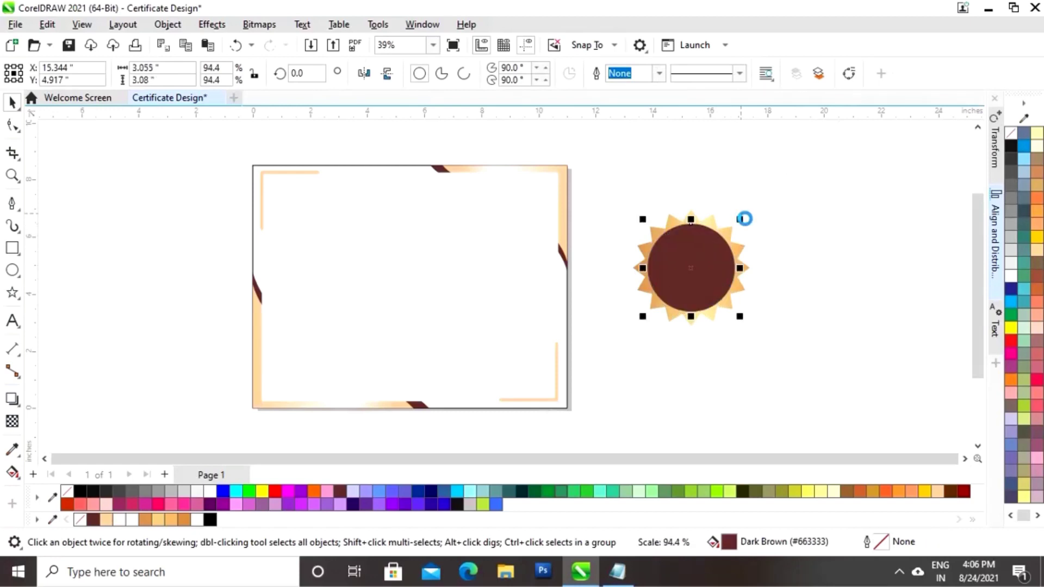
key("z")
left_click_drag(594, 185, 790, 342)
key("space")
left_click(538, 288)
left_click_drag(601, 198, 594, 214)
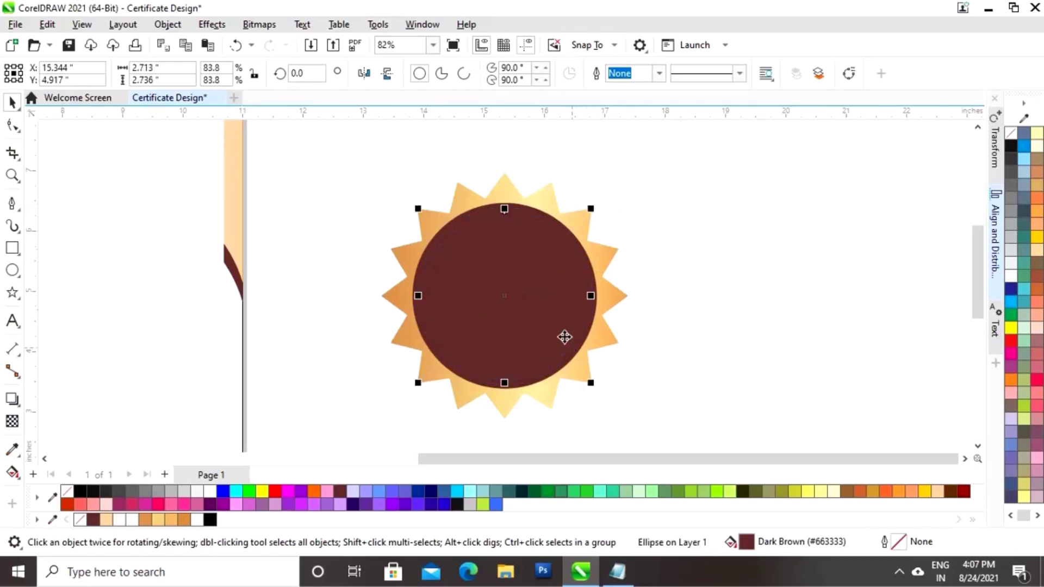
Copy the outline pen, outline colour and fill properties from the gold star to the inner circle.
left_click(47, 24)
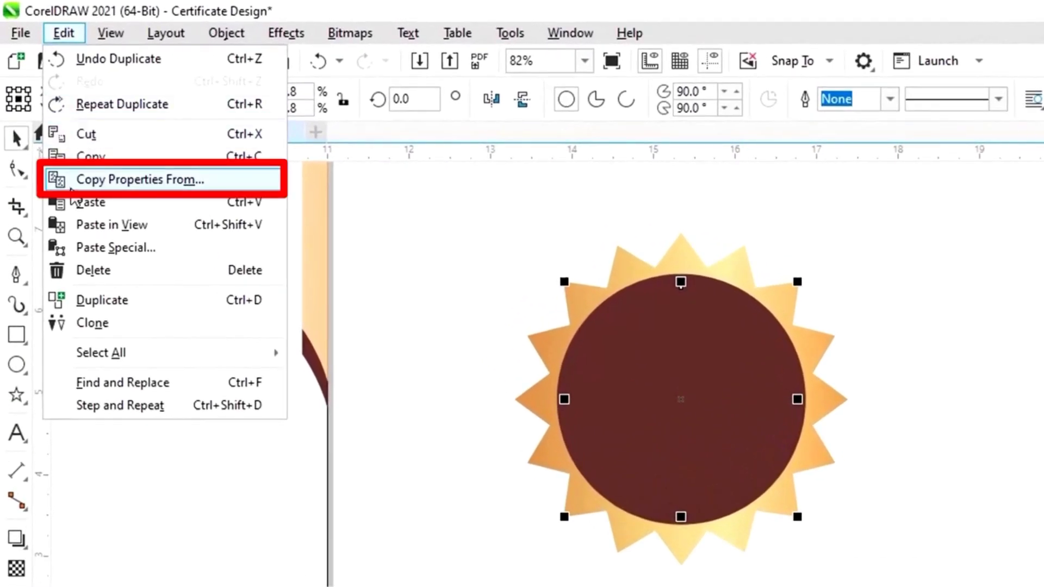
left_click(71, 185)
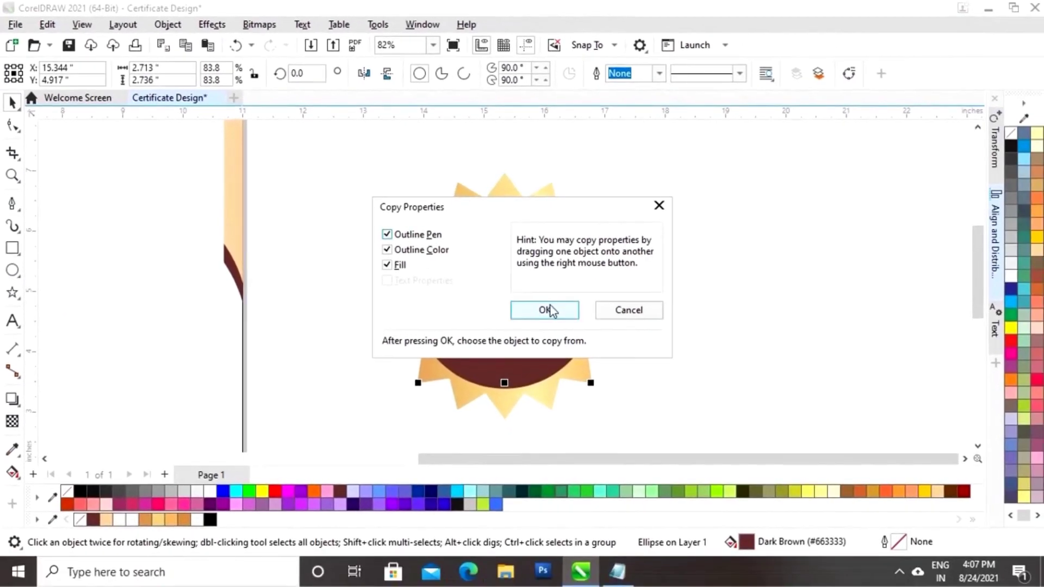
left_click(545, 310)
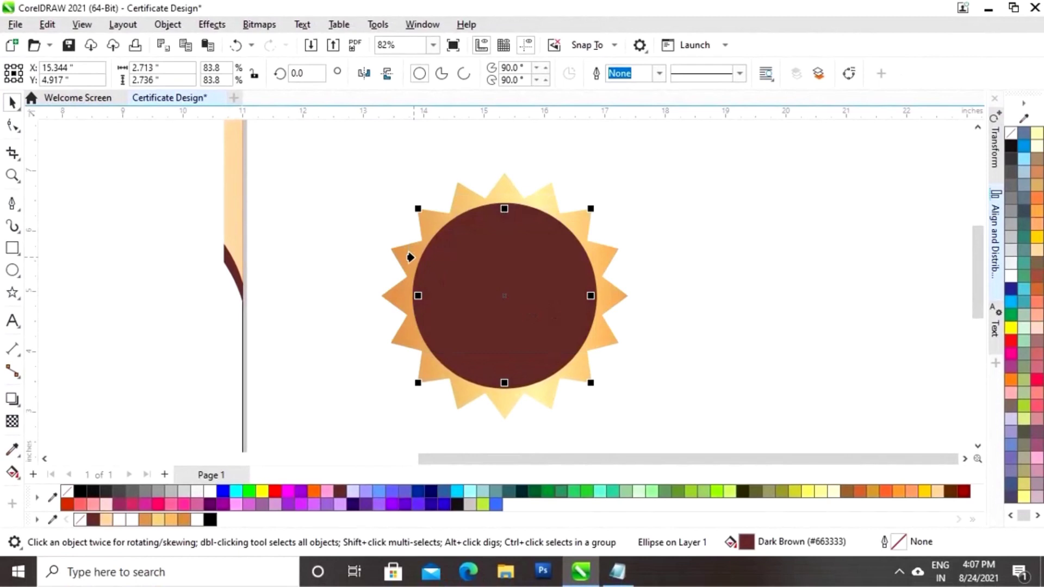
left_click(409, 257)
left_click(713, 267)
Select the whole seal and scale it down proportionally about its centre.
scroll(690, 347, "down", 2)
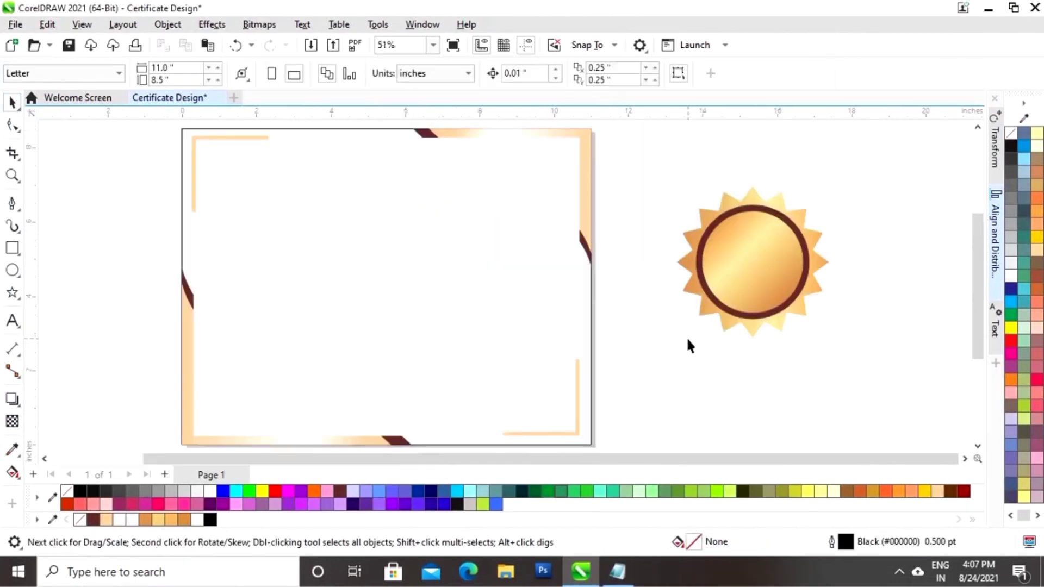
left_click_drag(668, 356, 669, 354)
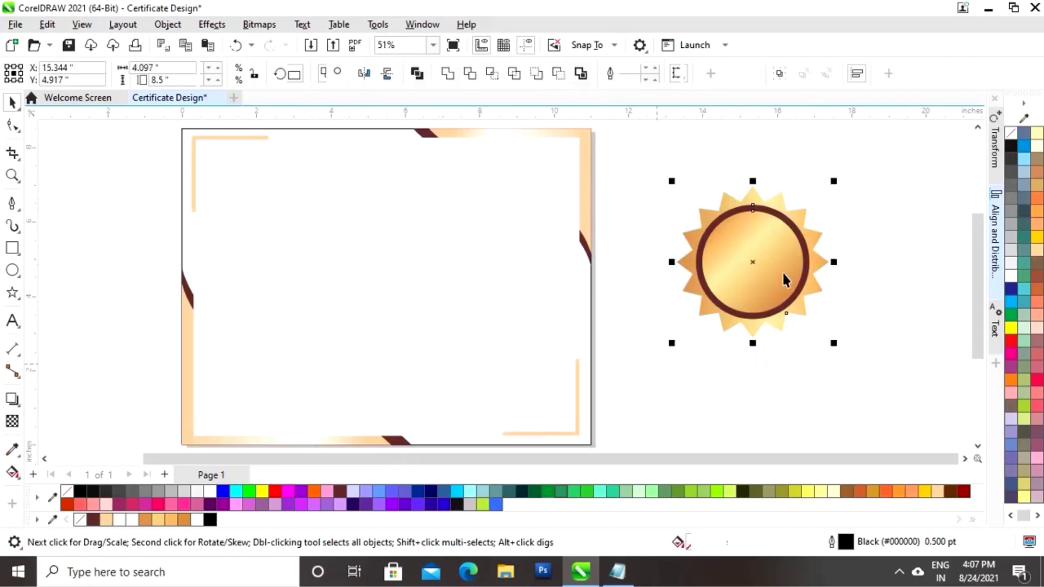
left_click_drag(840, 177, 803, 216)
left_click(875, 202)
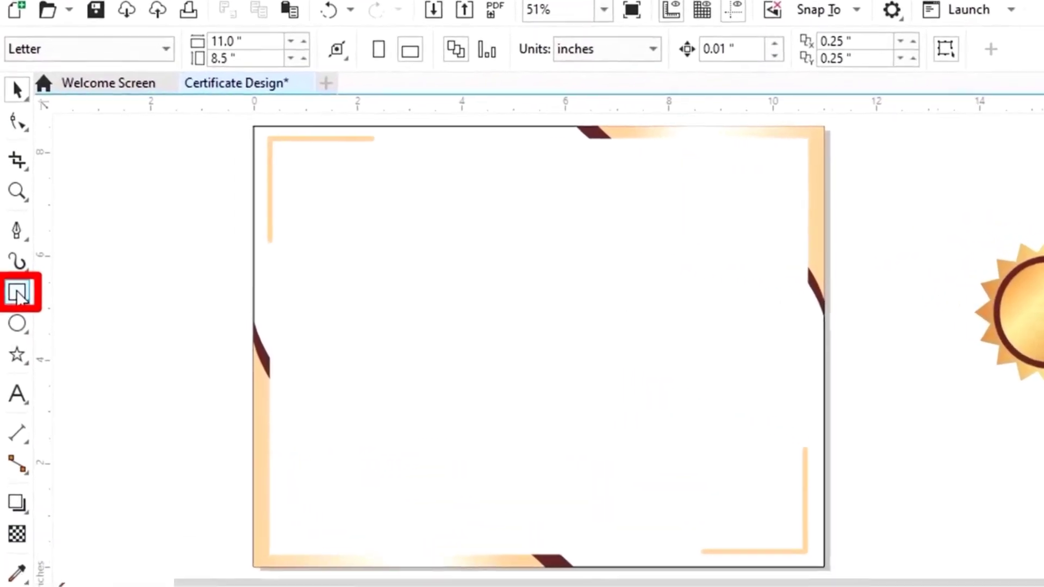
Draw a vertical rectangle about 1.4 × 3.5 inches between the certificate page and the seal.
left_click(12, 248)
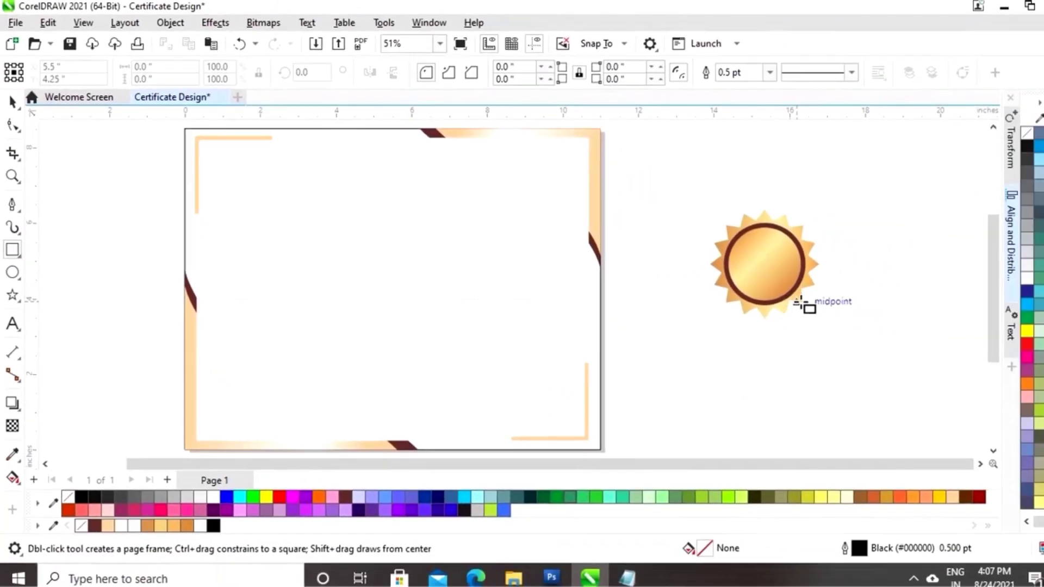
scroll(978, 287, "up", 2)
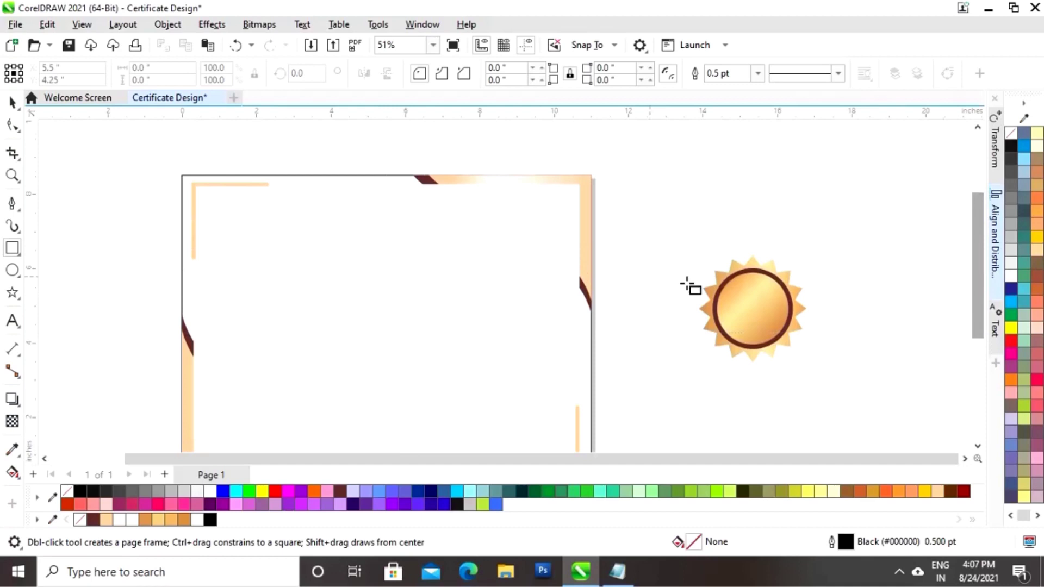
left_click_drag(718, 464, 680, 464)
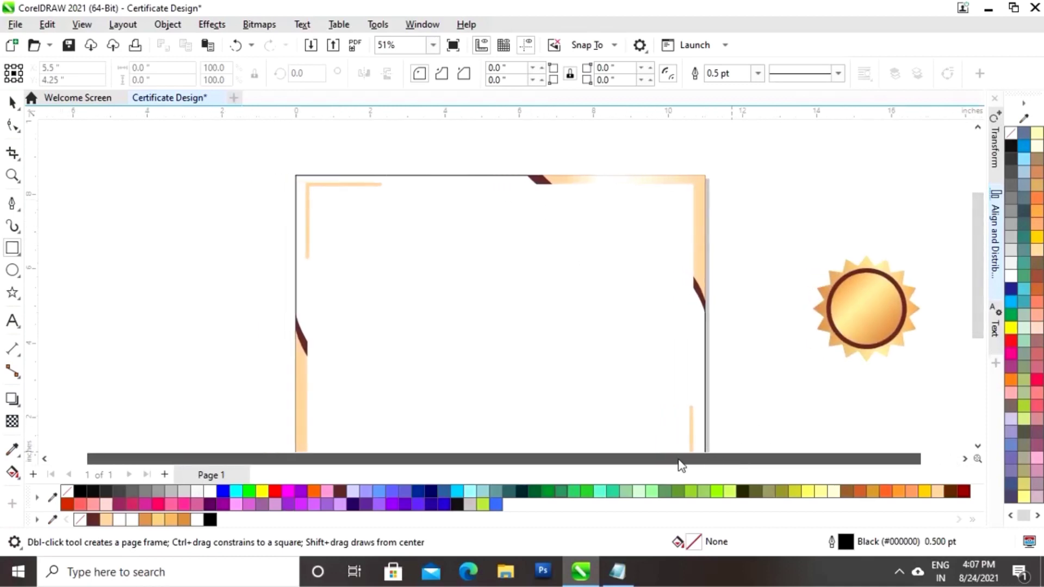
mouse_move(738, 191)
left_mouse_down()
mouse_move(786, 290)
mouse_move(790, 322)
left_mouse_up()
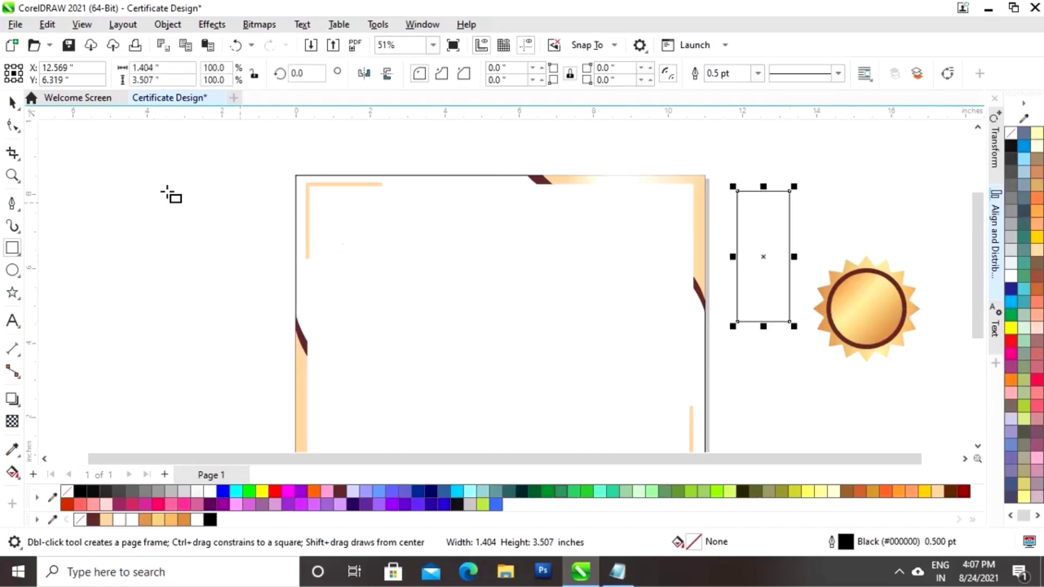
left_click(11, 102)
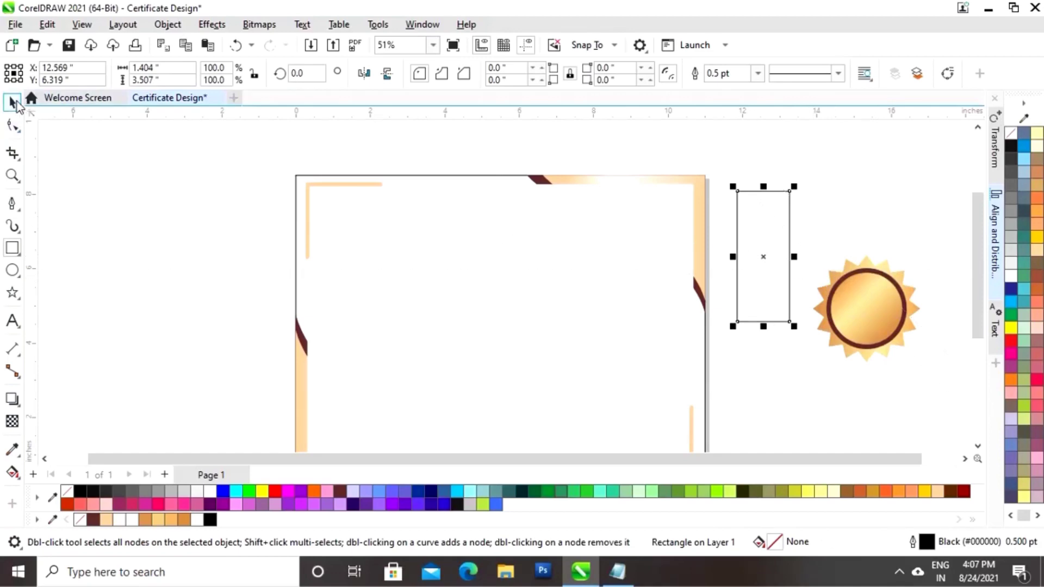
Convert the rectangle to curves and notch its lower edge by adding a midpoint node and moving it upward.
right_click(765, 258)
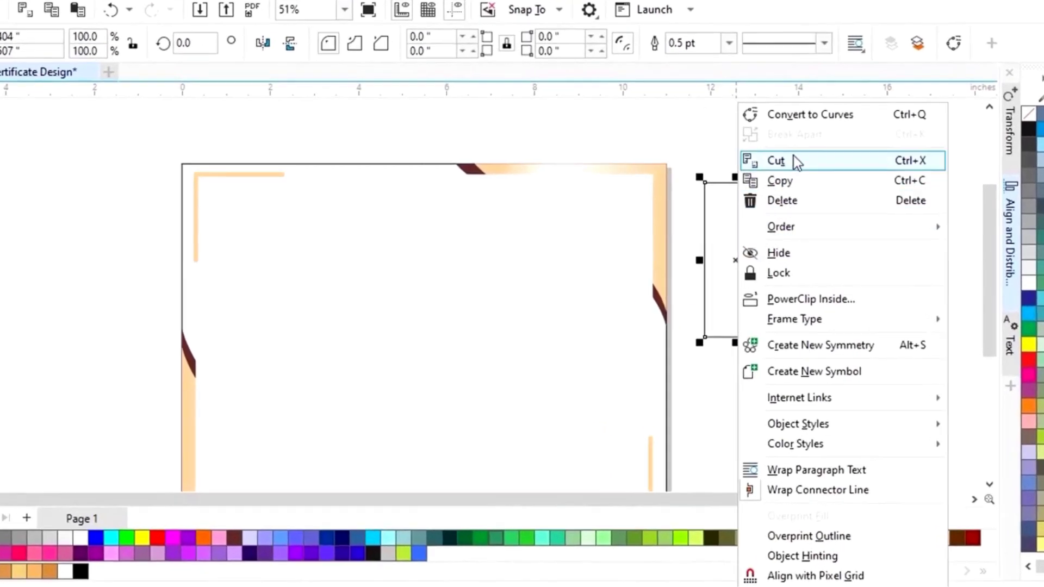
left_click(786, 103)
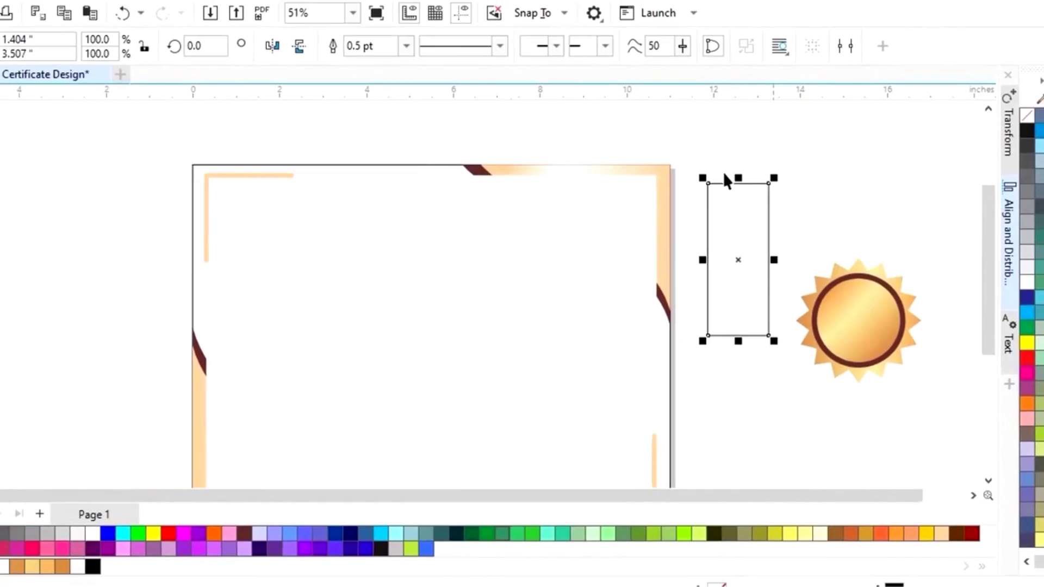
left_click(11, 86)
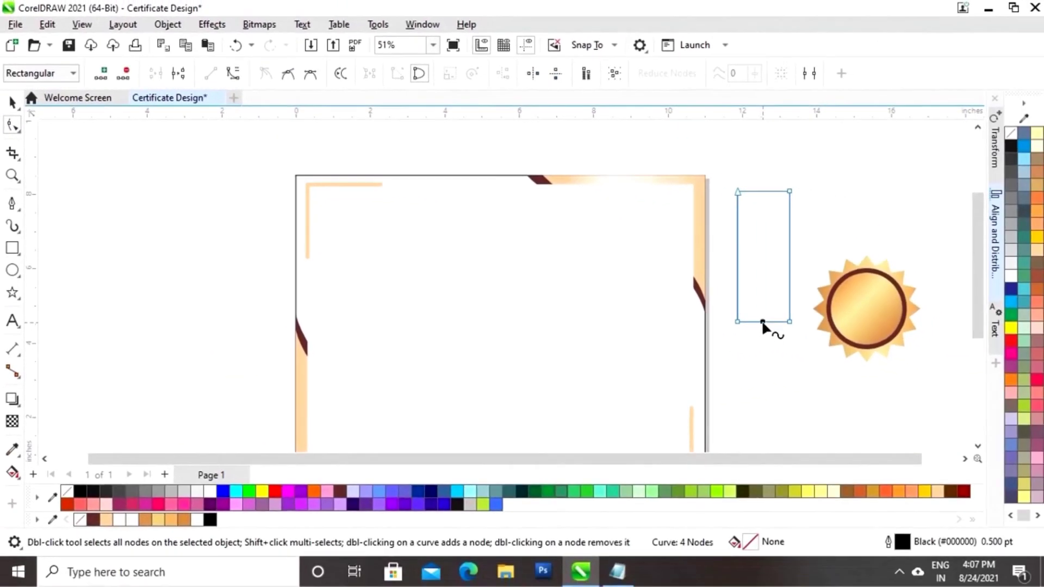
right_click(764, 323)
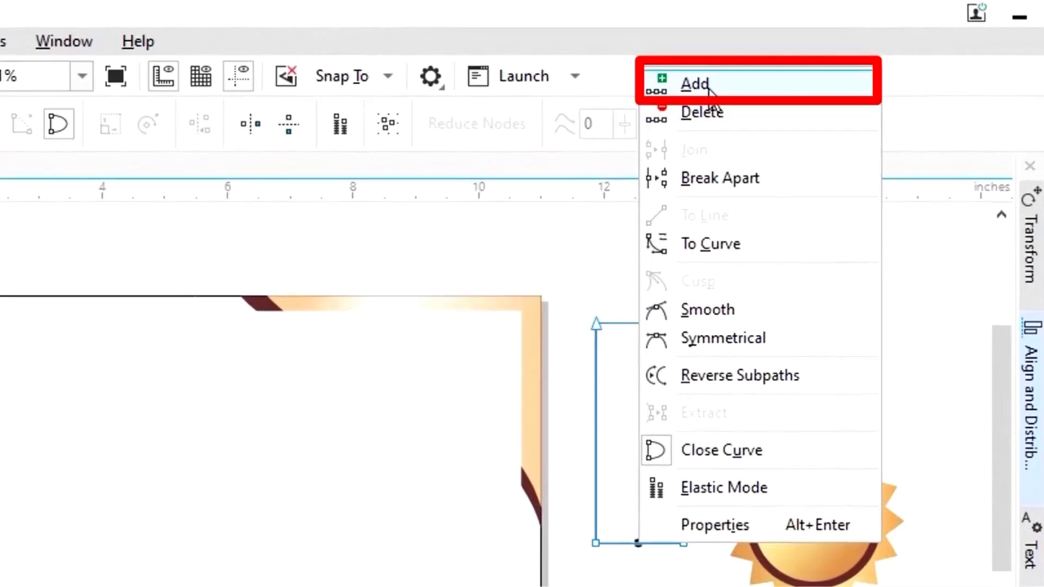
left_click(709, 88)
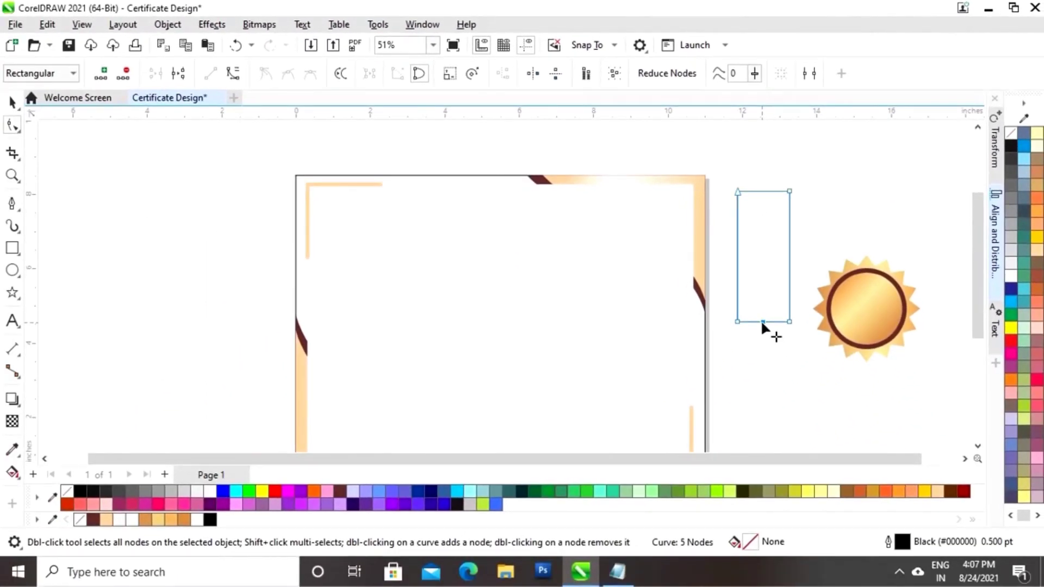
left_click_drag(762, 320, 761, 298)
left_click(12, 102)
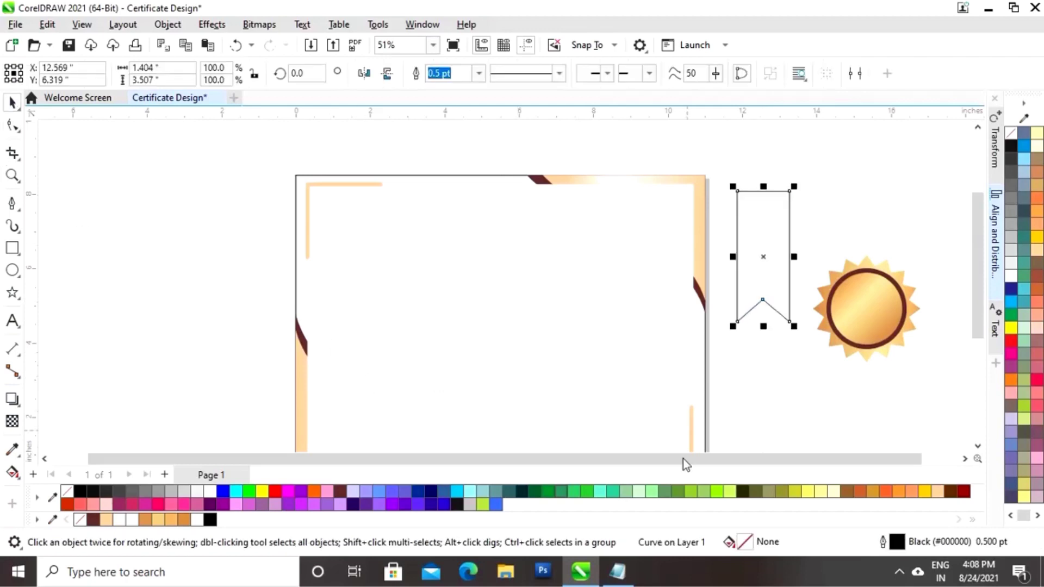
Fill the notched ribbon with dark brown from the document palette and remove its outline.
left_click(93, 520)
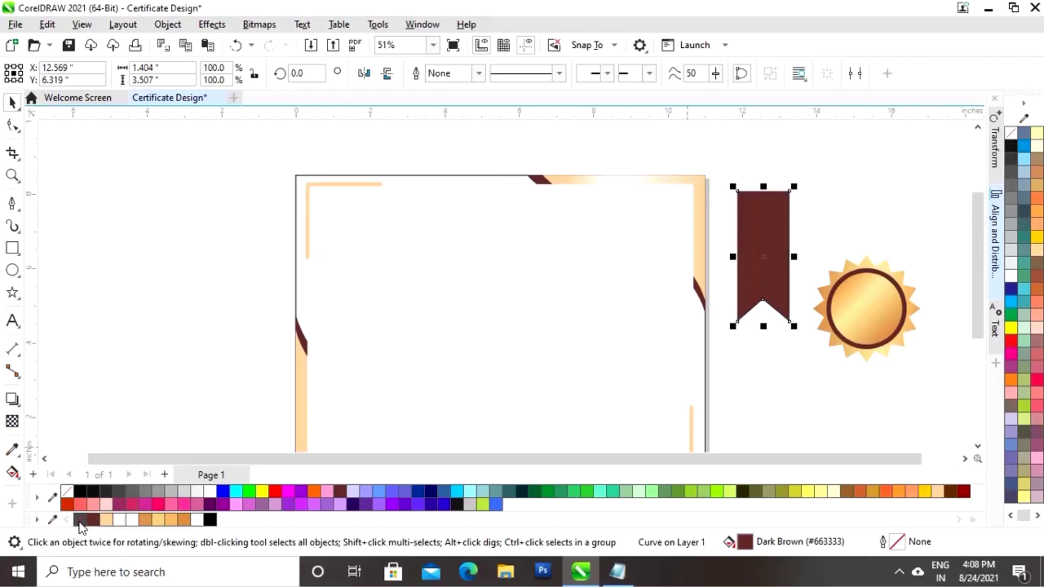
left_click(776, 384)
Move the ribbon onto the certificate's upper right area and top-align it with the peach corner decoration.
left_click_drag(768, 277, 641, 245)
left_click(779, 239)
left_click(641, 238)
left_click(579, 183, "shift")
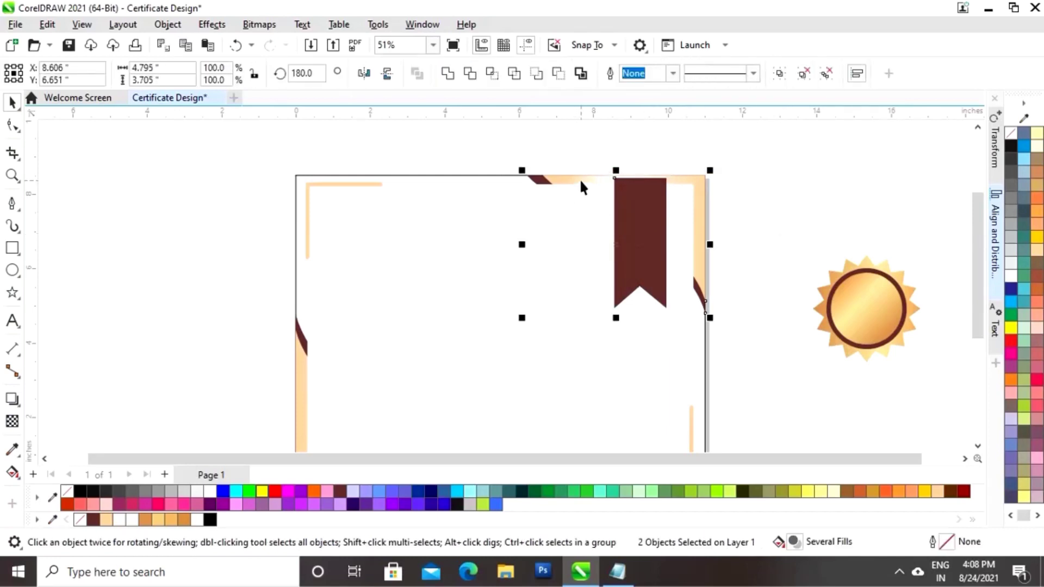
left_click(995, 234)
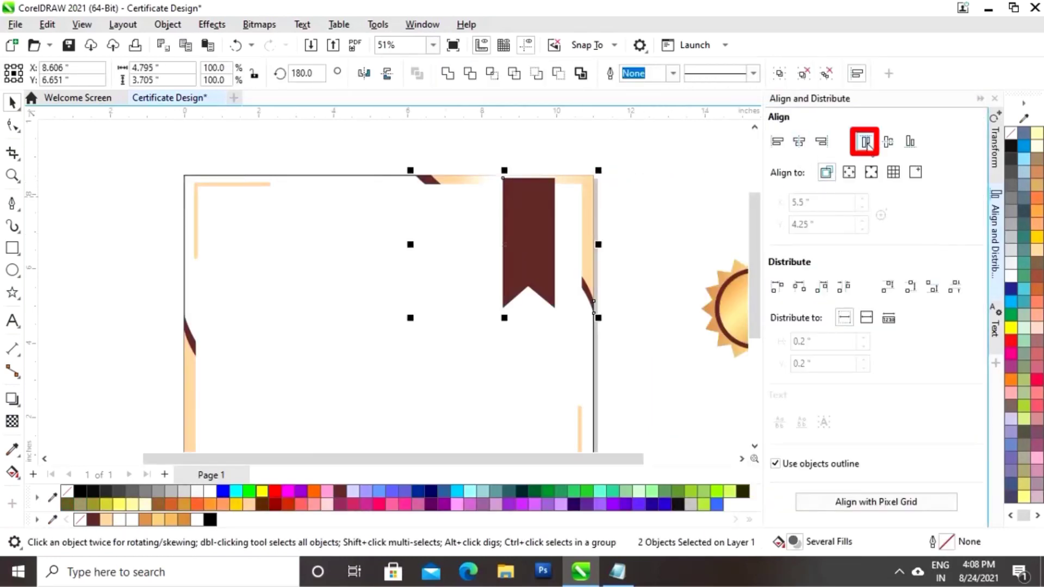
left_click(980, 98)
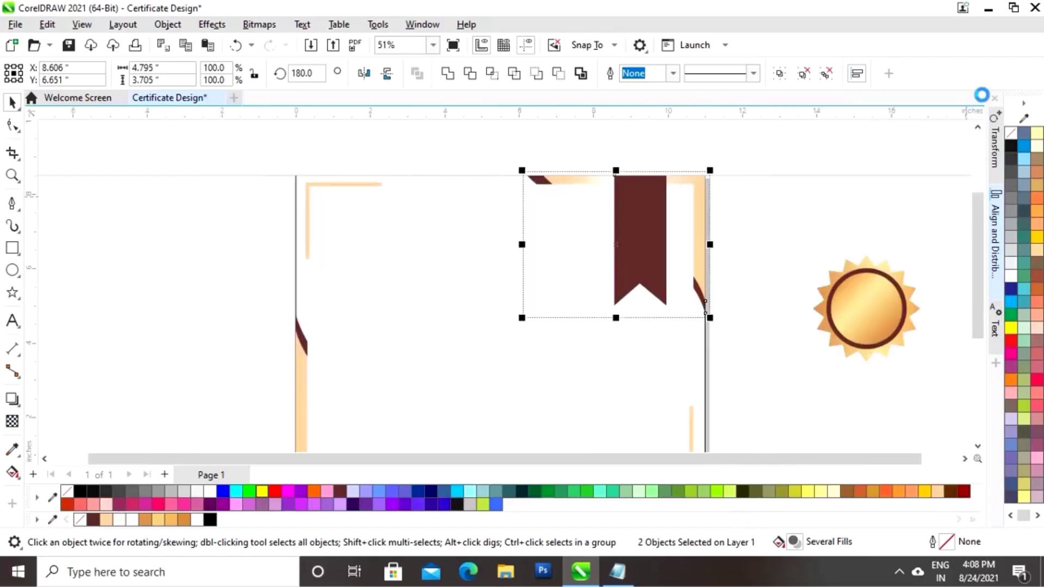
Shift the ribbon slightly to the right along the certificate's top edge.
left_click(799, 200)
left_click(655, 253)
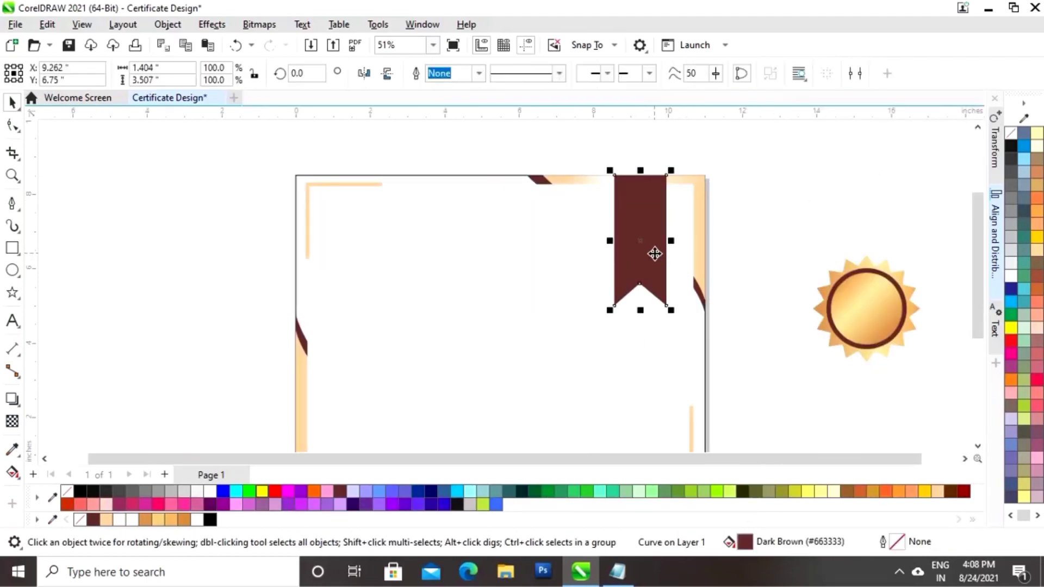
left_click_drag(655, 252, 659, 252)
Group the parts of the gold seal into one object.
left_click_drag(794, 250, 944, 400)
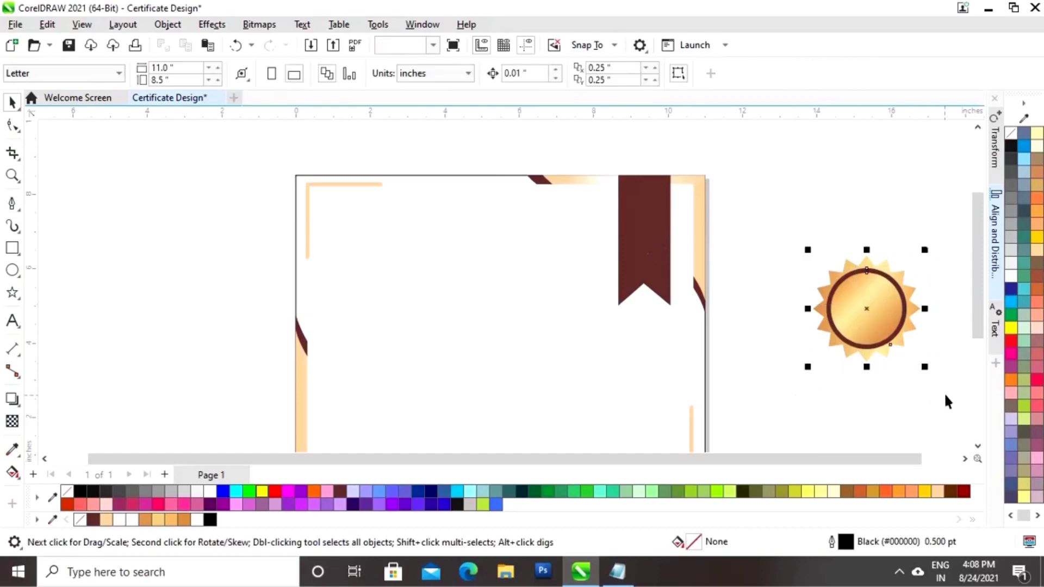
right_click(862, 316)
left_click(904, 189)
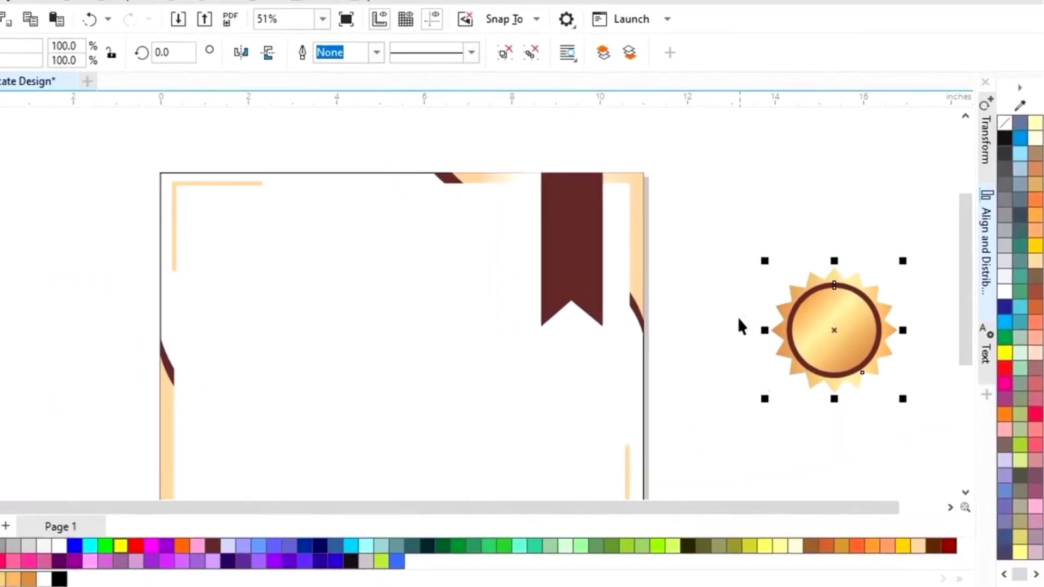
Move the gold seal onto the middle of the dark brown ribbon and scale it down to about 80%.
left_click(732, 329)
left_click(794, 357)
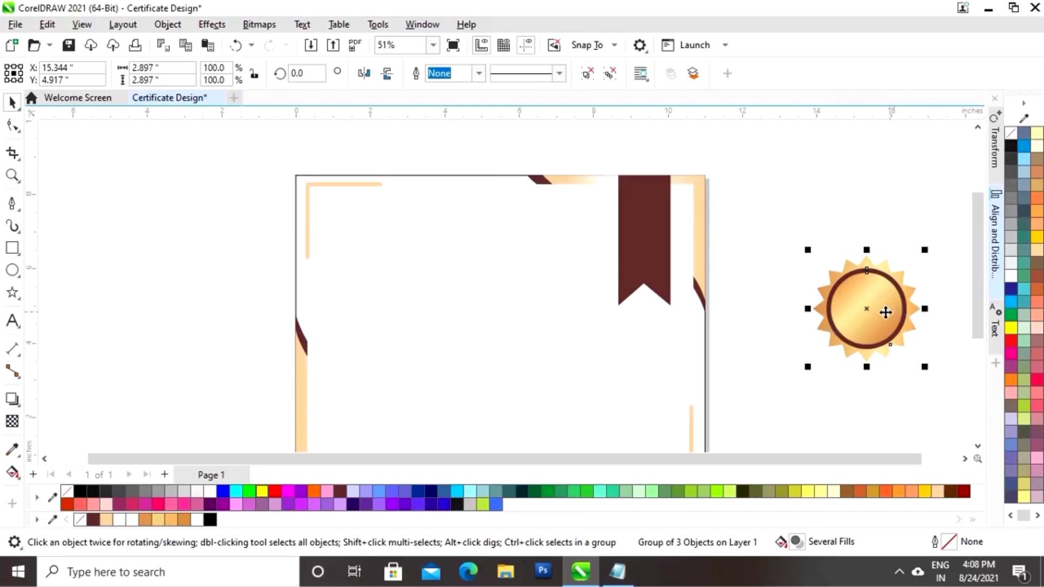
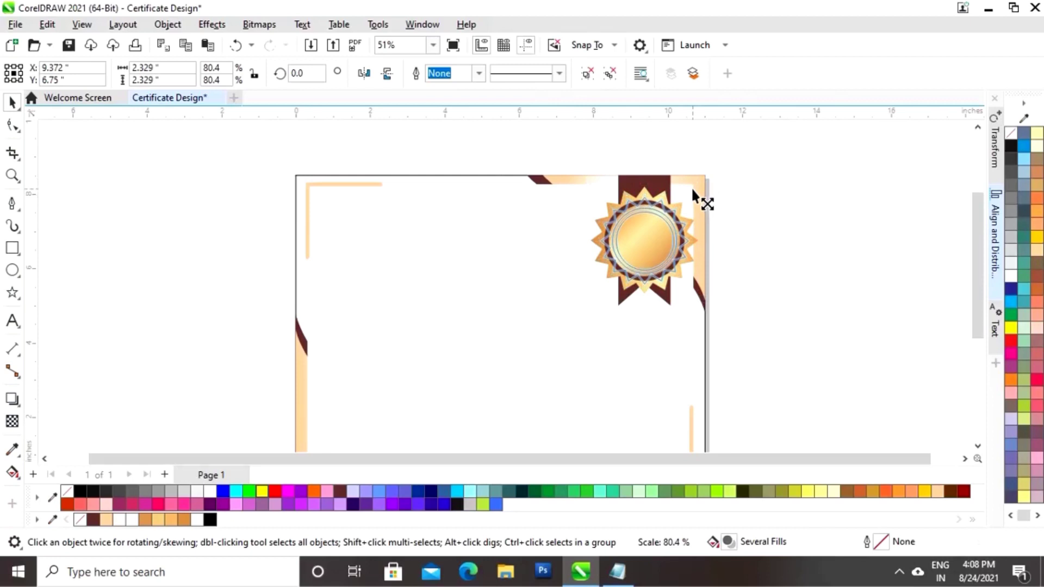
left_click(773, 200)
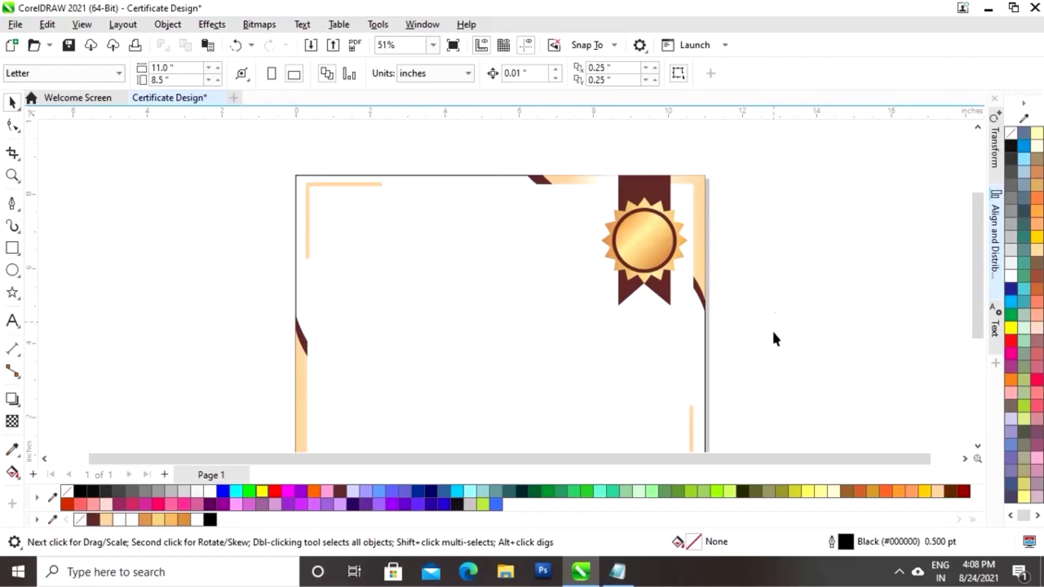
Add the title text "CERTIFICATE OF APPRECIATION" in the Arno Pro Smbd Caption font in the certificate's upper left area.
scroll(846, 464, "left", 1)
left_click_drag(982, 284, 974, 305)
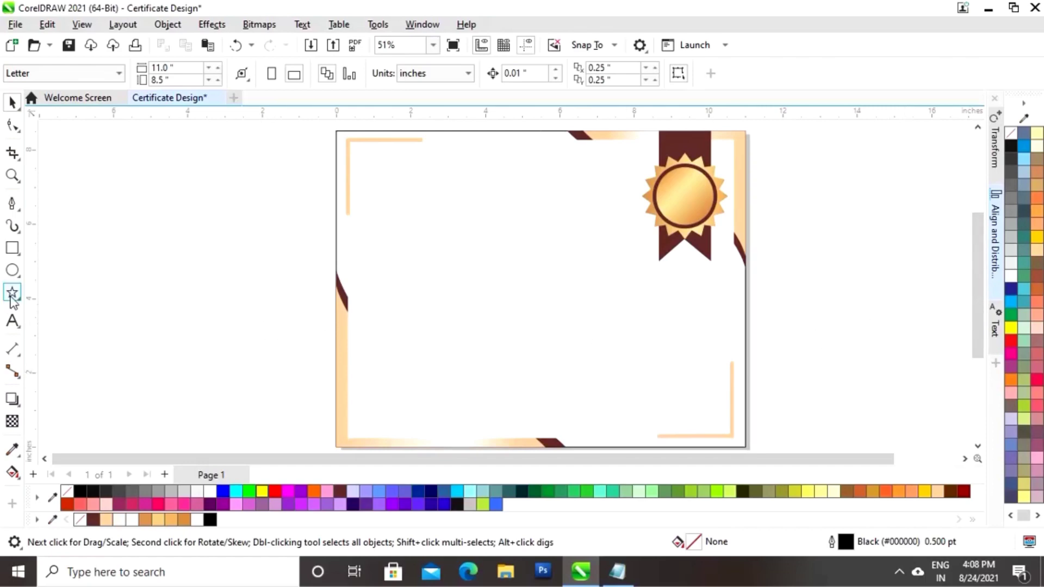
left_click(12, 321)
left_click(531, 73)
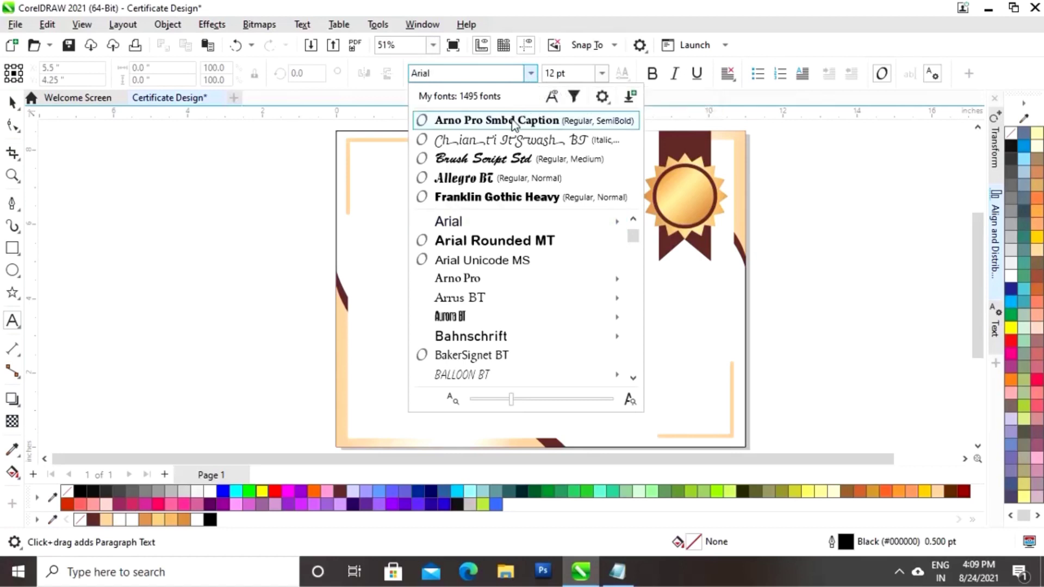
left_click(512, 140)
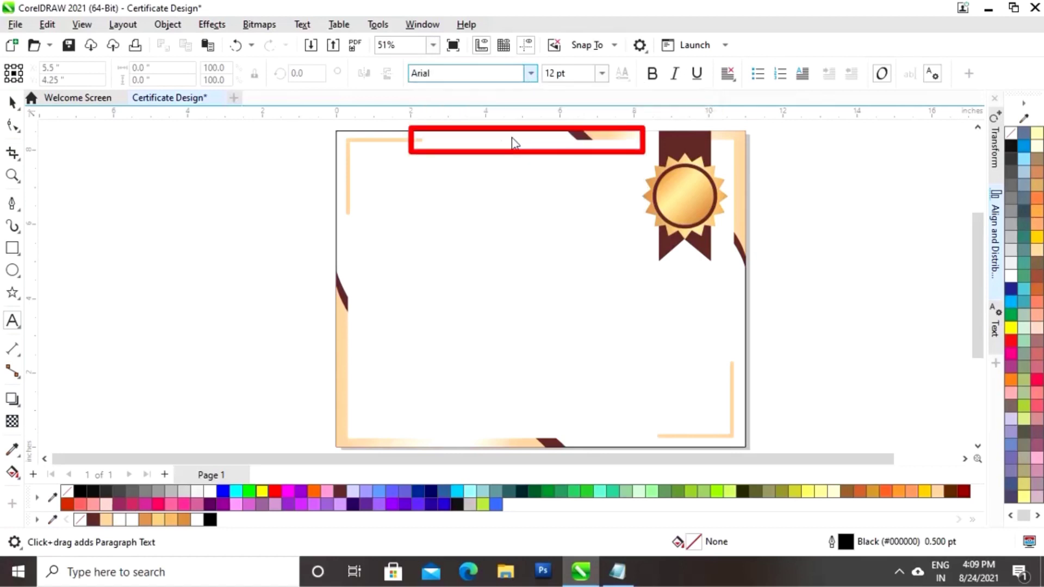
left_click(374, 185)
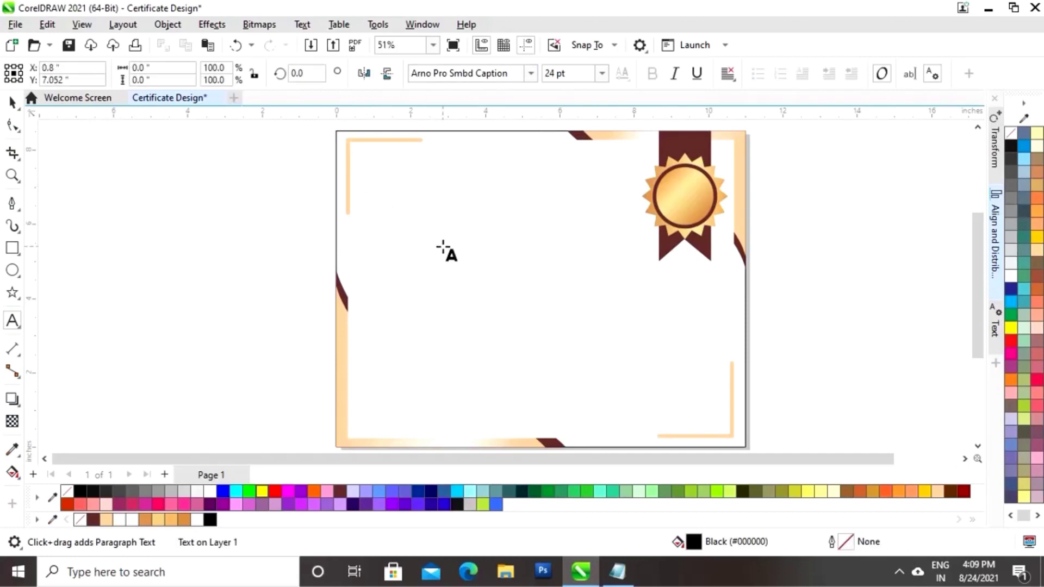
type("CERTIFICATE OF APP")
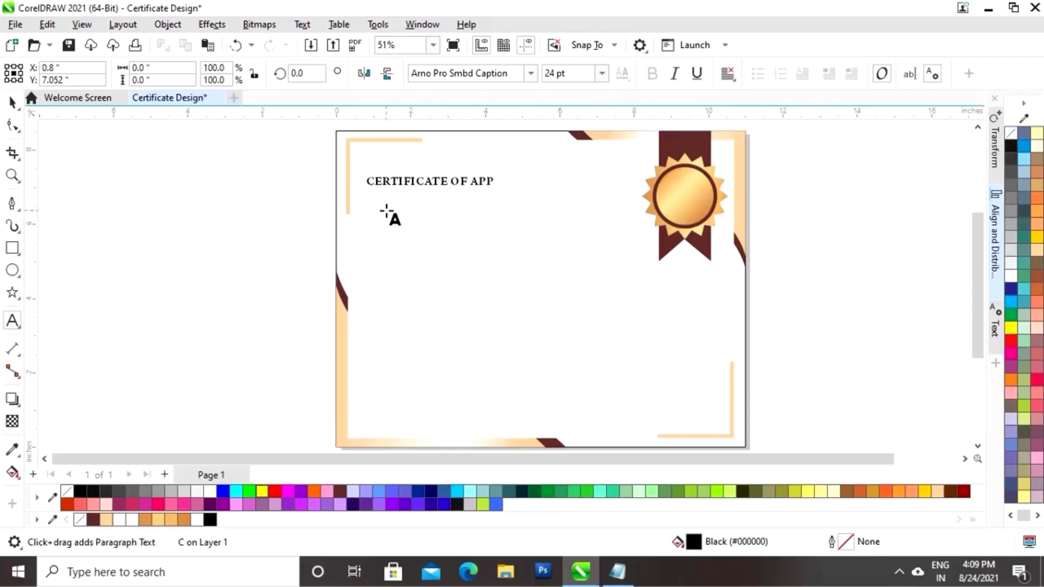
type("RECIATION")
key("ctrl+space")
Fill the title with dark brown from the document palette and set its font size to 36 pt.
left_click(95, 519)
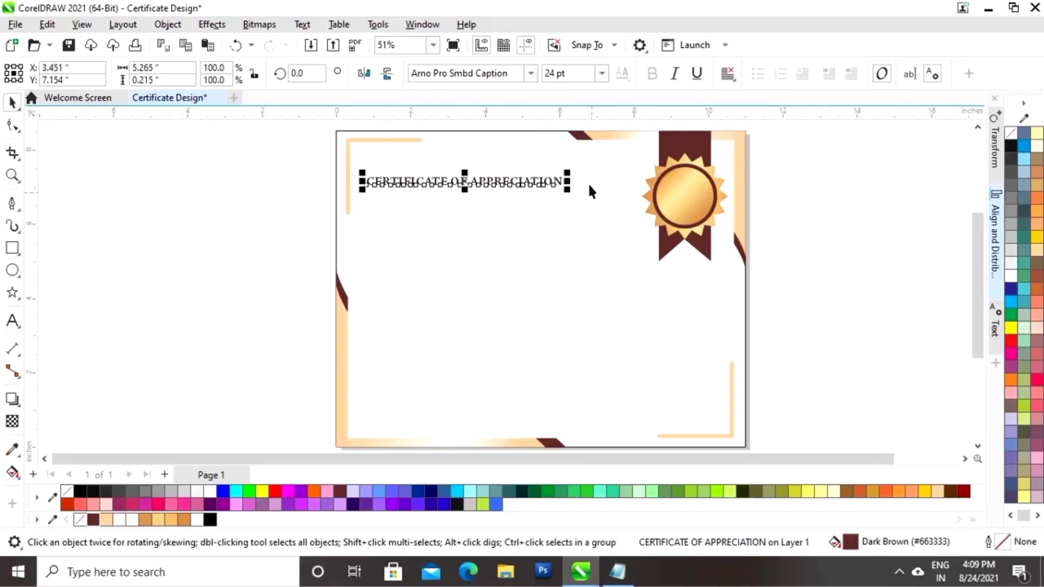
left_click(602, 73)
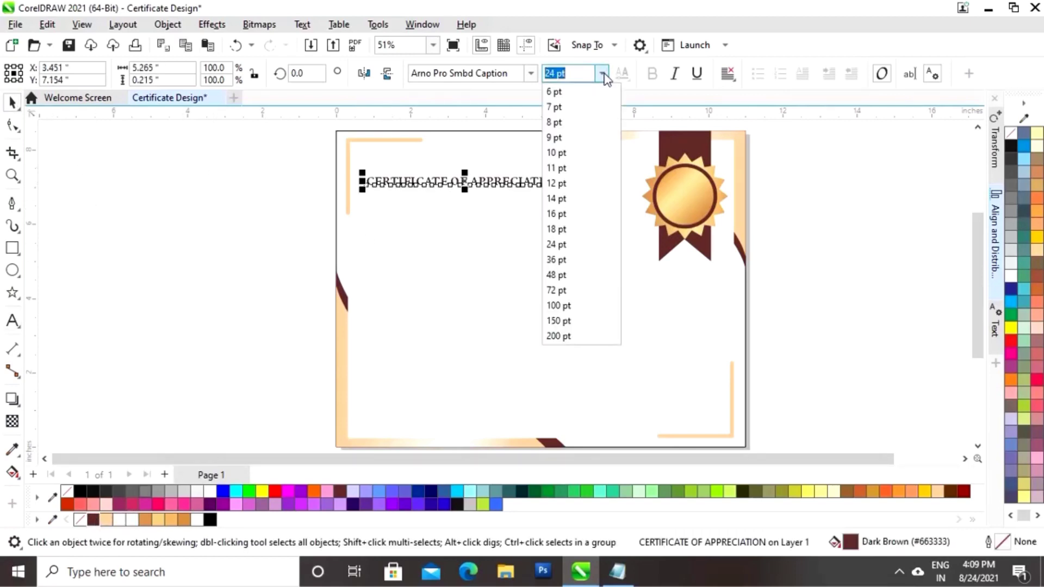
left_click(563, 260)
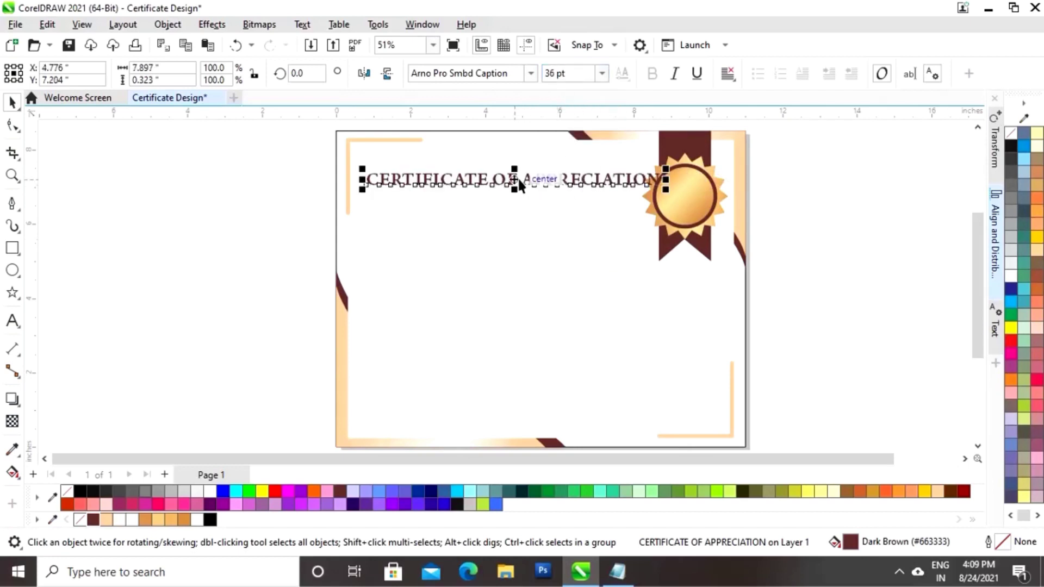
Move the title up near the certificate's top edge and scale it down to about 34 pt so it clears the seal.
left_click_drag(513, 179, 506, 161)
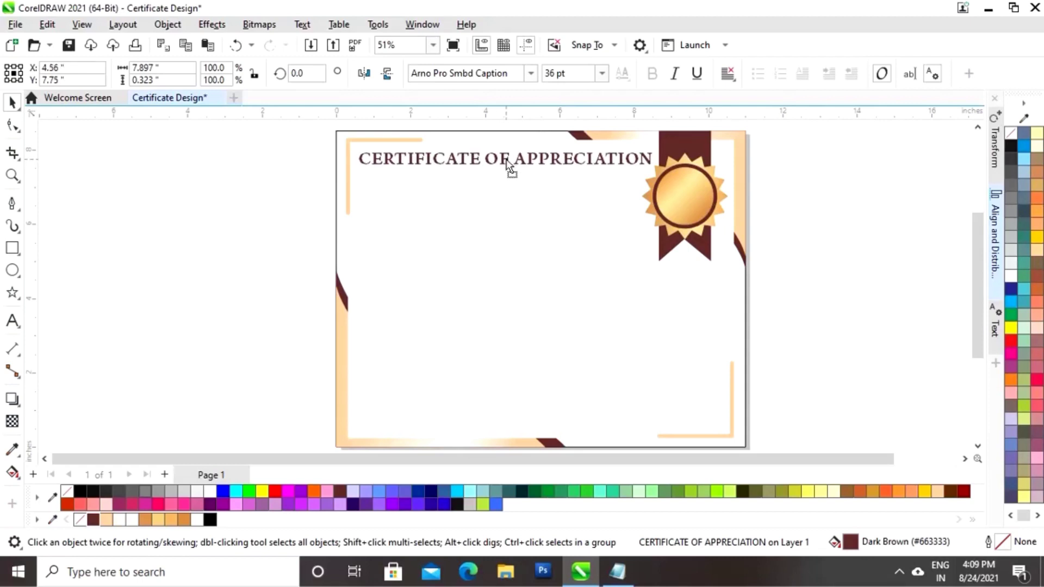
left_click(139, 214)
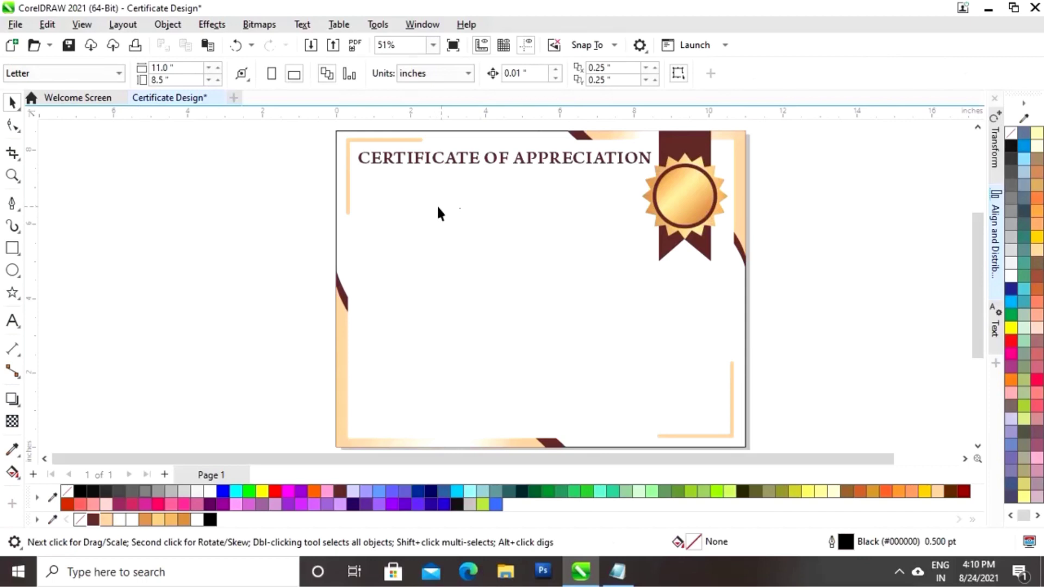
left_click(483, 156)
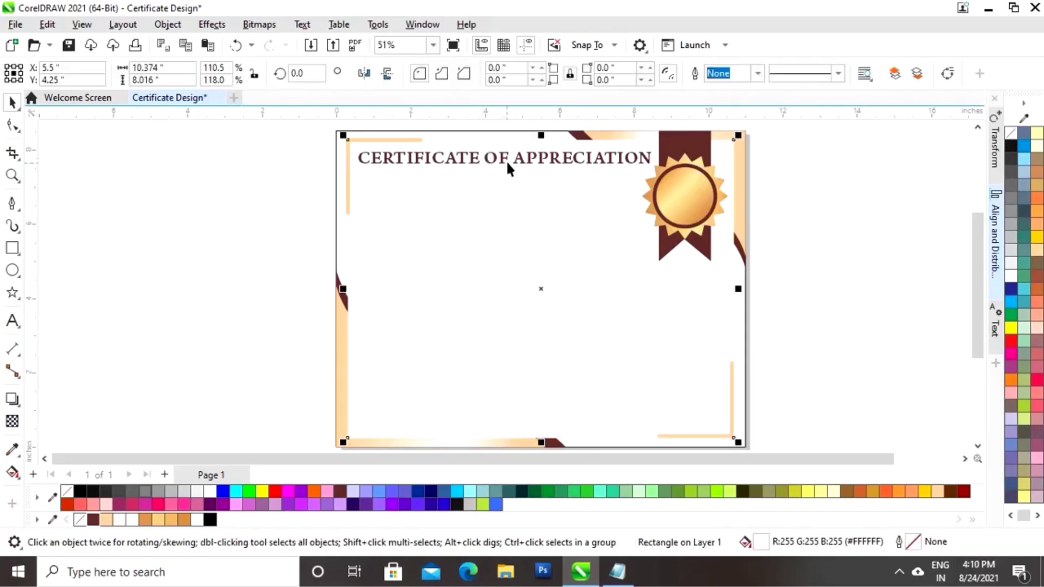
left_click(506, 163)
left_click_drag(660, 148, 656, 149)
left_click(62, 263)
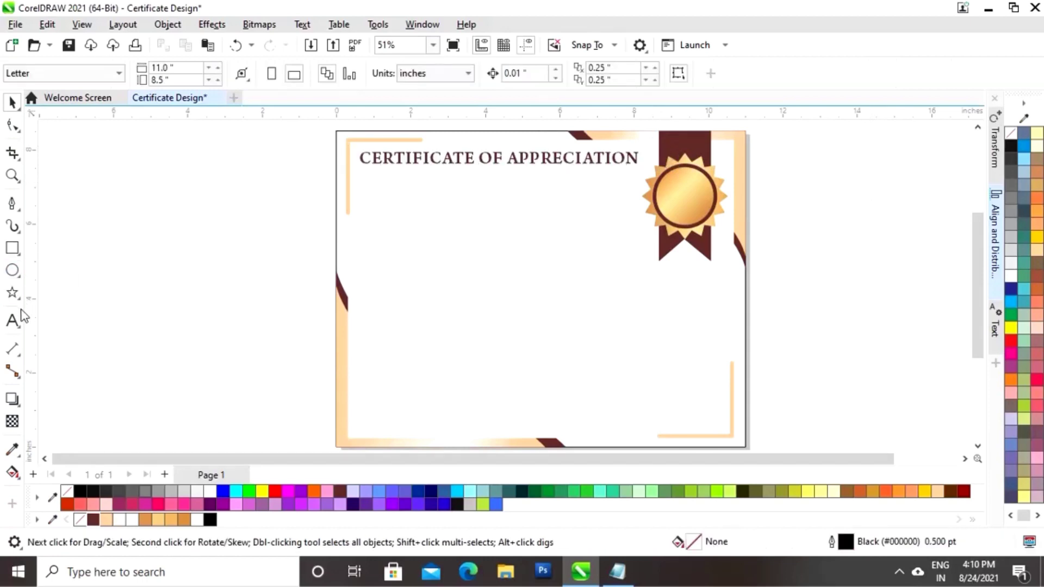
Add the text line "THIS CERTIFICATE IS PROUDLY PRESENTED TO" below the title and fill it with dark brown.
left_click(13, 325)
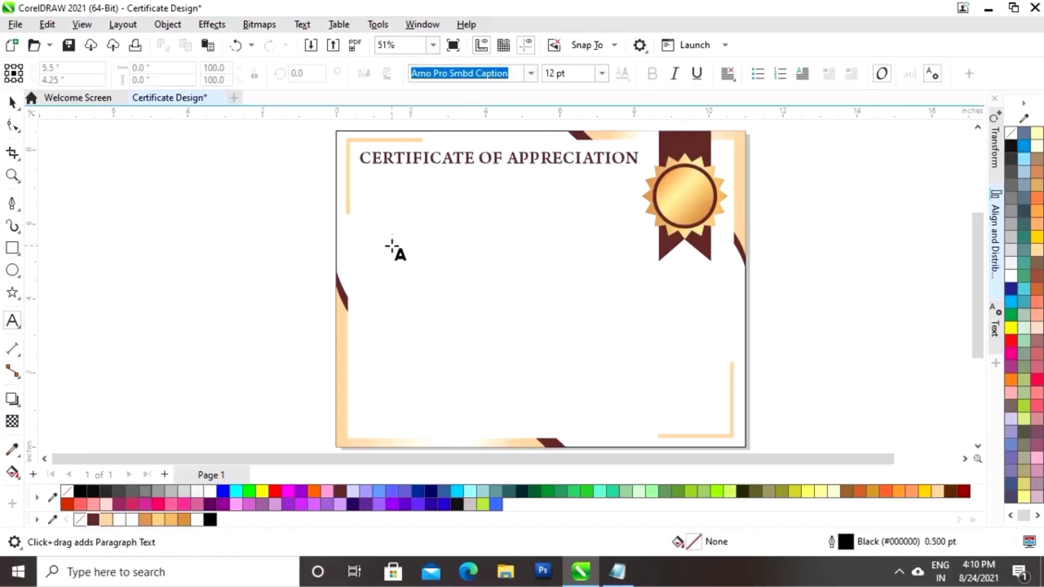
left_click(382, 218)
type("THIS CERTIFICATE")
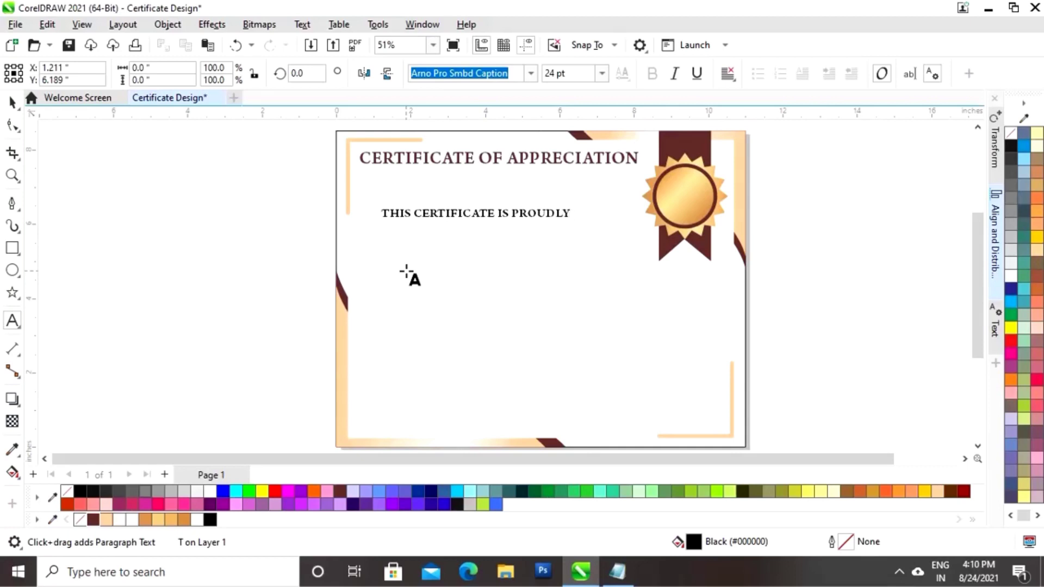
type("IS PROUDLY PRESENTED TO")
key("ctrl+space")
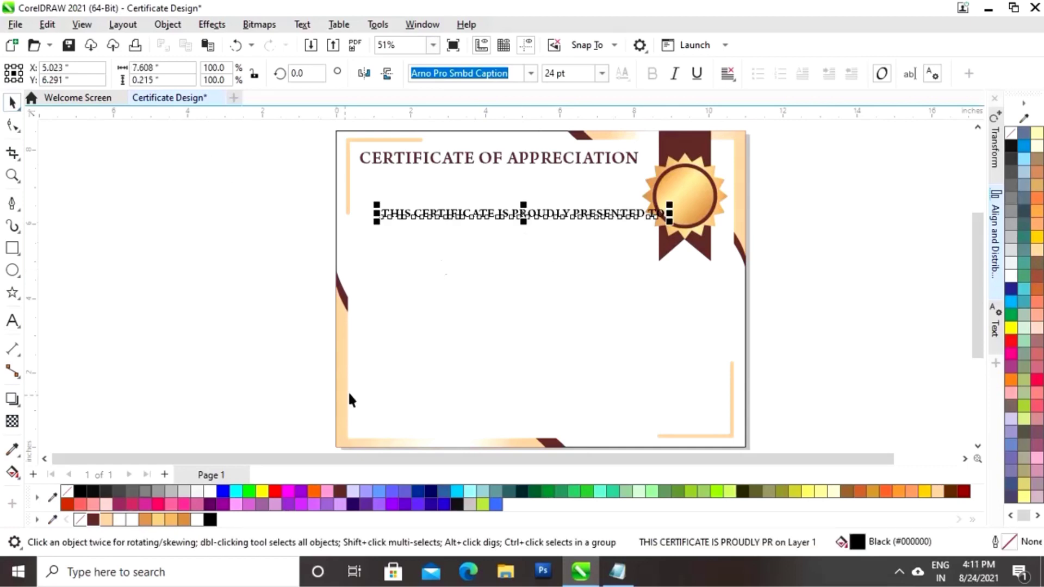
left_click(94, 519)
Move the presentation line closer beneath the title and scale it down to about 20 pt.
left_click_drag(523, 217, 501, 208)
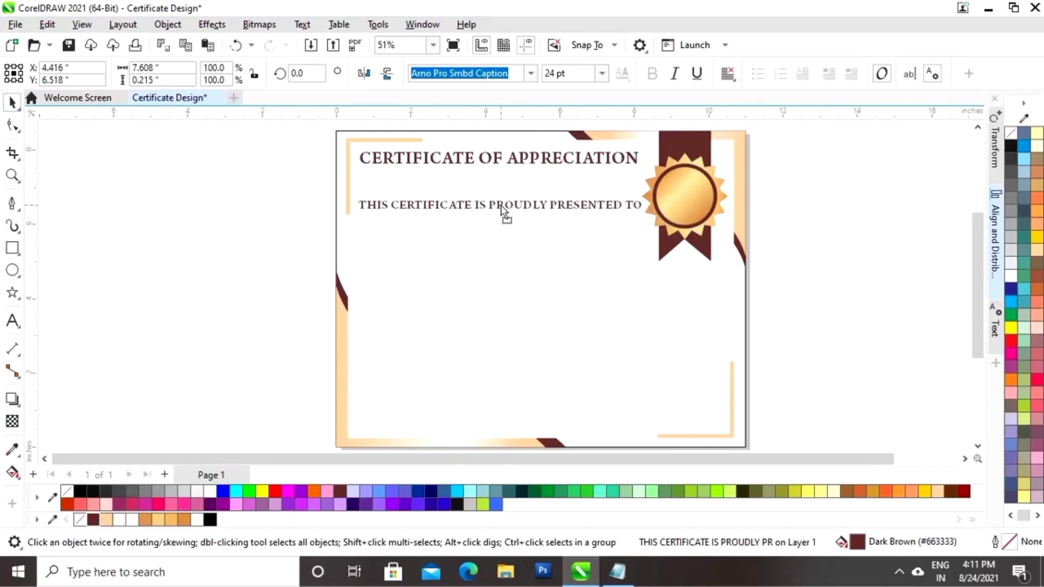
left_click_drag(647, 199, 639, 201)
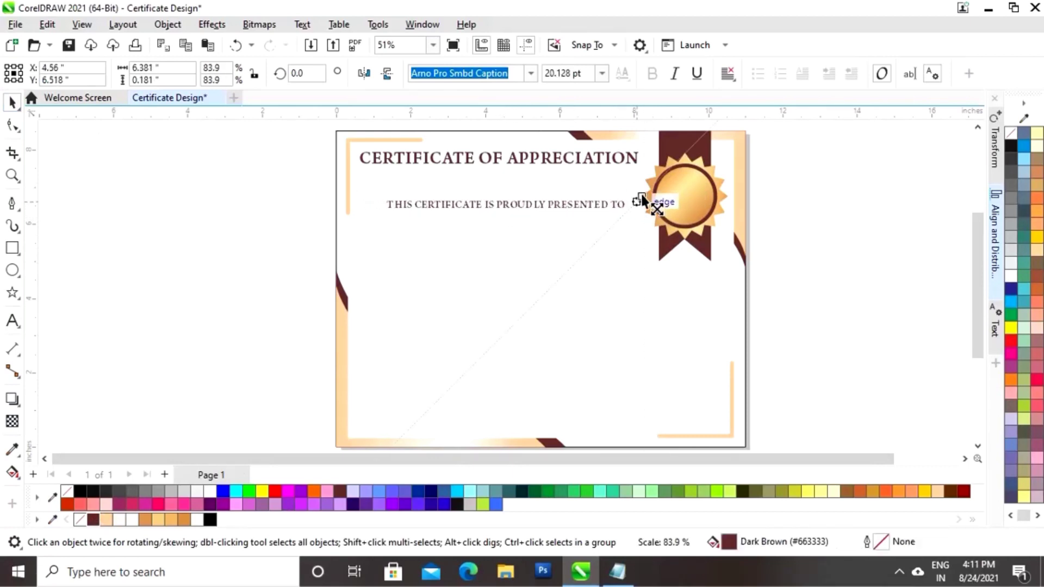
left_click(814, 209)
Align the presentation line's horizontal centre with the title's centre.
left_click_drag(524, 207, 509, 203)
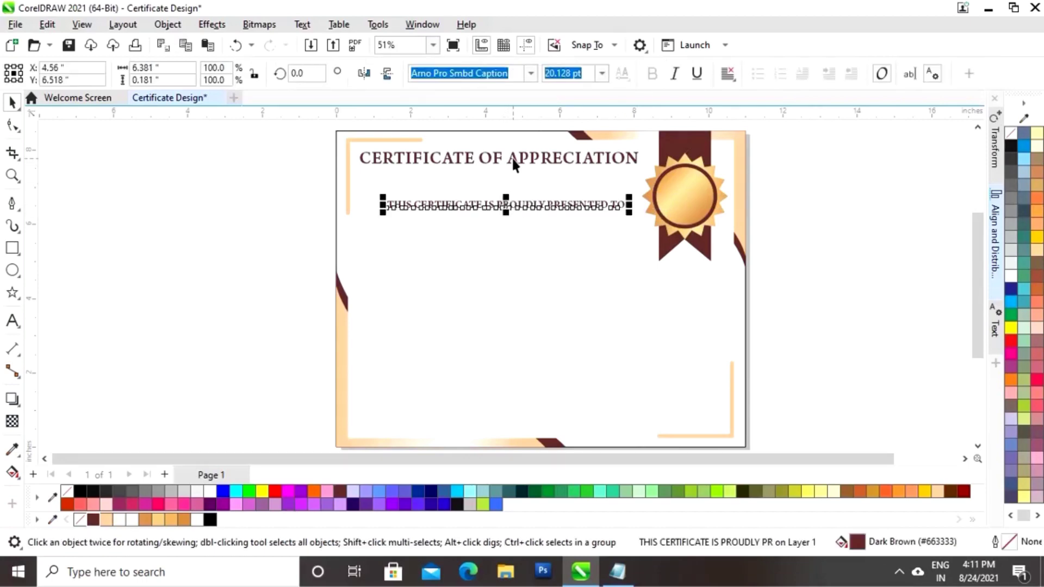
left_click(512, 163, "shift")
left_click(995, 234)
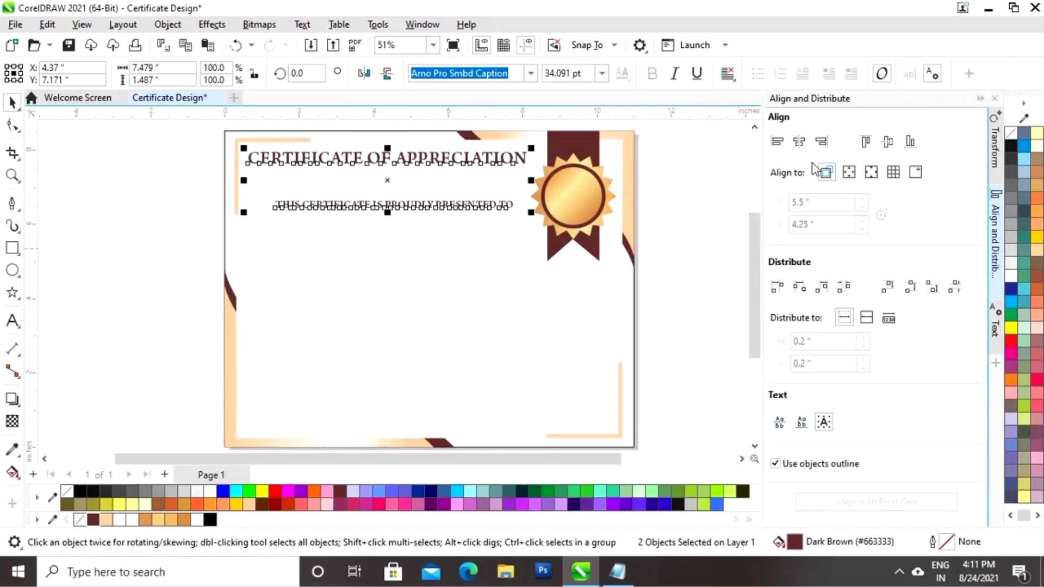
left_click(799, 141)
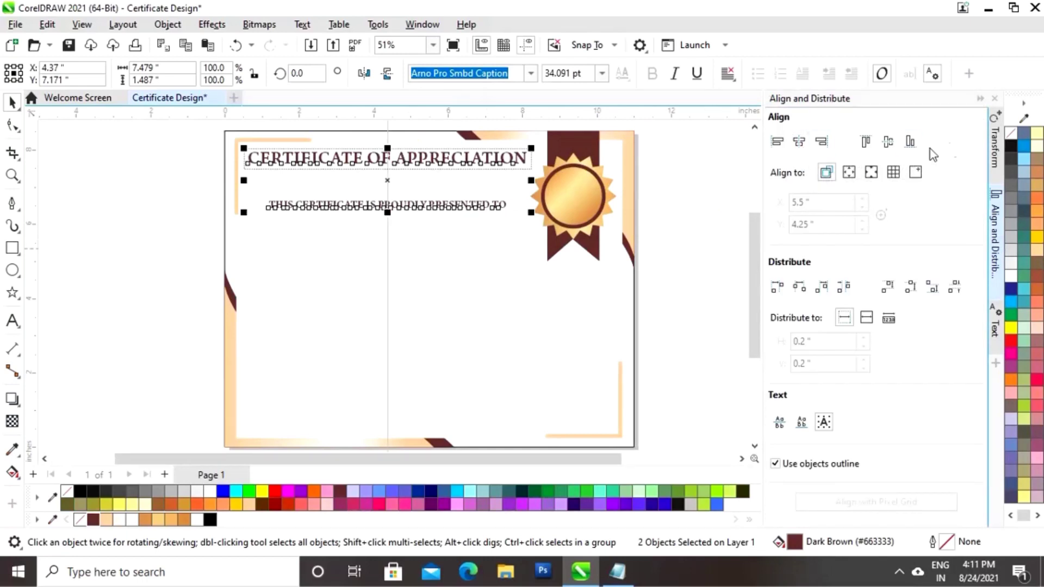
left_click(980, 98)
left_click(605, 286)
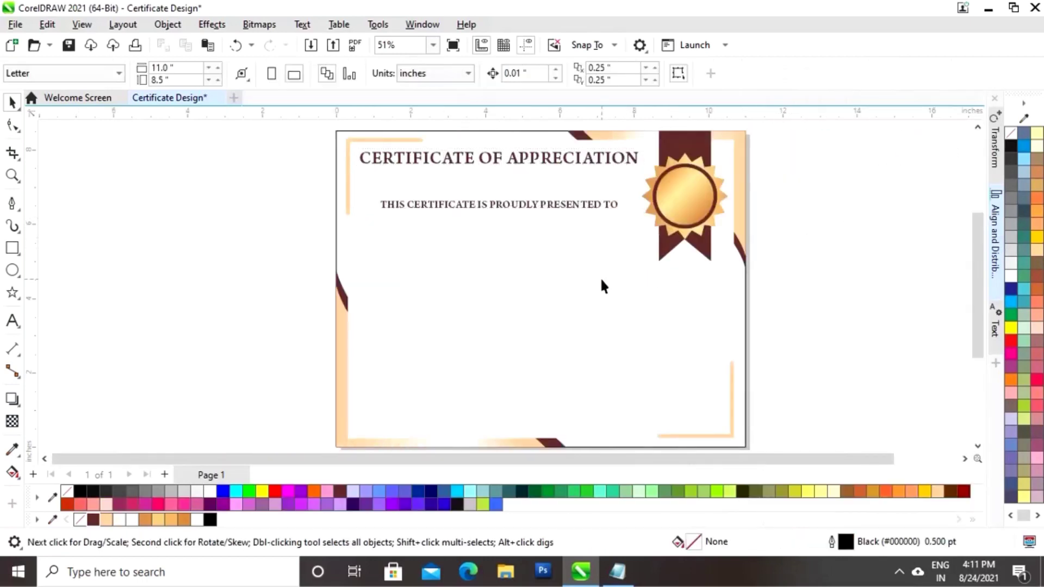
Nudge the presentation line slightly upward toward the title.
left_click(484, 205)
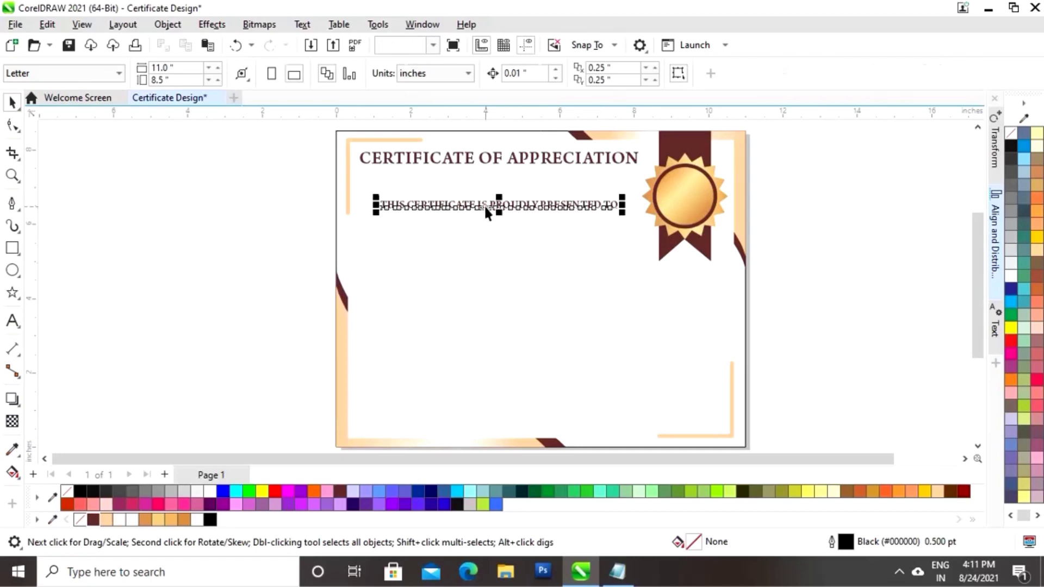
key("Up")
key("Up")
key("Up")
key("Up")
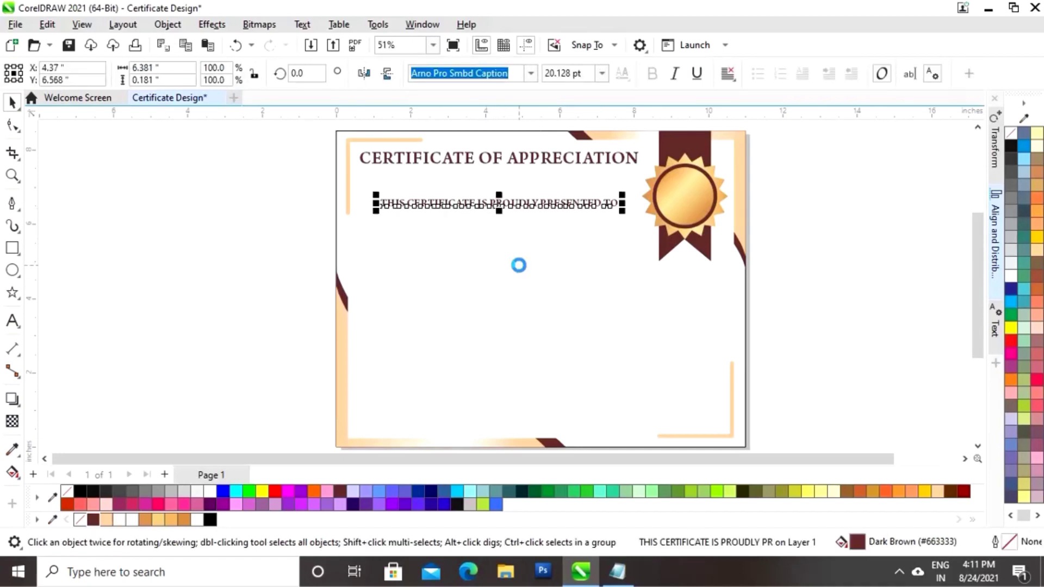
left_click(249, 340)
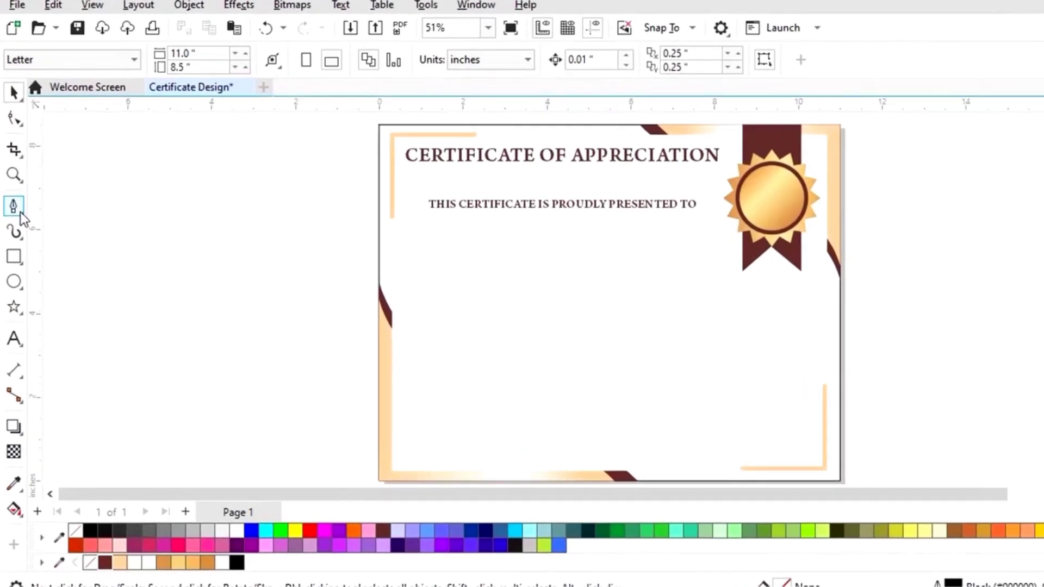
Draw a straight horizontal line about 7.25 inches long beneath the presentation text with the Bézier tool.
left_click(17, 205)
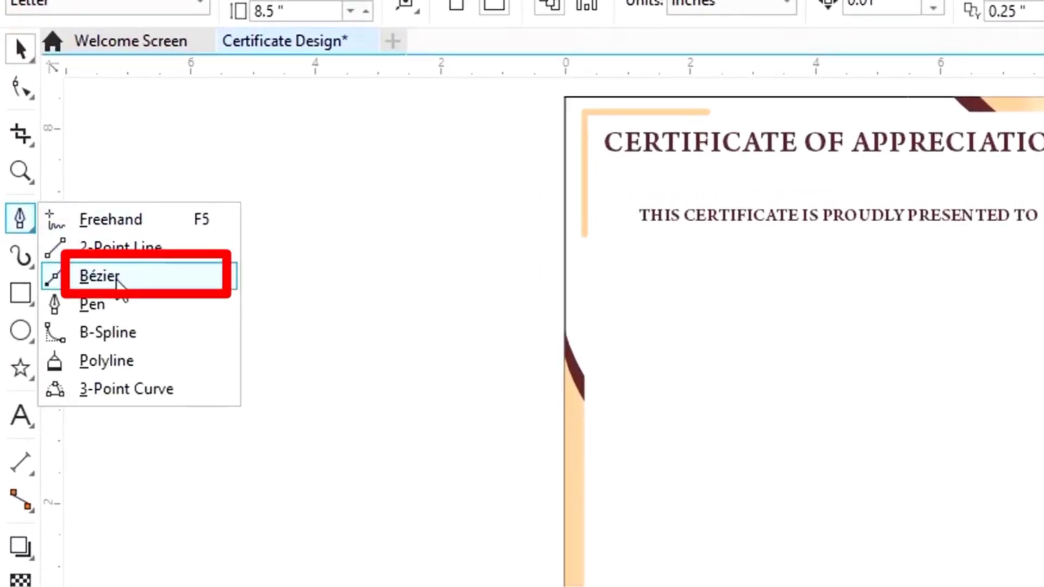
left_click(98, 276)
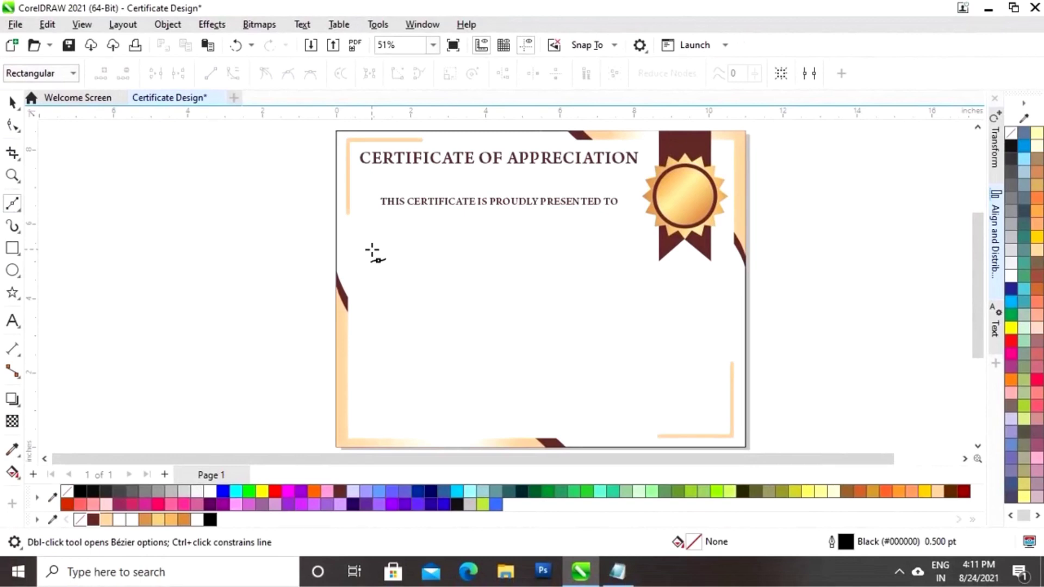
left_click(368, 252)
left_click(639, 253)
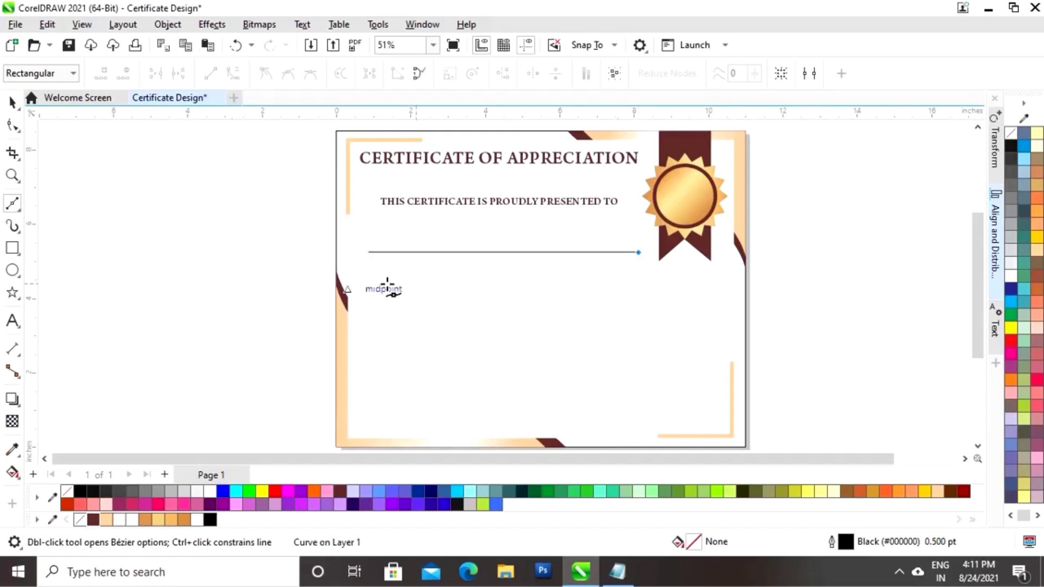
Set the horizontal line's outline color to dark brown from the document palette.
left_click(12, 103)
left_click(120, 204)
left_click(504, 252)
left_click(504, 252)
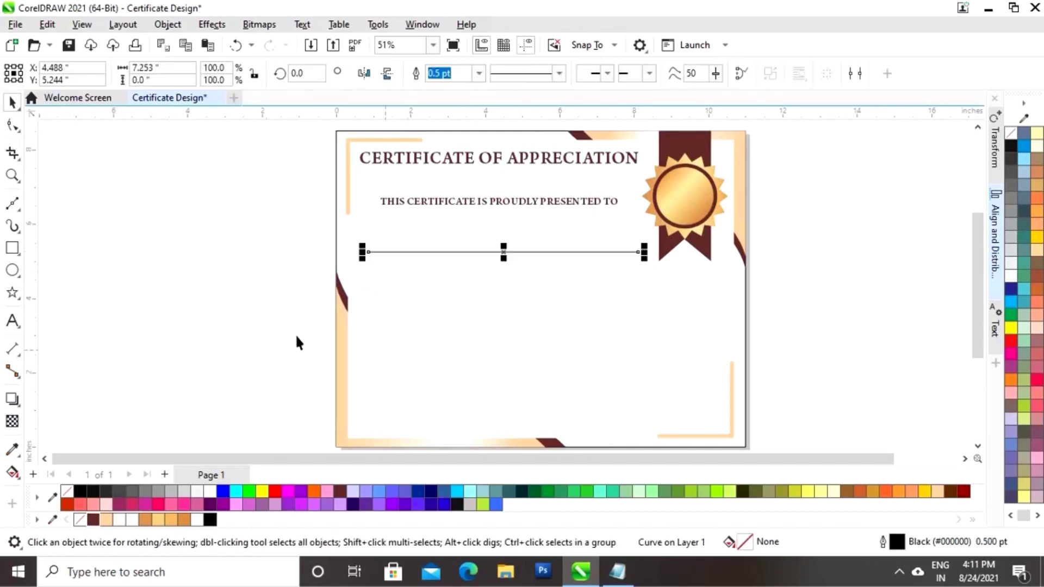
right_click(93, 520)
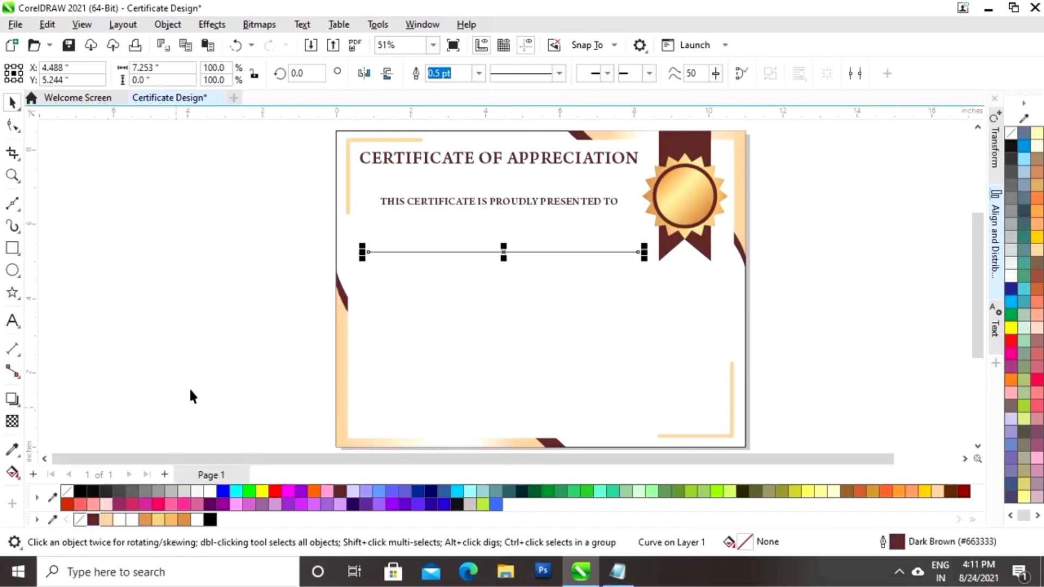
left_click(239, 377)
Add the artistic text NAME SURNAME above the horizontal line in Chianti ItSwash BT and enlarge it to about 6.8 inches wide.
left_click(12, 321)
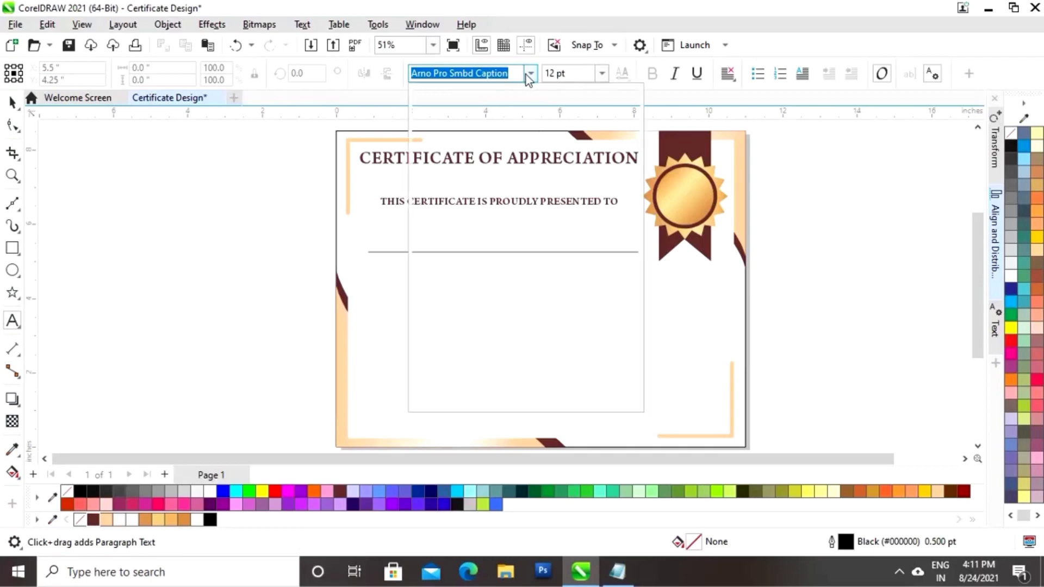
left_click(528, 74)
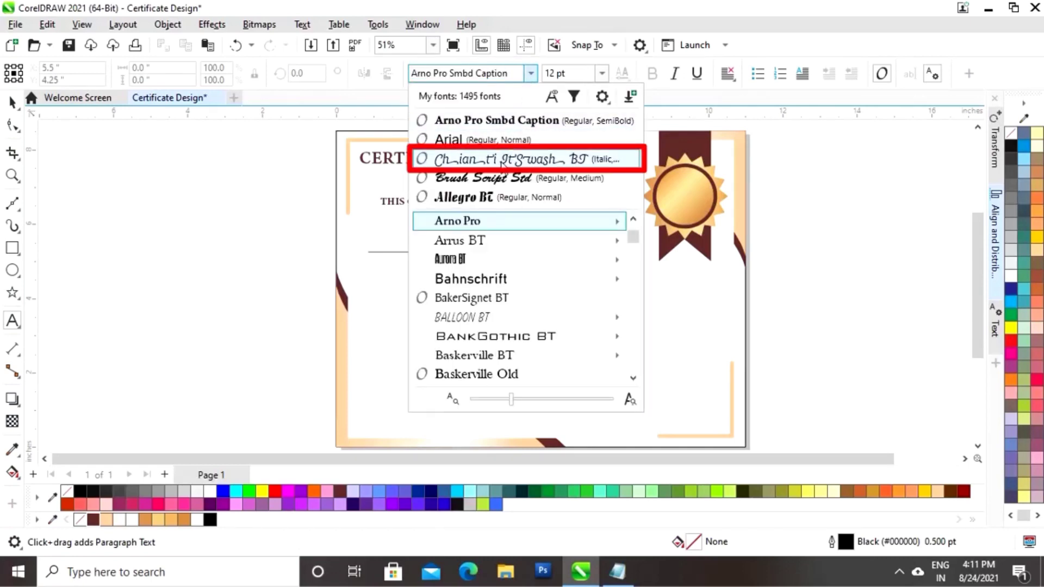
left_click(503, 160)
left_click(375, 246)
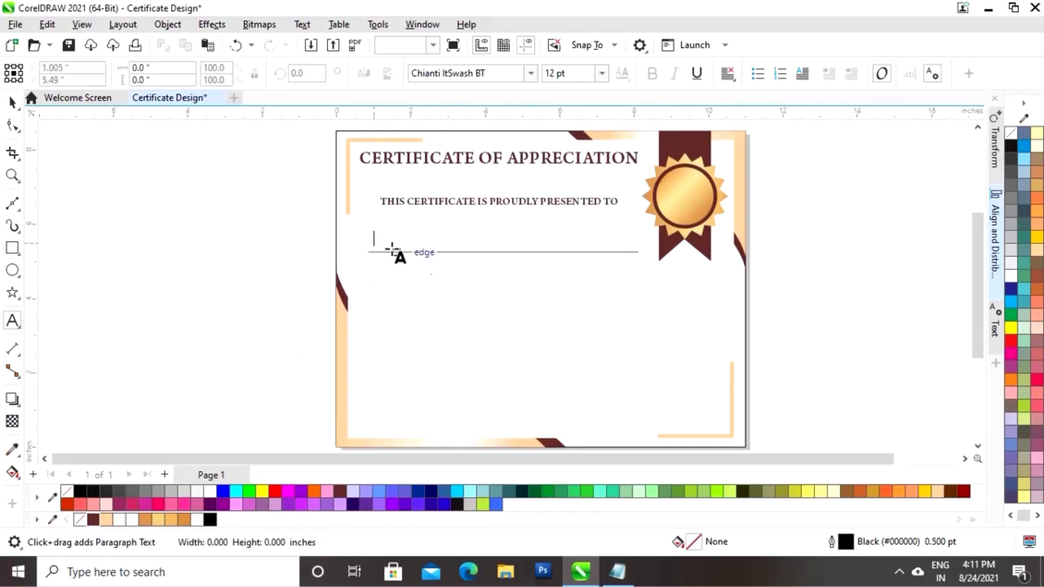
type("NAME")
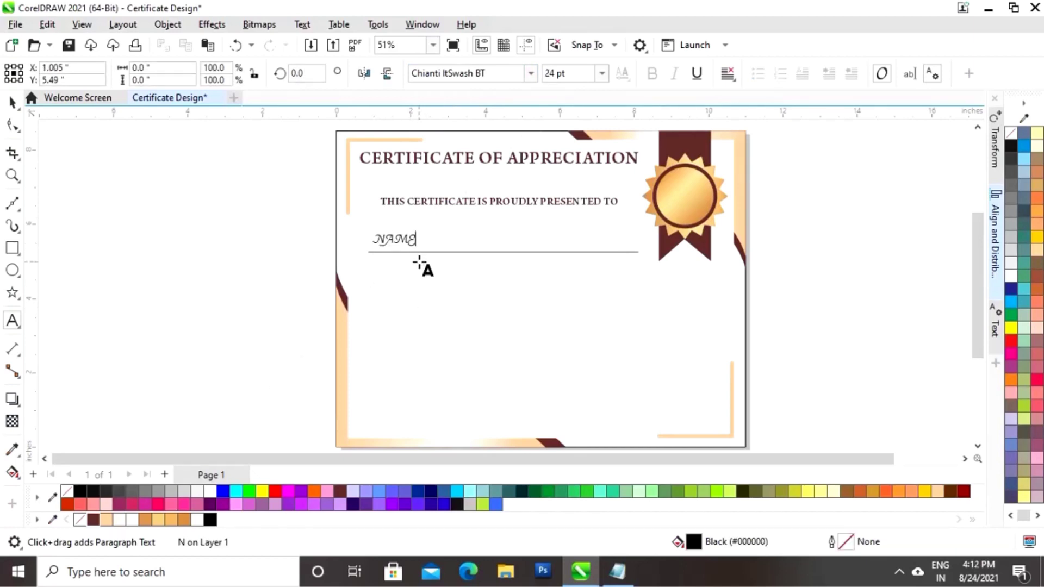
type(" SURNAME")
key("ctrl+space")
left_click_drag(492, 228, 628, 202)
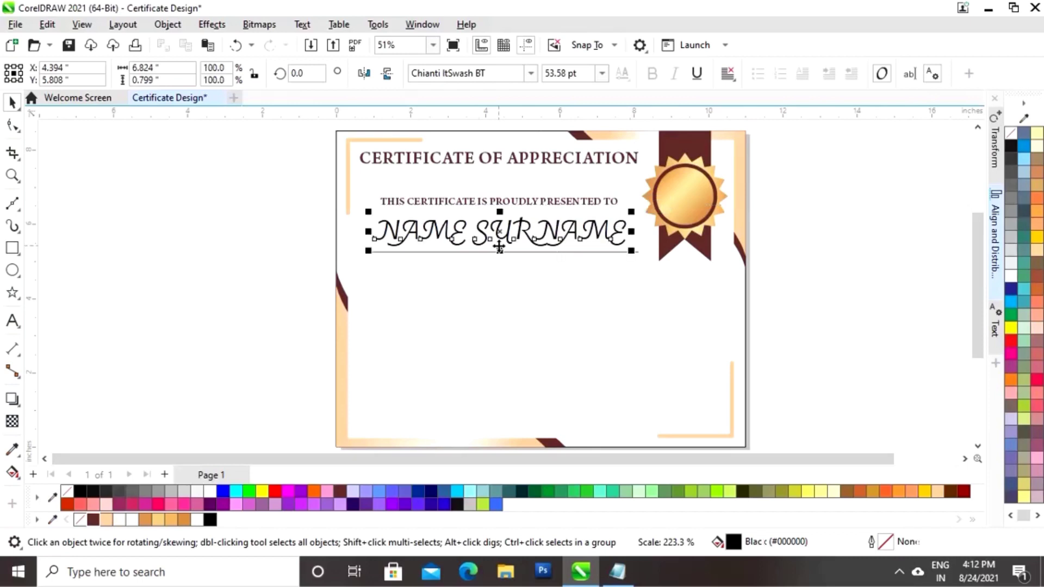
Widen the gap between the words NAME and SURNAME with an extra space.
left_click(471, 238)
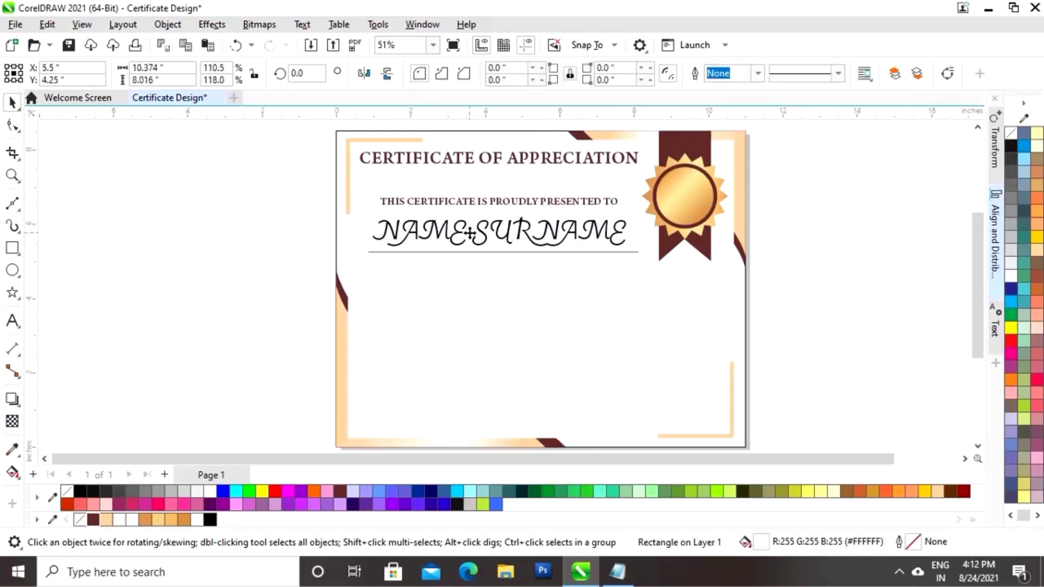
left_click(275, 239)
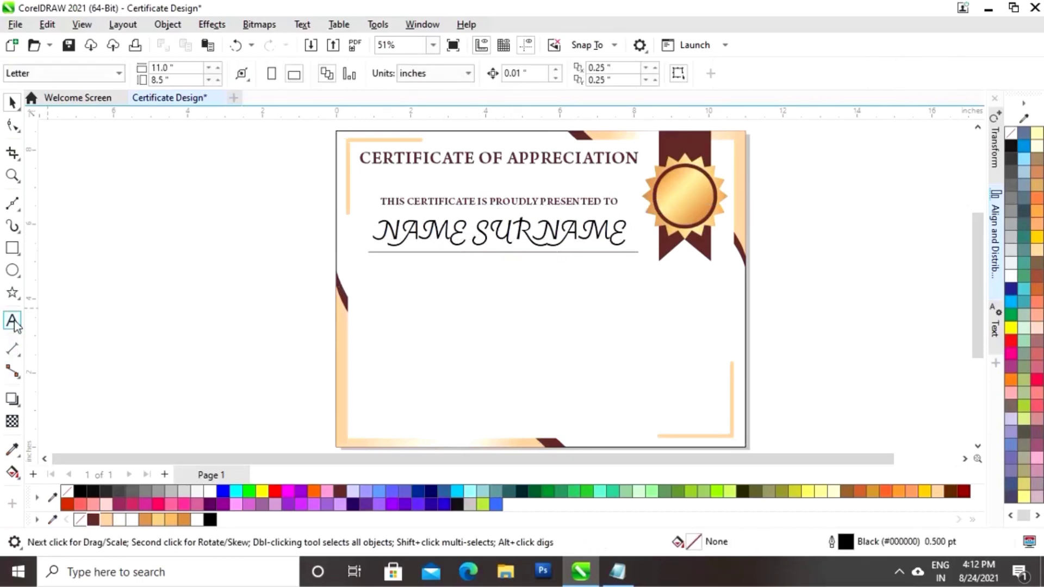
left_click(12, 321)
left_click(485, 262)
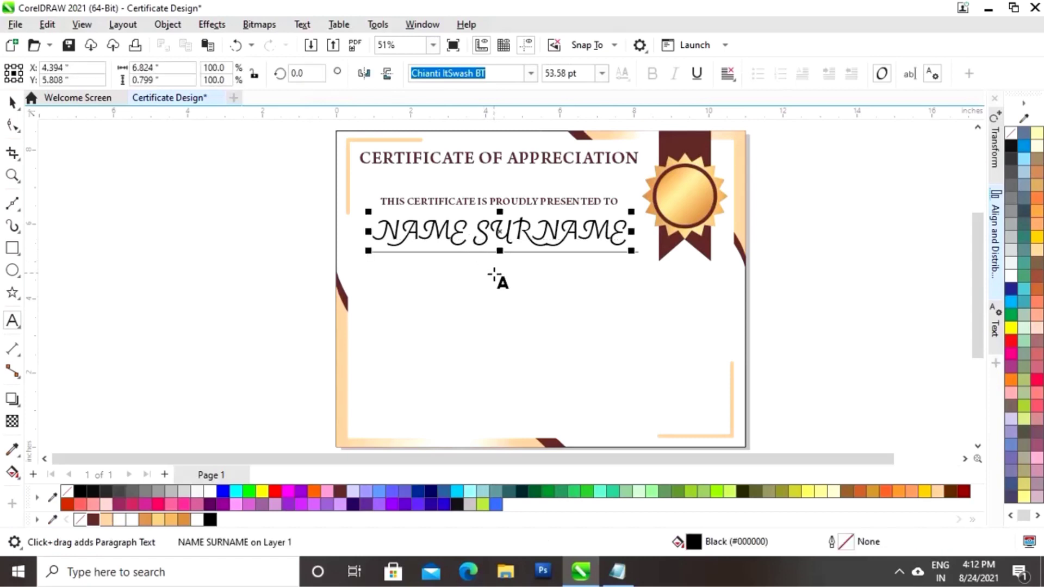
left_click(14, 104)
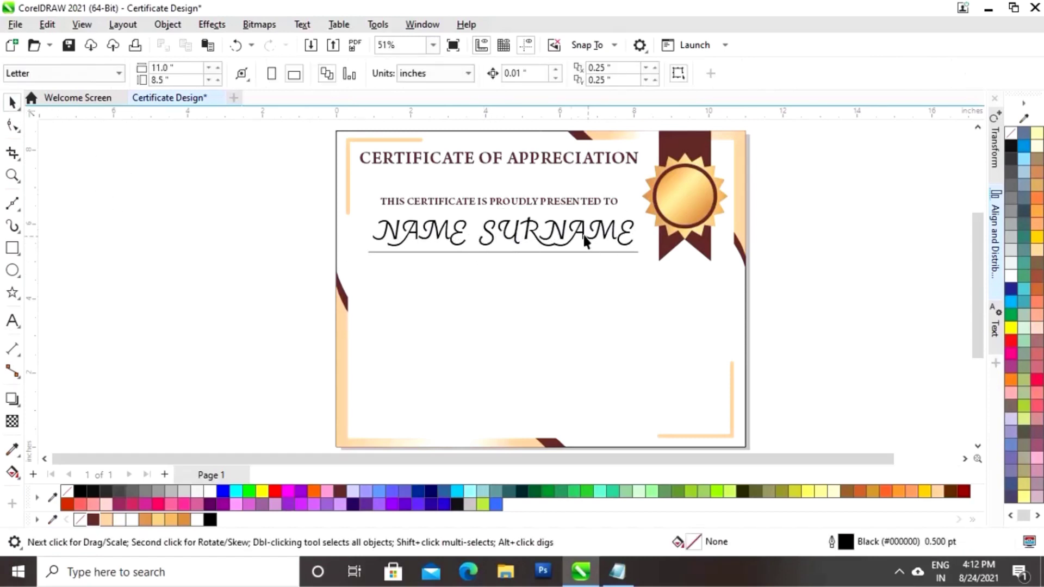
Nudge the NAME SURNAME text slightly left and down, and fill it with dark brown from the document palette.
left_click(564, 243)
key("Left")
key("Left")
key("Left")
key("Left")
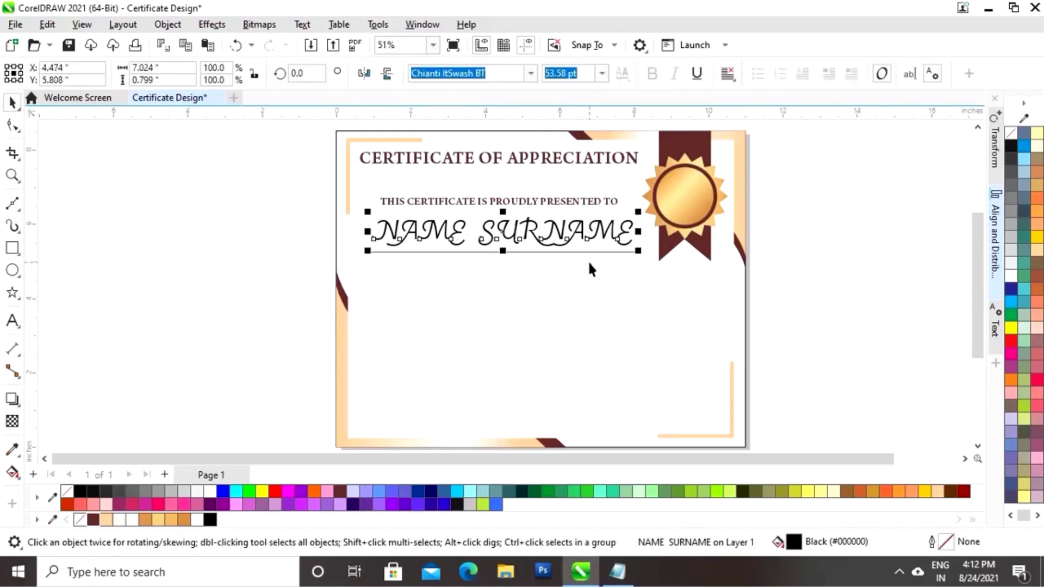
key("Down")
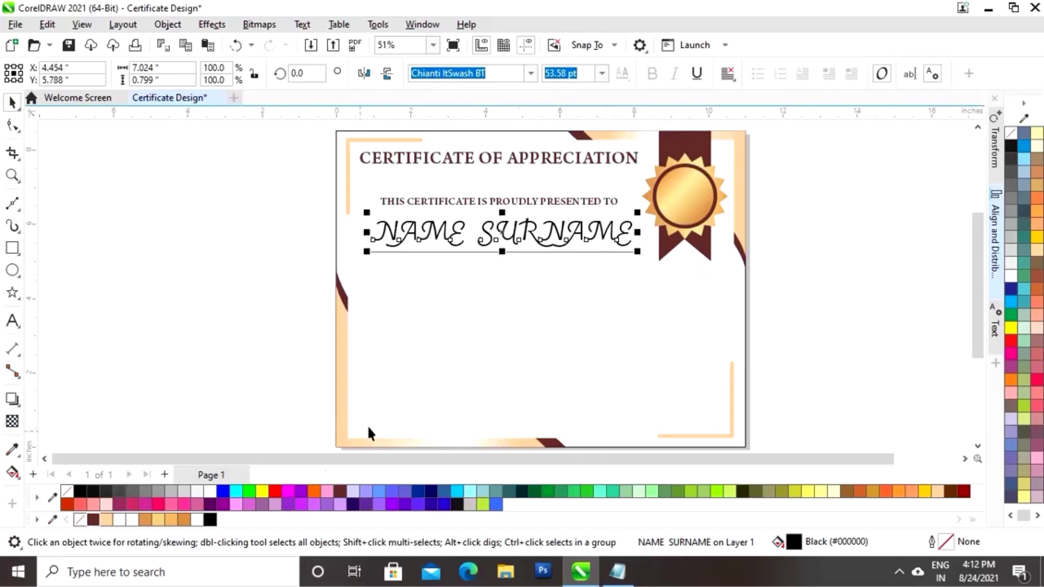
left_click(93, 520)
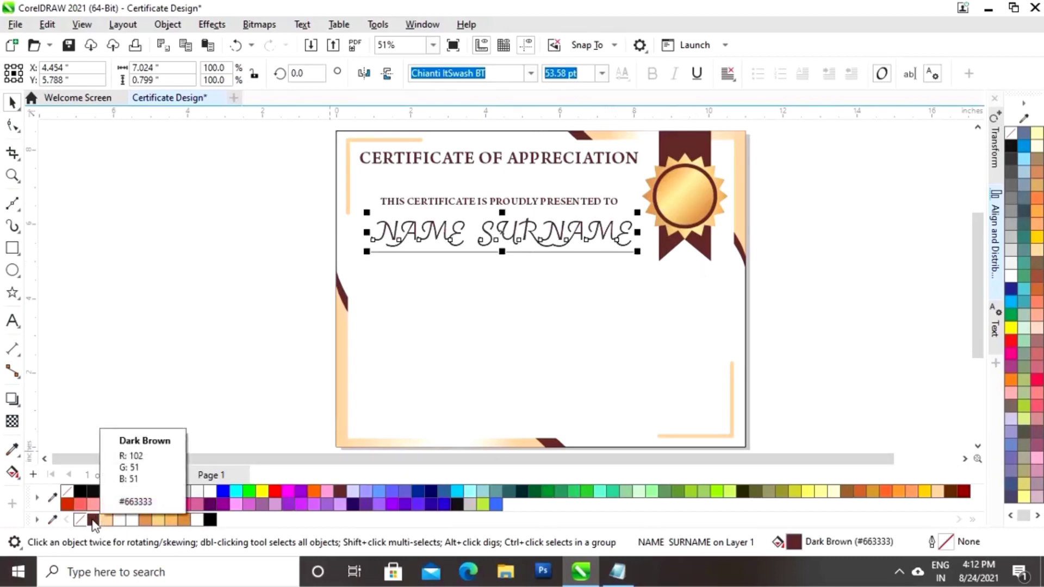
left_click(479, 296)
Align the presentation line, the NAME SURNAME text and the horizontal line by their horizontal centres.
scroll(496, 251, "up", 1)
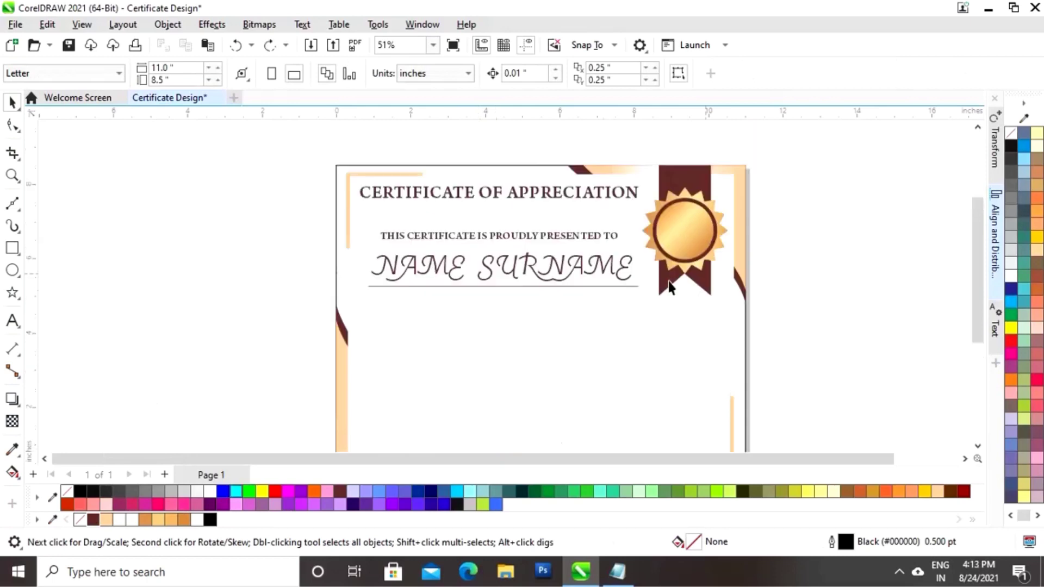
left_click_drag(293, 317, 665, 216)
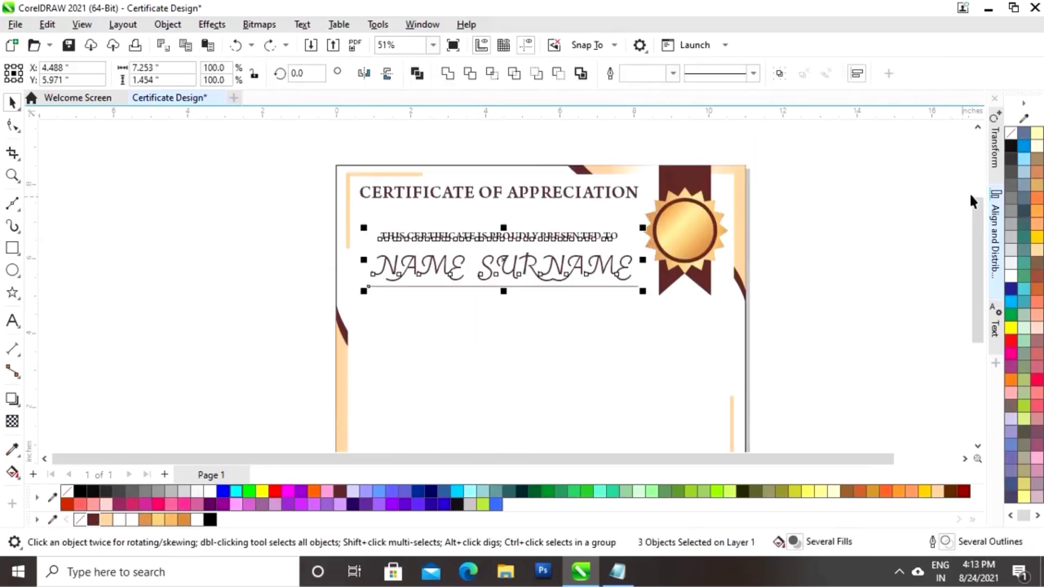
left_click(995, 239)
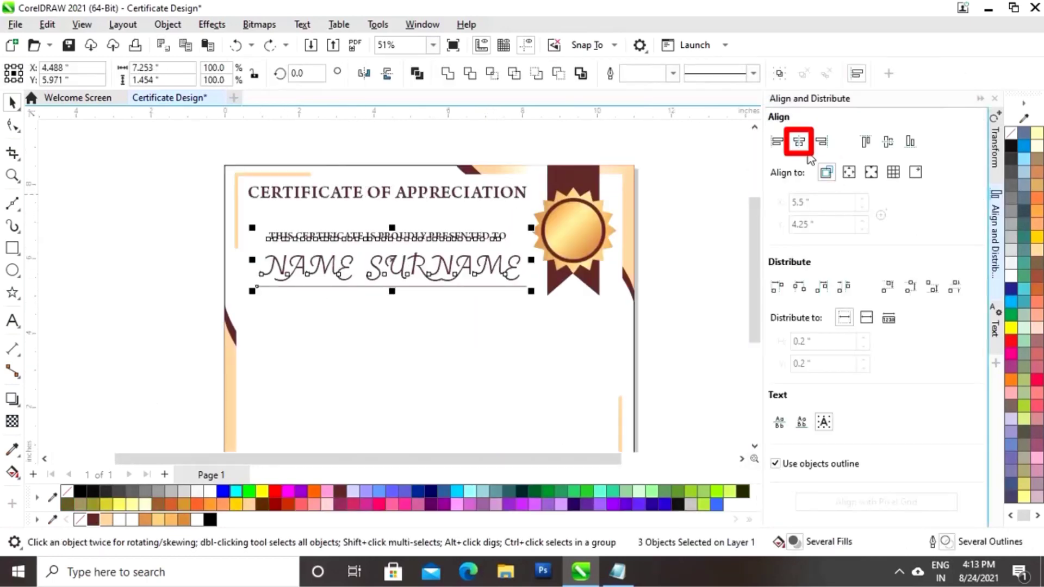
left_click(798, 141)
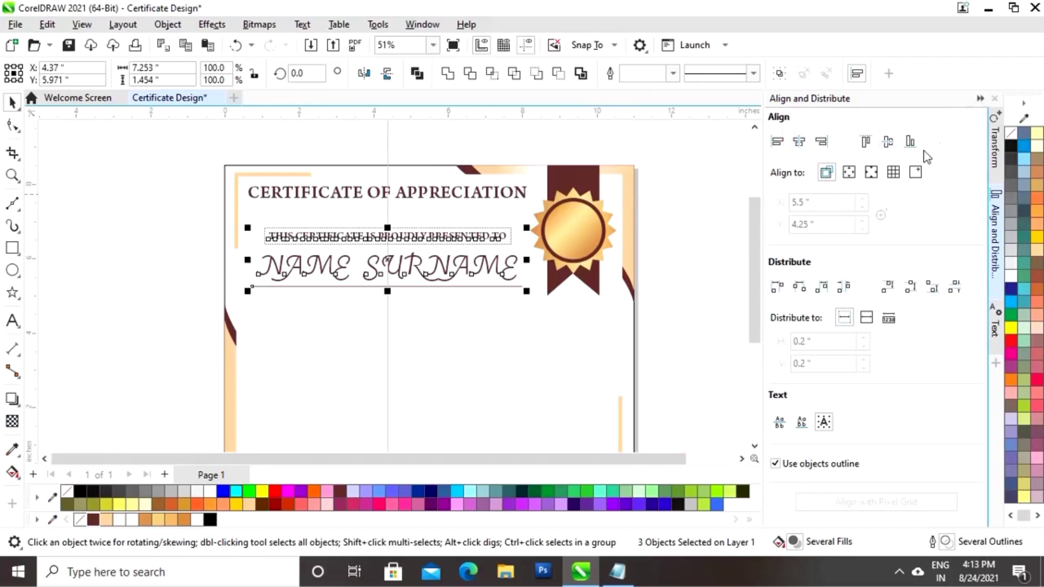
left_click(995, 239)
left_click(930, 250)
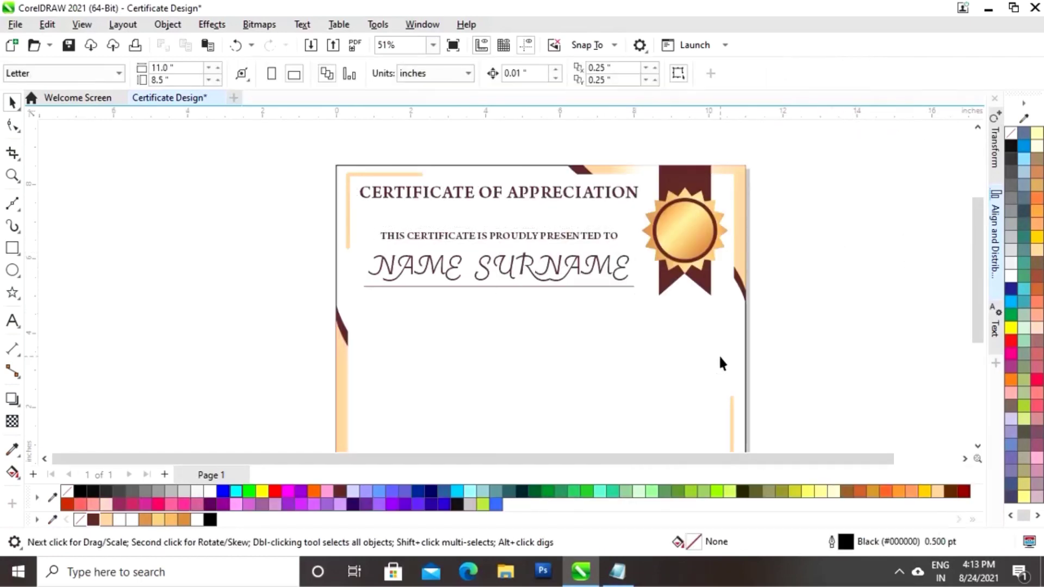
Copy LOREM IPSUM DOLOR SIT AMET from TEXT.txt in Notepad and paste it as artistic text below the horizontal line in CorelDRAW.
left_click(12, 321)
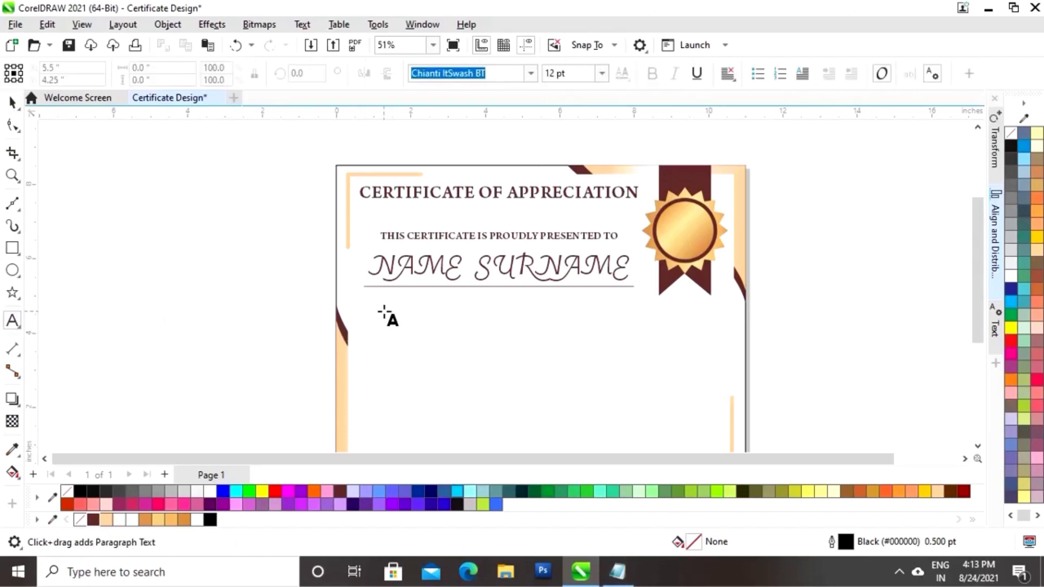
left_click(618, 571)
left_click_drag(538, 219, 373, 233)
key("ctrl+c")
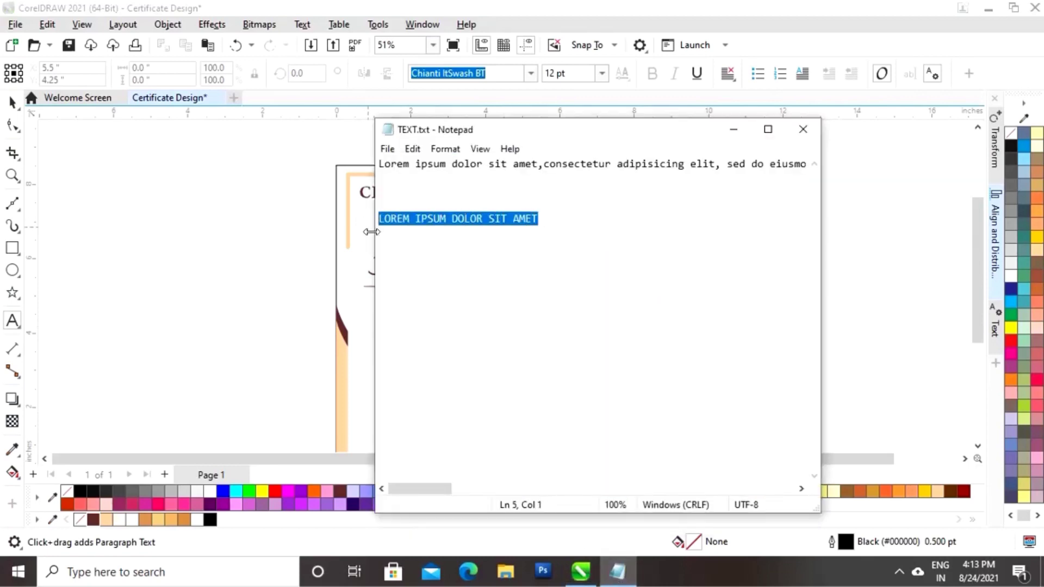
left_click(888, 304)
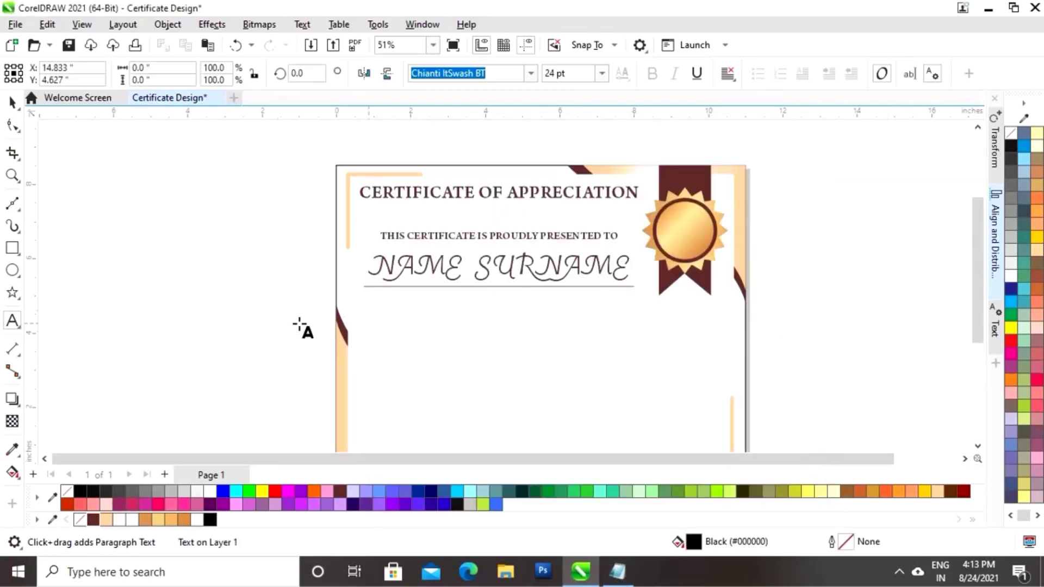
left_click(12, 322)
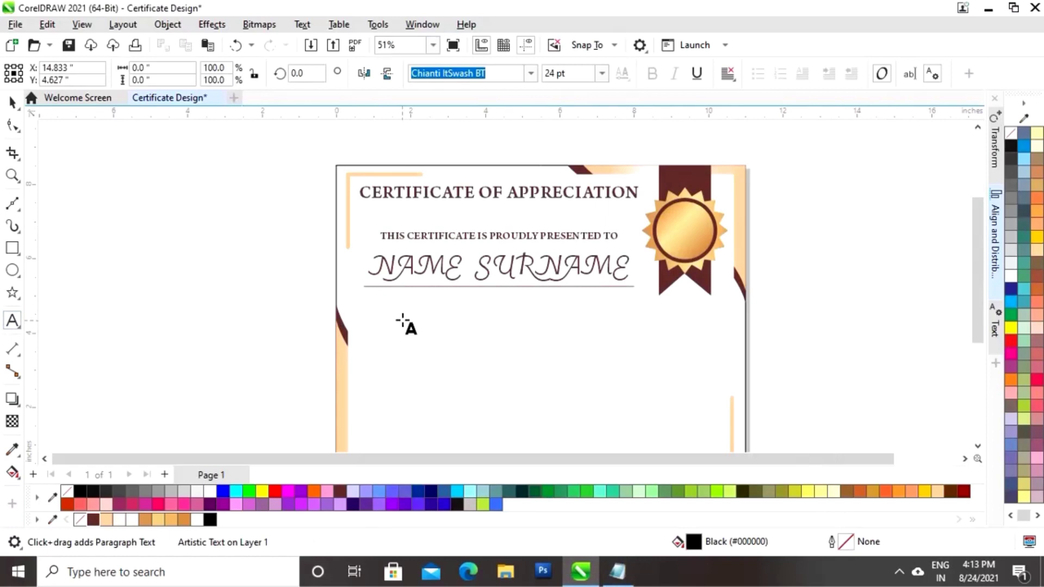
left_click(365, 317)
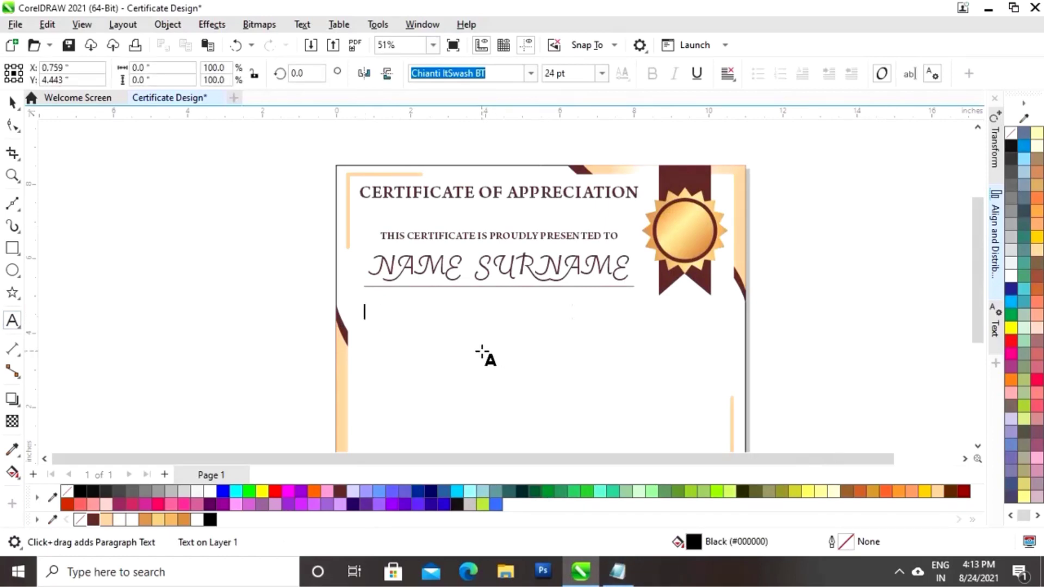
key("ctrl+v")
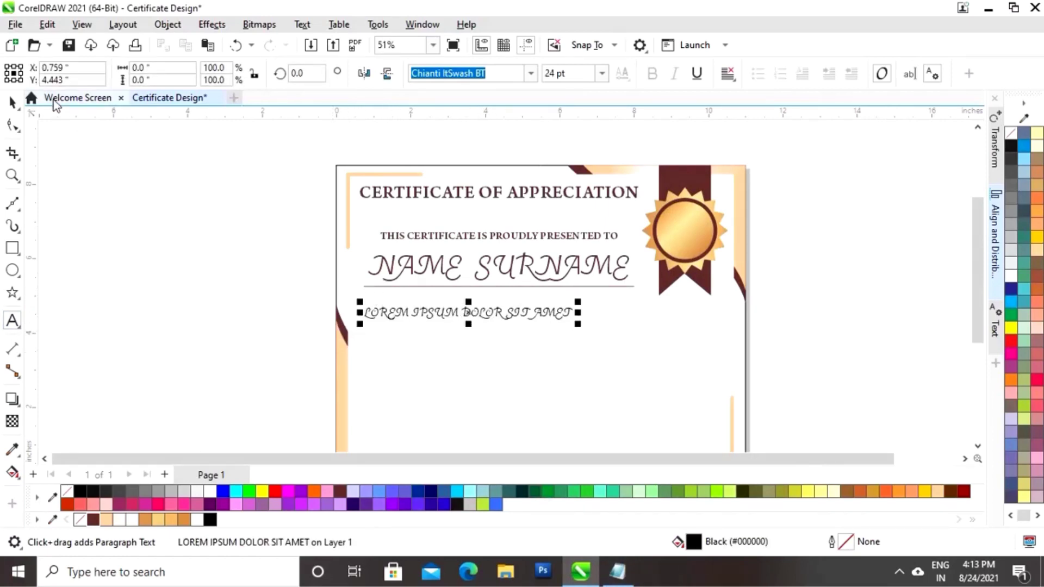
Change the LOREM IPSUM DOLOR SIT AMET heading's font to Arno Pro Smbd Caption and fill it with dark brown.
left_click(12, 102)
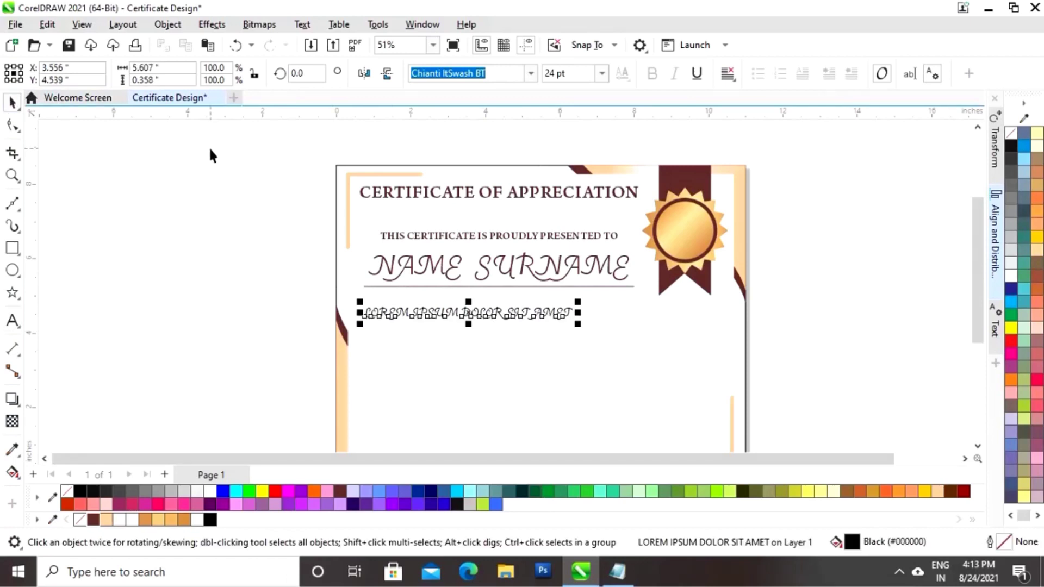
left_click(530, 73)
left_click(530, 73)
key("ctrl+z")
left_click(249, 302)
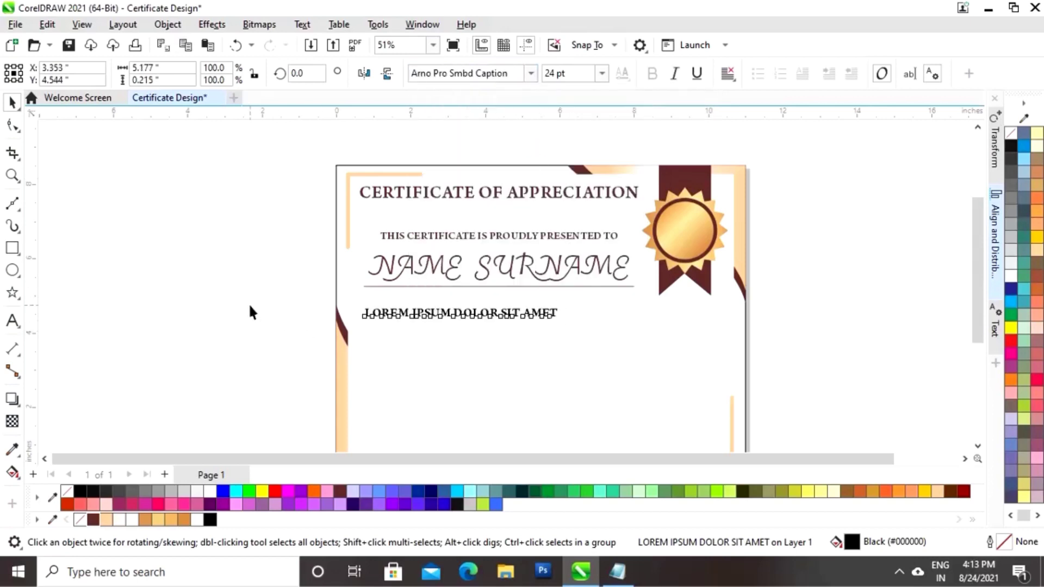
left_click(484, 312)
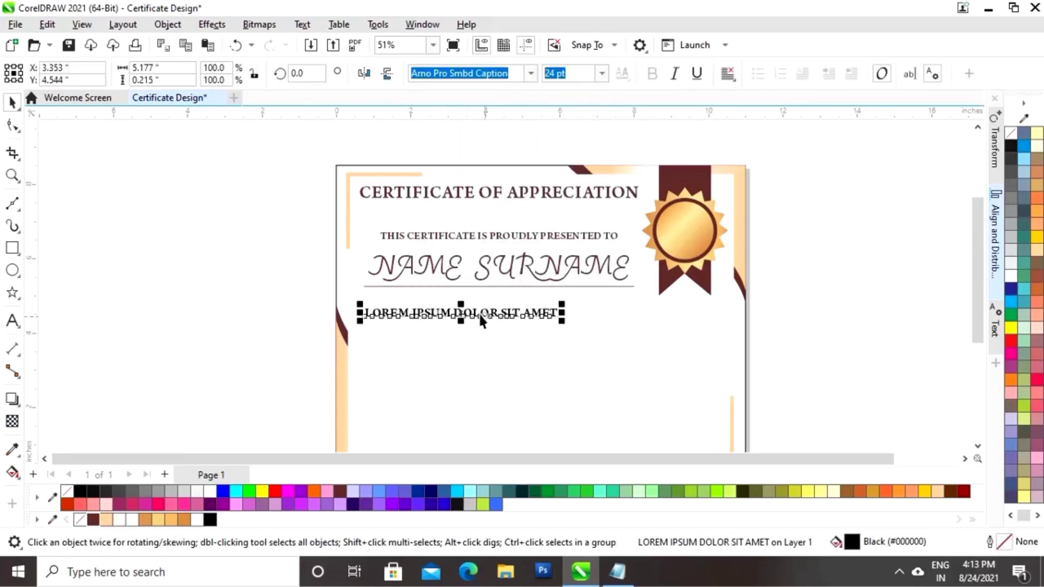
left_click(185, 384)
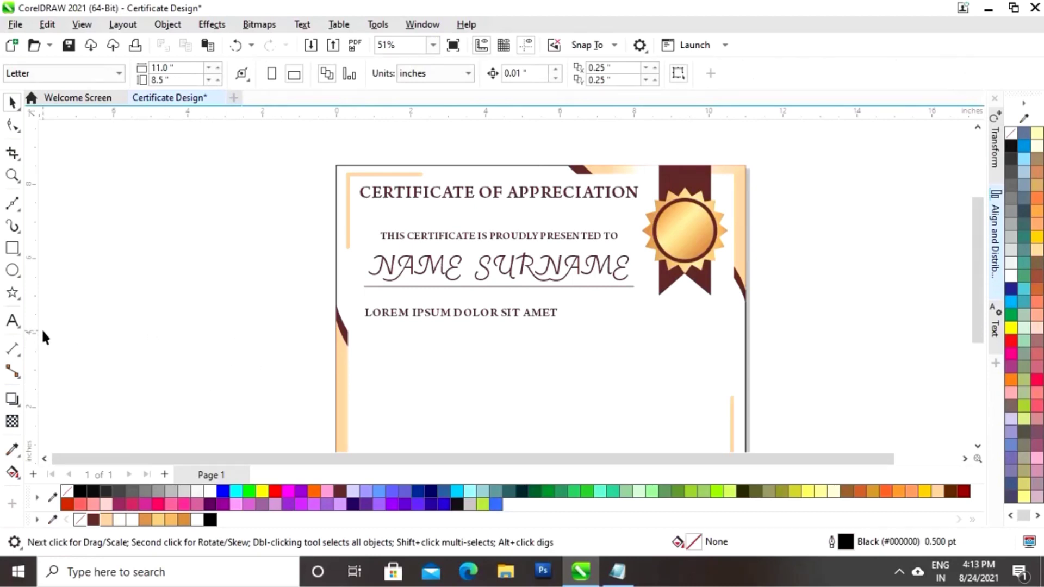
Copy the long lorem ipsum paragraph from Notepad into a paragraph text frame about 9.3 × 1.95 inches below the heading in CorelDRAW.
left_click(617, 572)
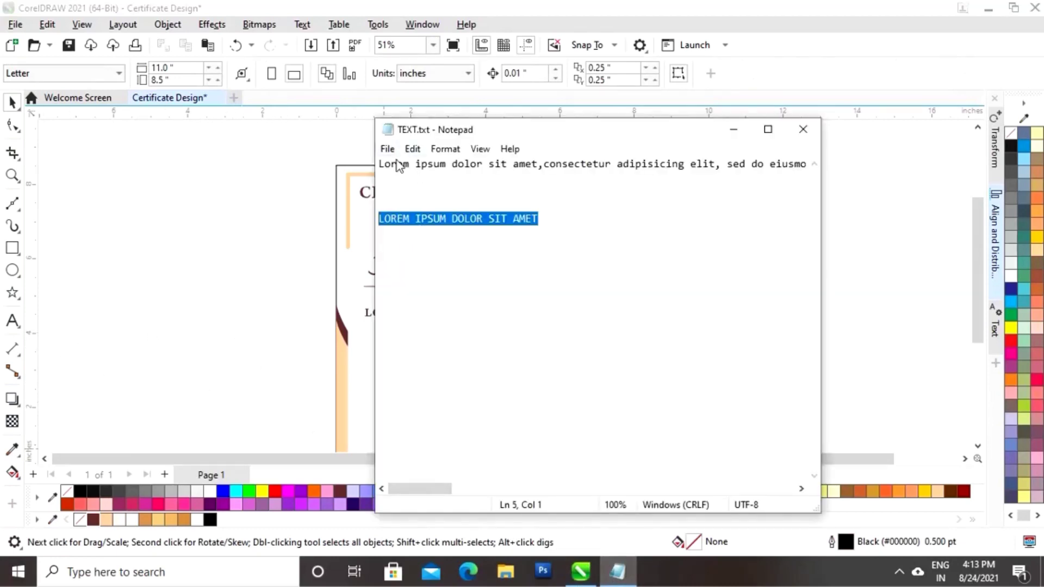
left_click_drag(382, 168, 830, 171)
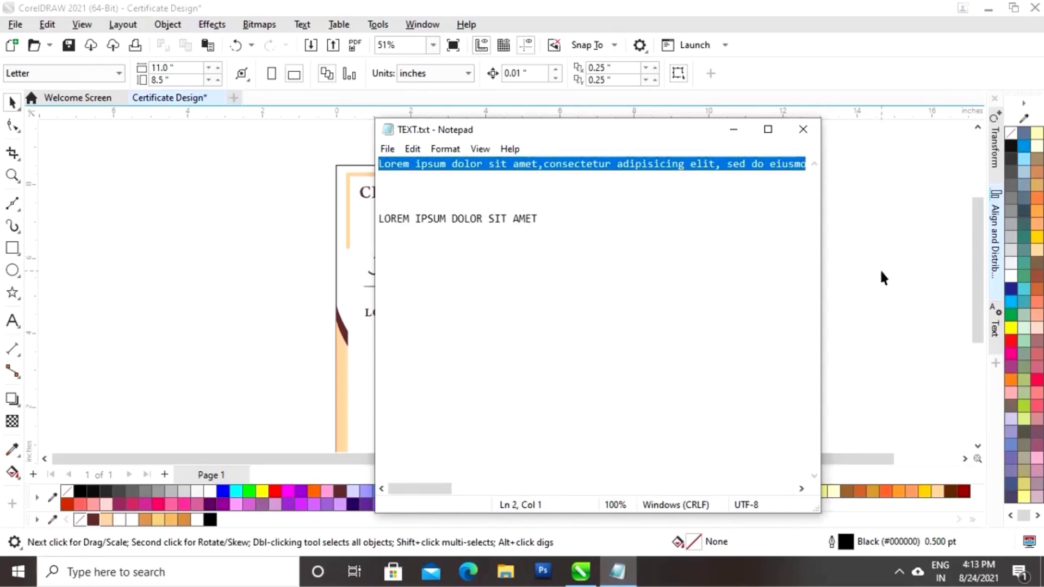
left_click(869, 258)
left_click(12, 320)
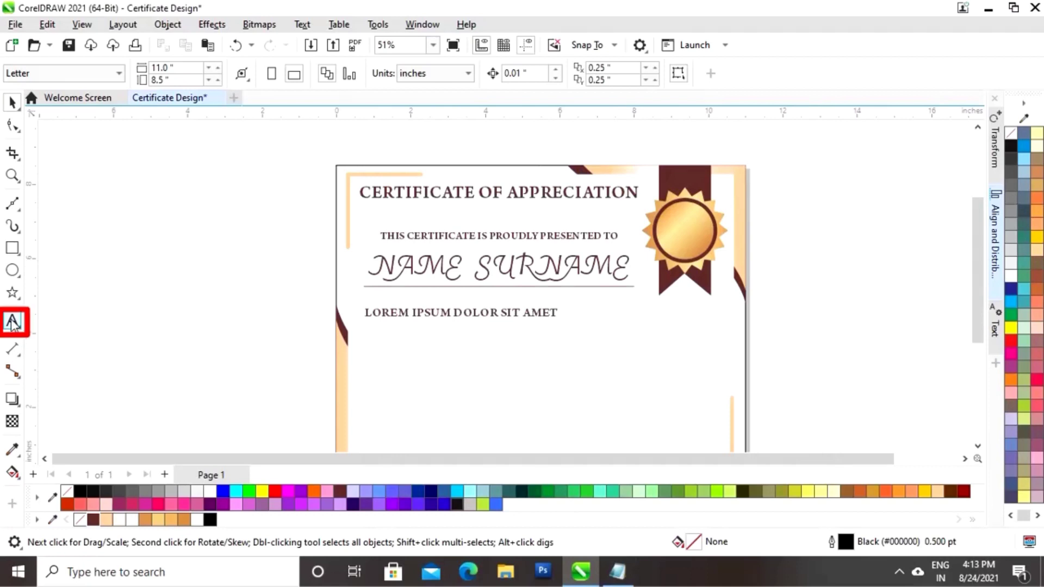
left_click_drag(367, 327, 712, 404)
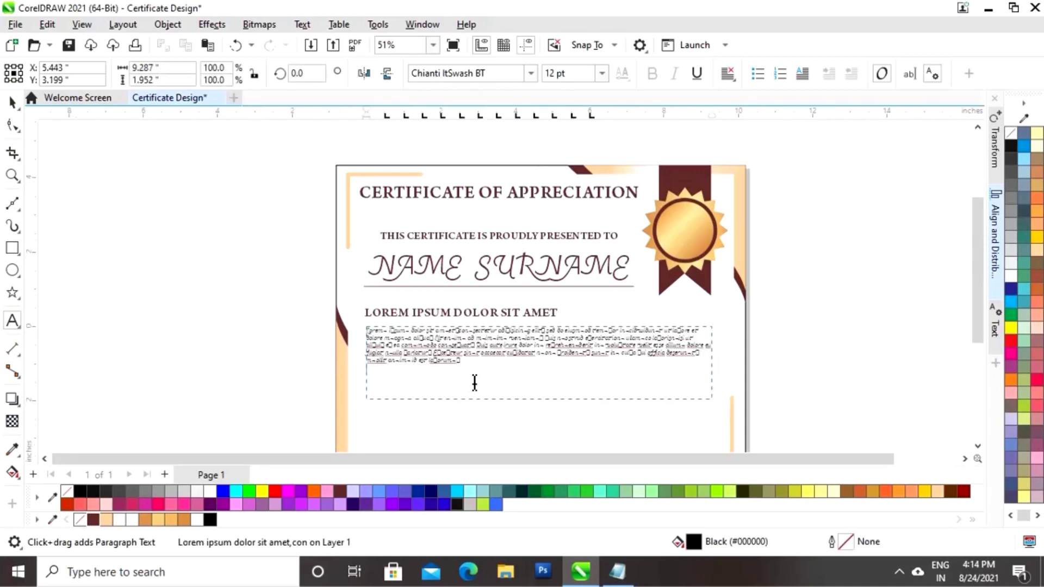
Set the whole lorem ipsum paragraph to Arno Pro Smbd Caption at 18 pt.
left_click_drag(459, 370, 380, 330)
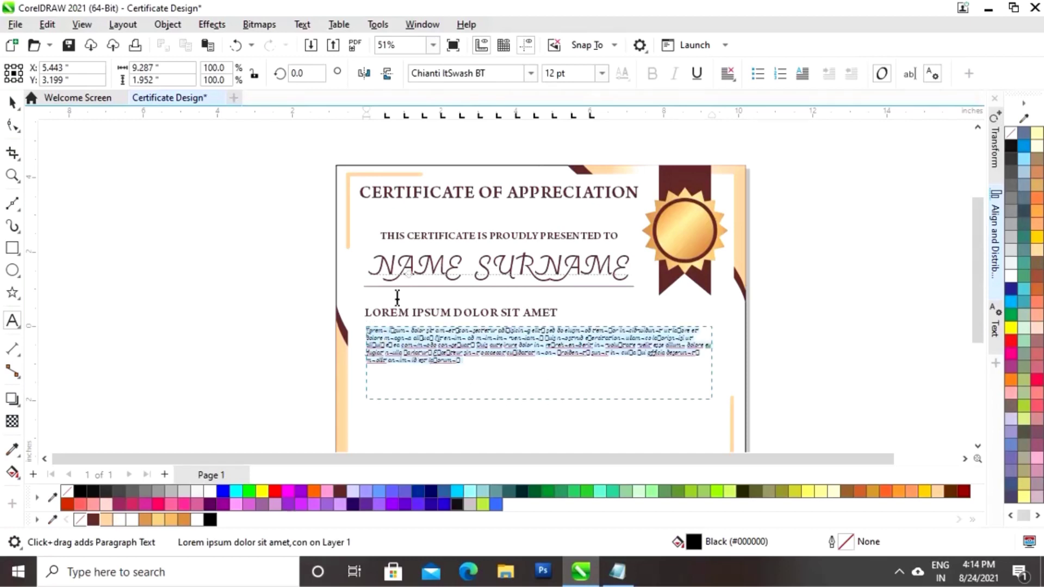
left_click(530, 73)
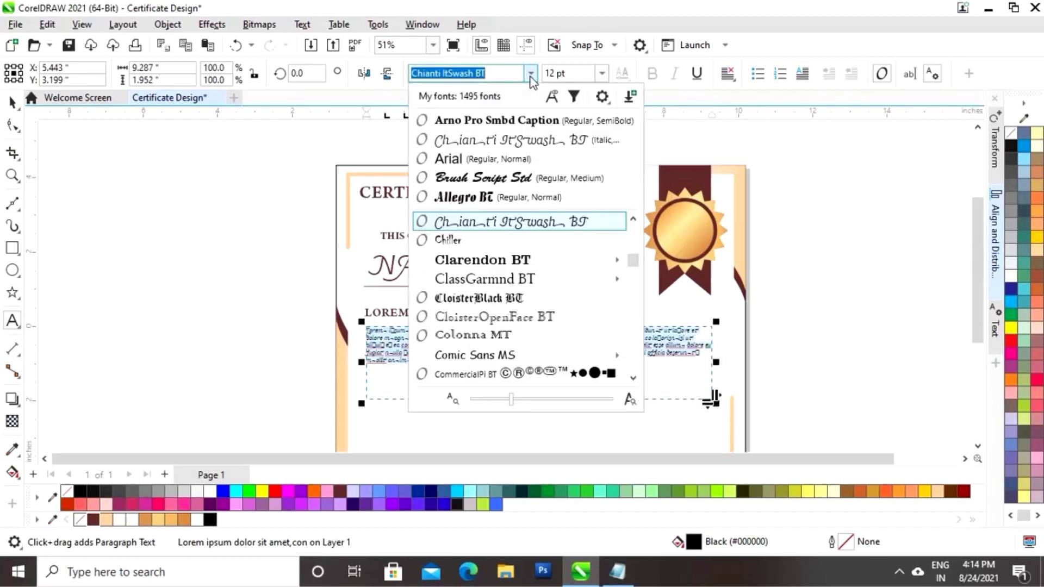
left_click(514, 121)
left_click(602, 76)
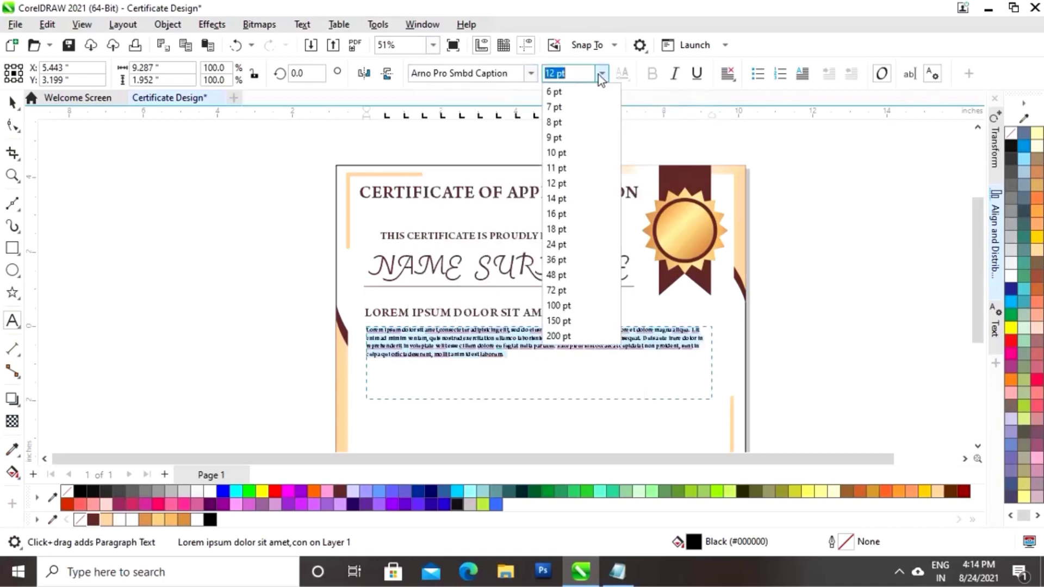
left_click(558, 229)
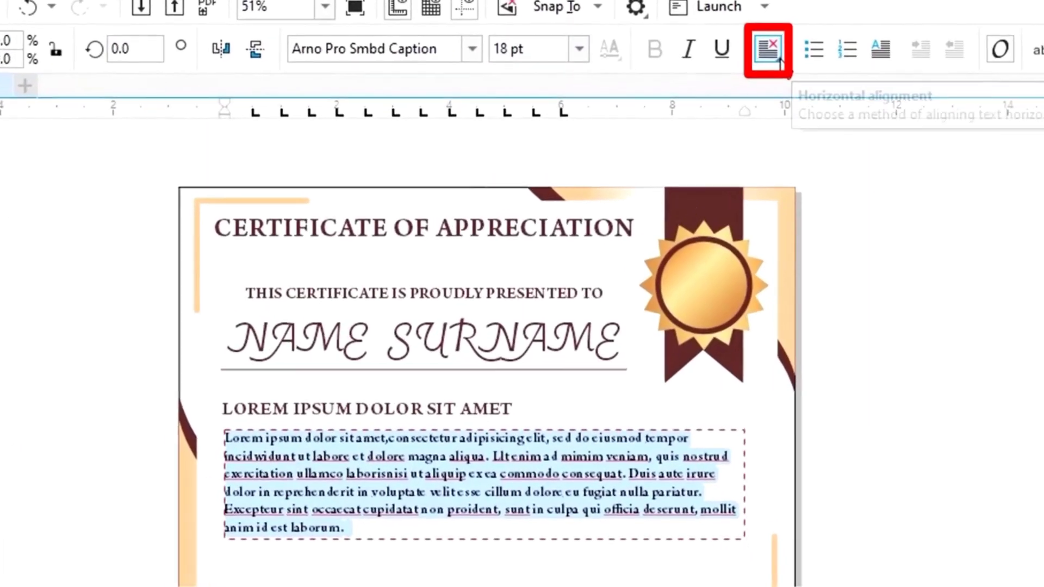
Apply full justification to the lorem ipsum paragraph and finish editing its text.
left_click(727, 73)
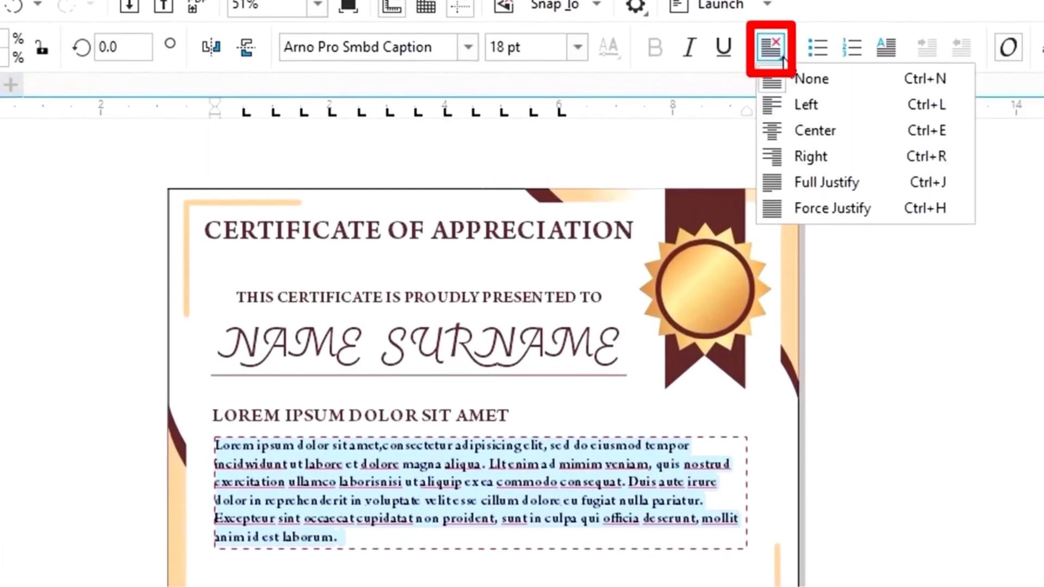
left_click(801, 184)
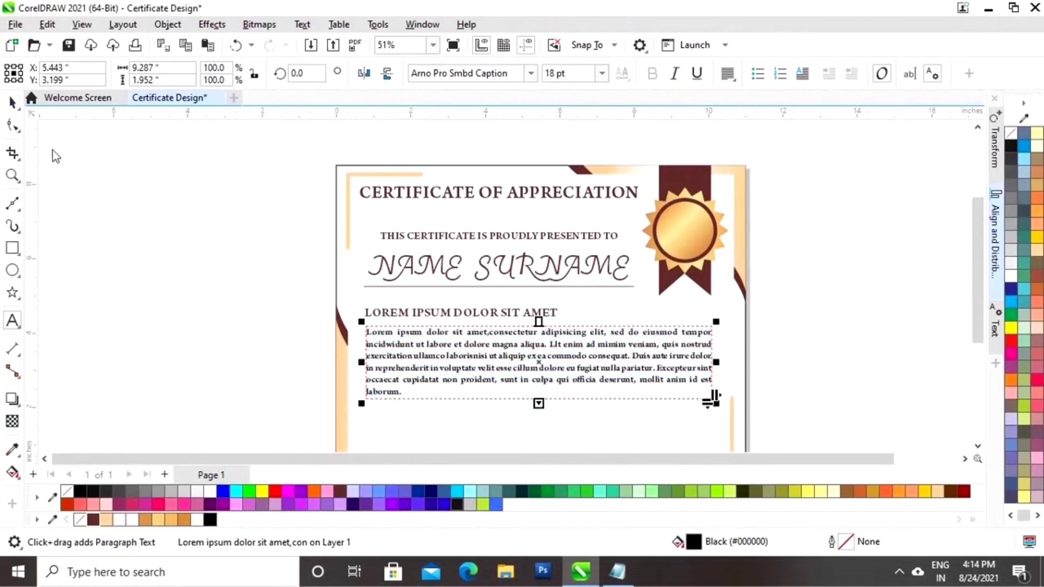
key("Escape")
Place a black-outlined copy of the certificate's white inner rectangle beside the page, scaled to about 3.87 × 2.99 inches.
left_click_drag(979, 303, 974, 349)
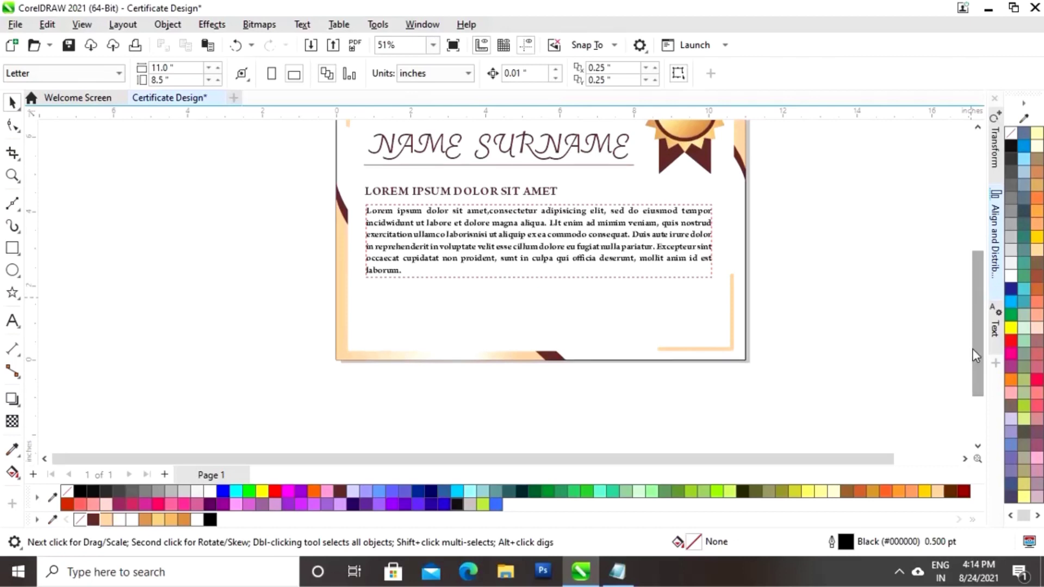
left_click(525, 309)
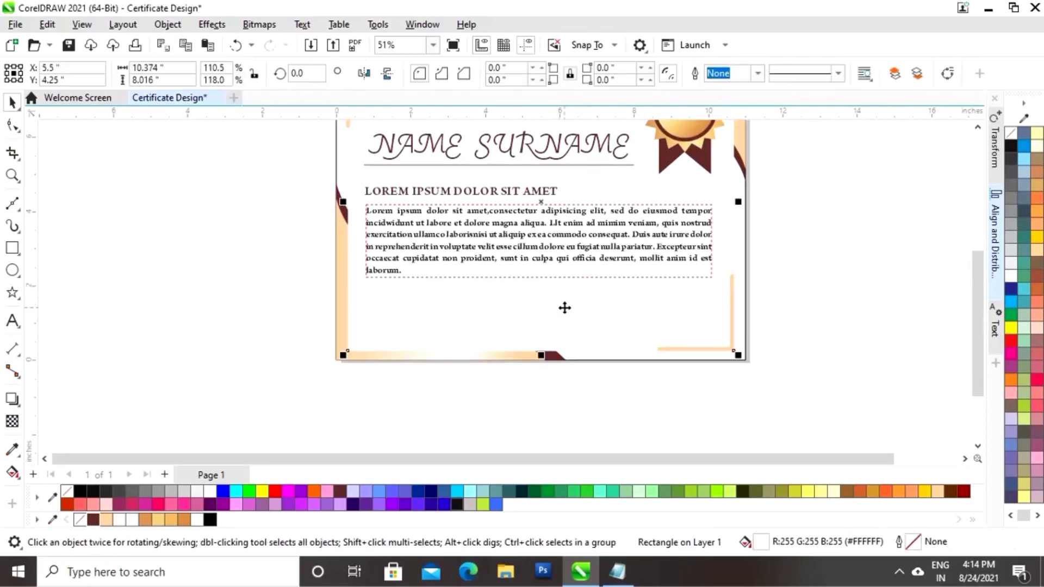
scroll(576, 305, "down", 2)
left_click(729, 293)
left_click(574, 310)
left_click_drag(540, 311, 774, 375)
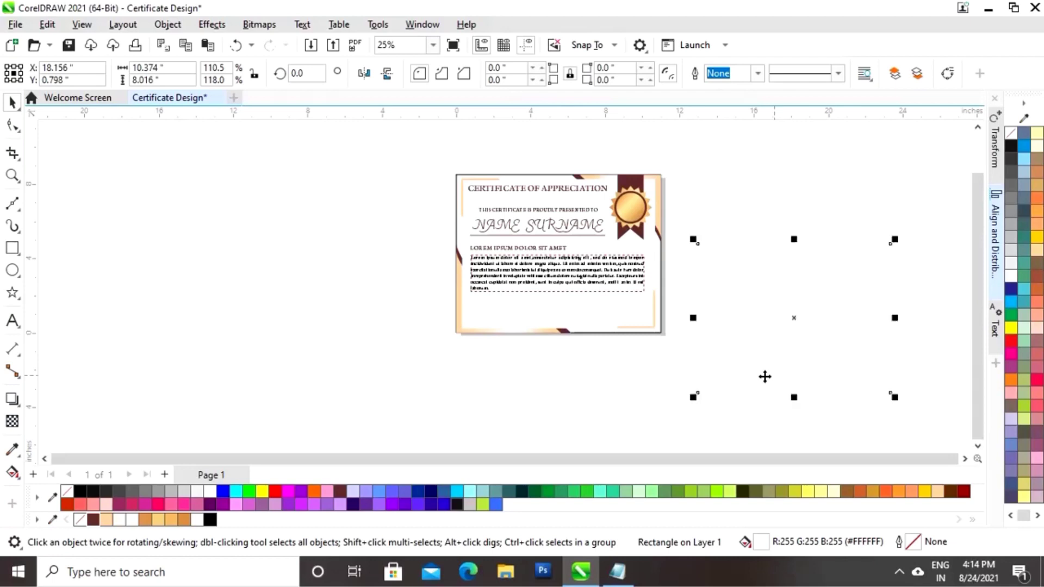
right_click(80, 491)
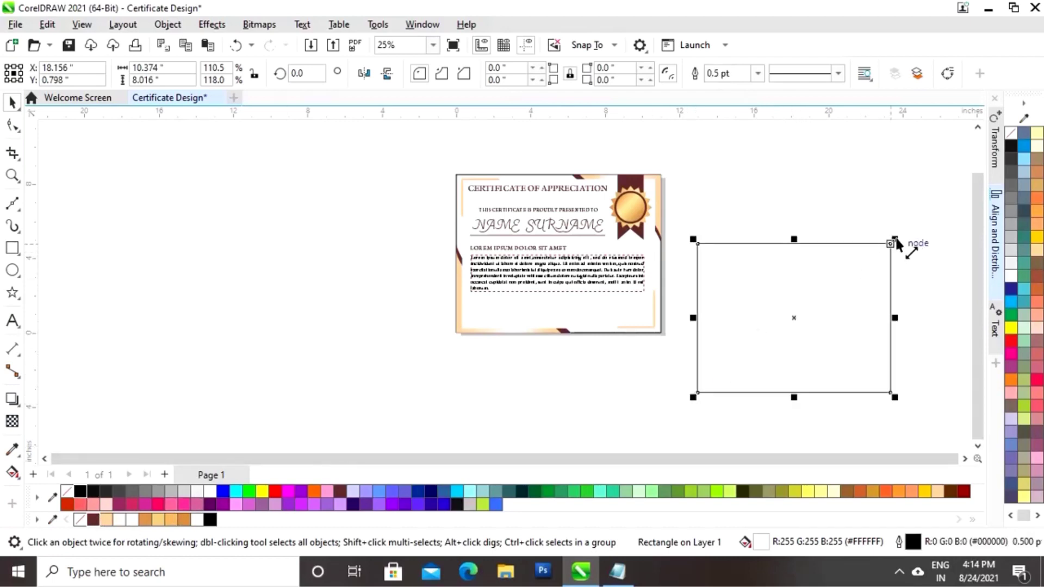
left_click_drag(895, 239, 794, 333)
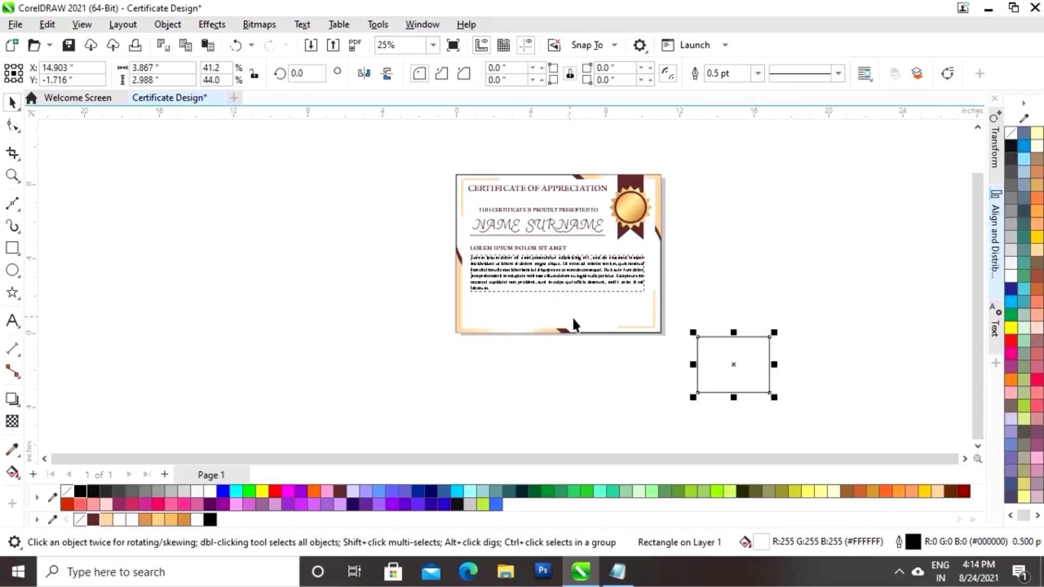
Align the small rectangle to the left and bottom edges of the large white inner rectangle.
scroll(619, 323, "up", 1)
left_click(466, 344, "shift")
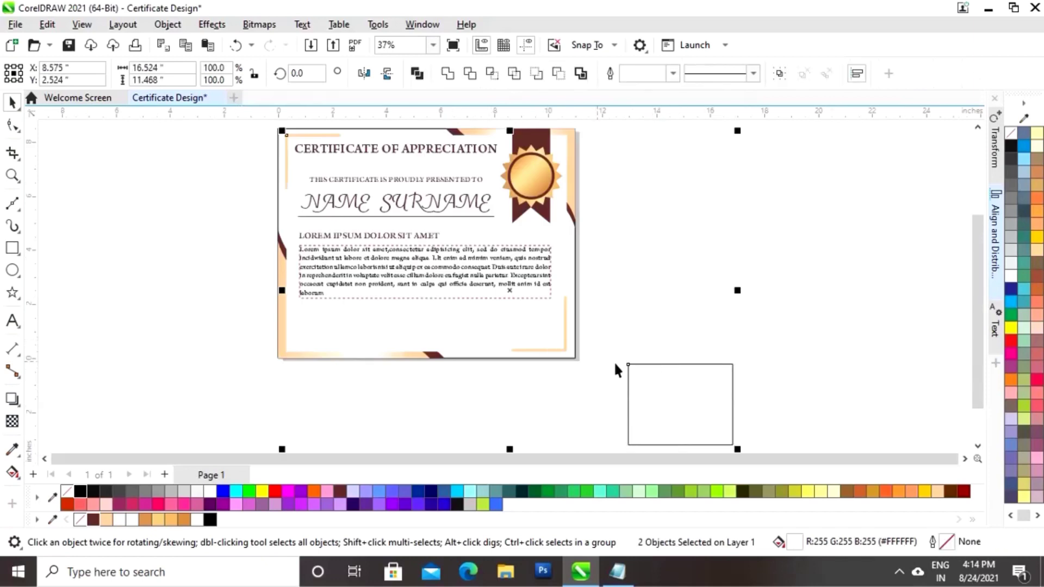
left_click(993, 269)
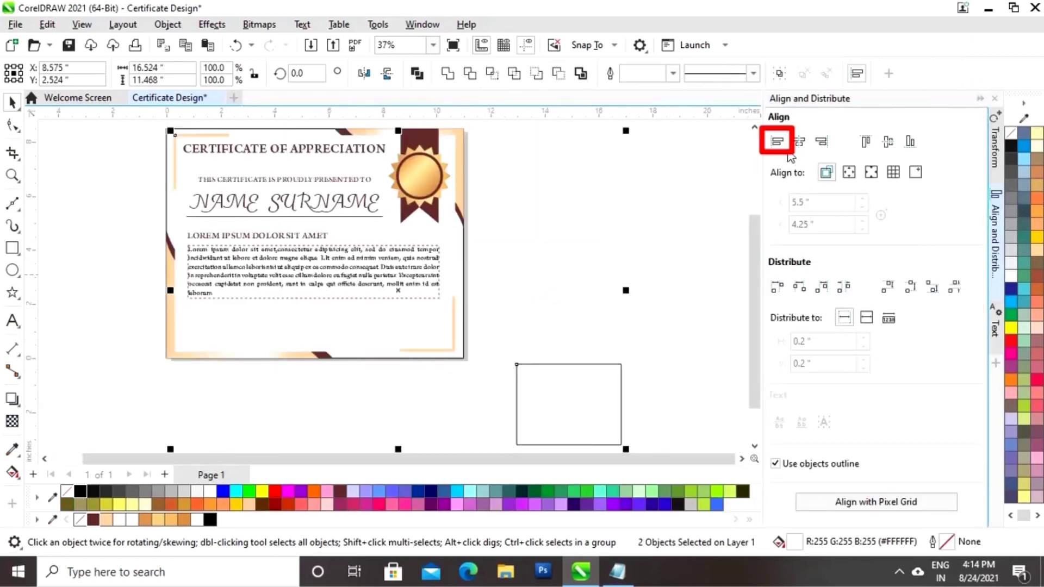
left_click(777, 142)
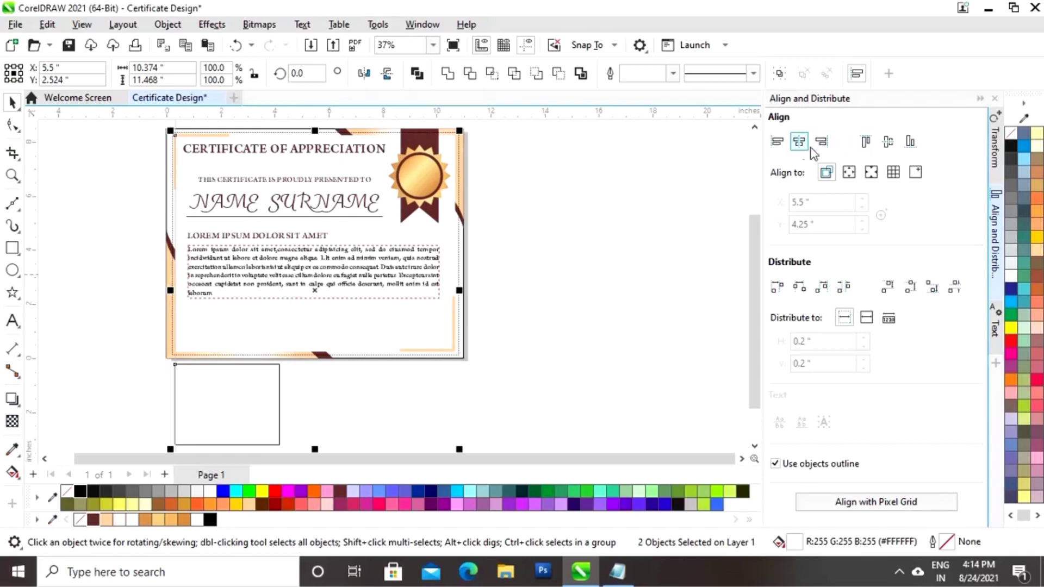
left_click(910, 142)
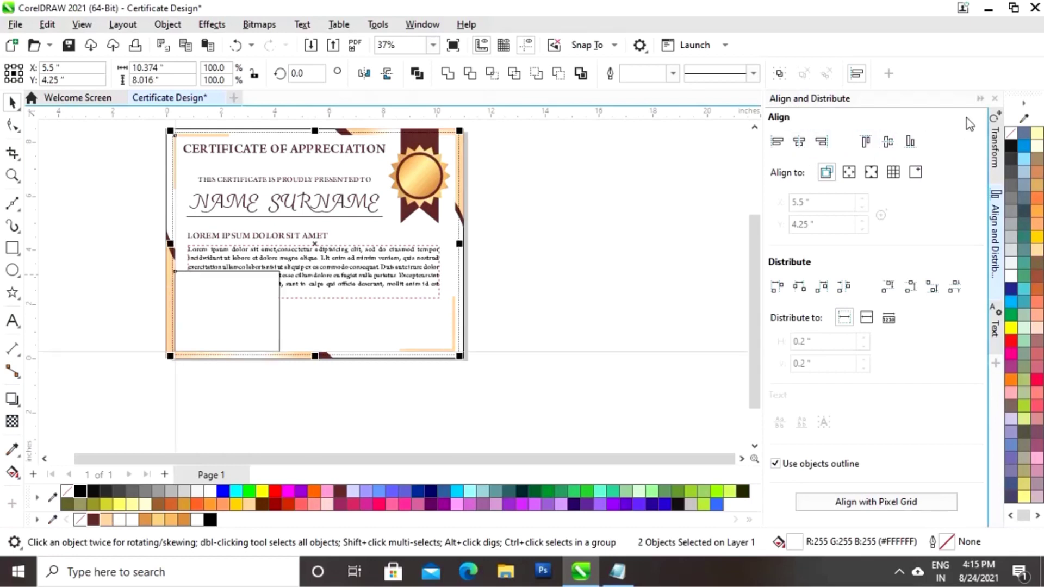
left_click(980, 98)
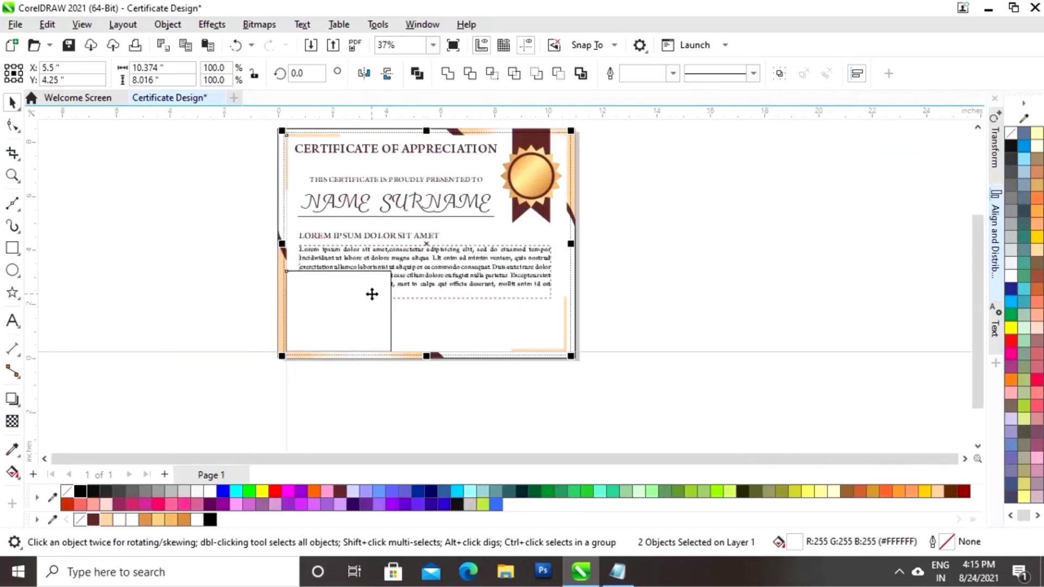
Convert the small rectangle to curves and delete its upper-right node to leave a right triangle in the lower-left corner.
left_click(299, 324)
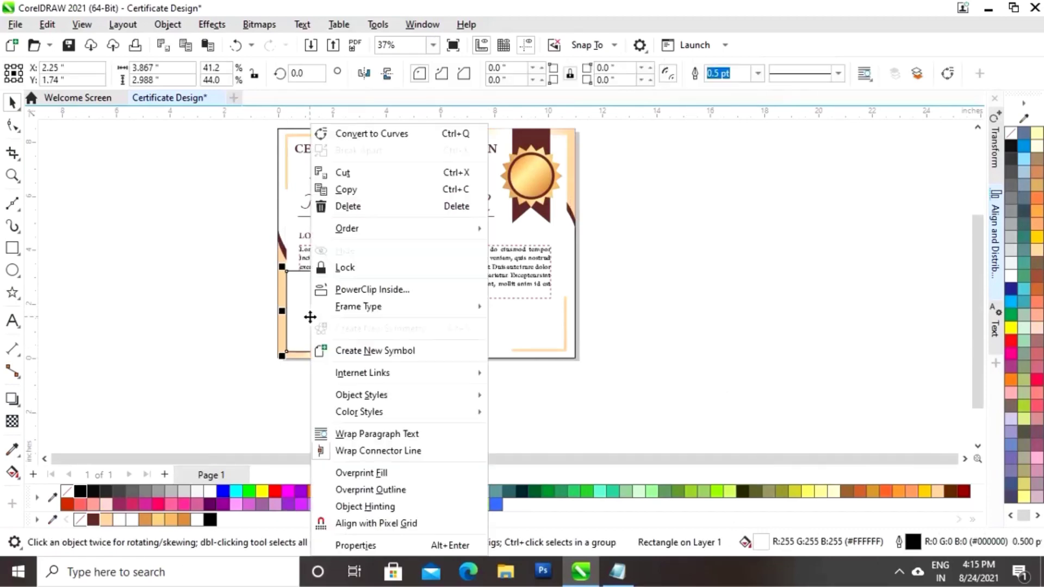
right_click(310, 315)
left_click(396, 121)
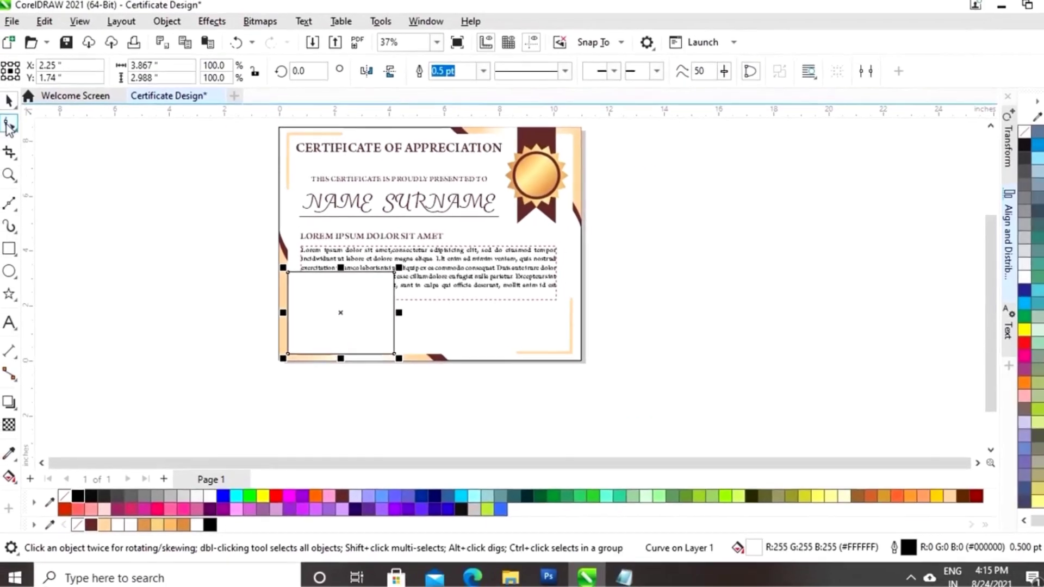
left_click(9, 125)
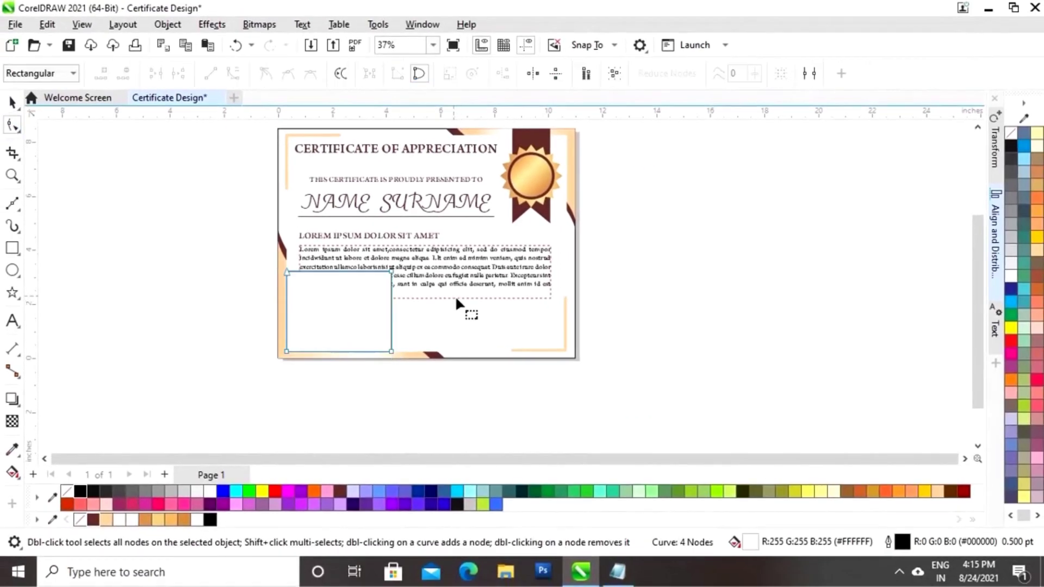
double_click(391, 272)
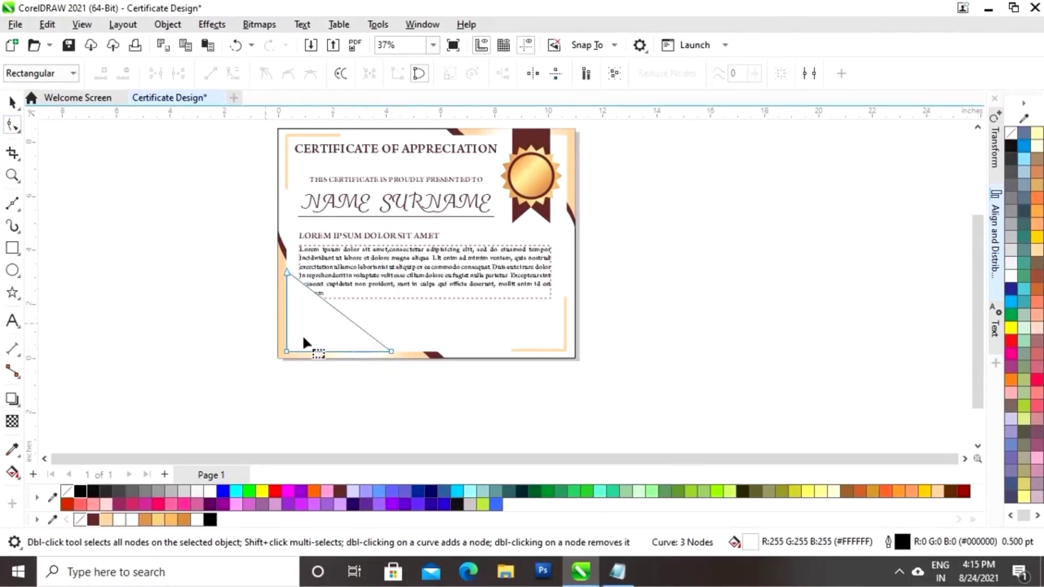
left_click(12, 102)
left_click(149, 275)
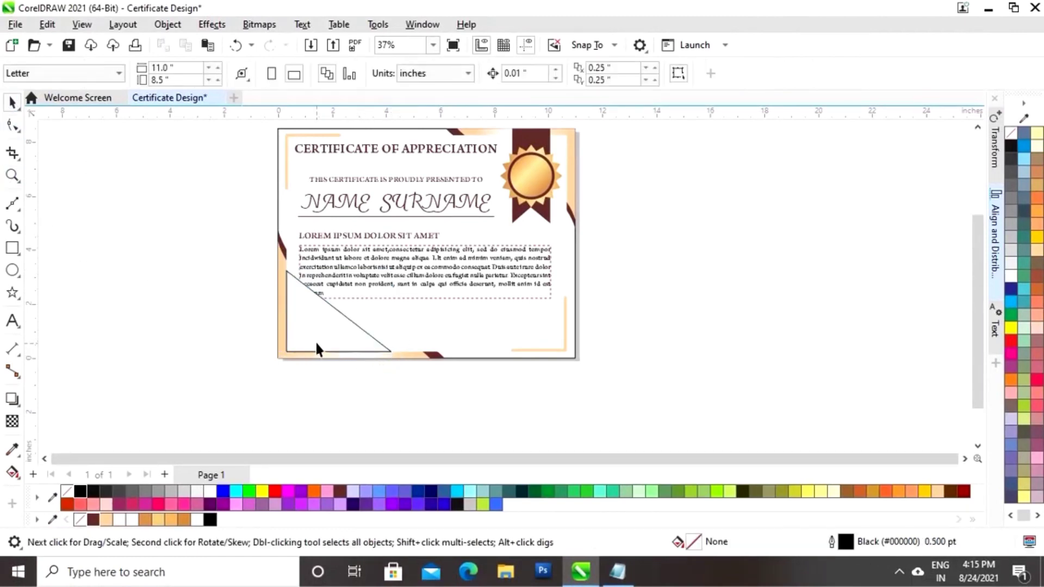
Fill the corner triangle with cream (#FFF6EC) and remove its outline.
left_click(312, 342)
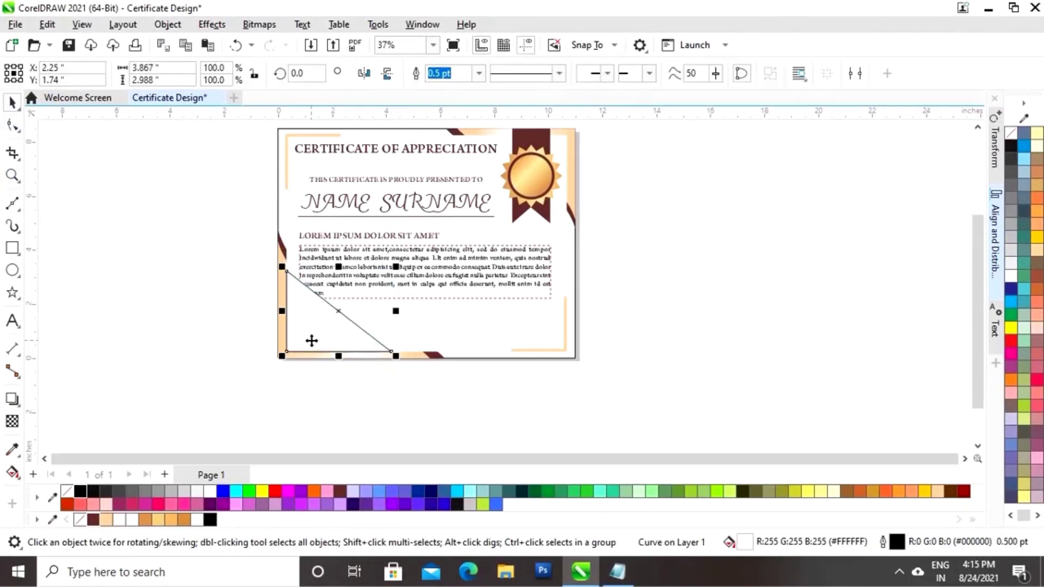
left_click(121, 521)
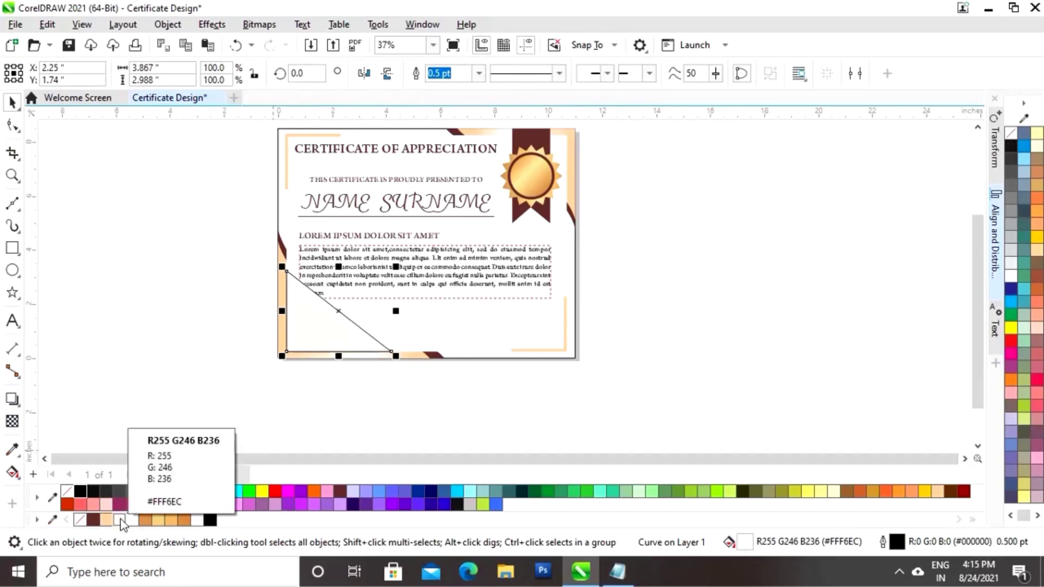
right_click(80, 521)
left_click(341, 313)
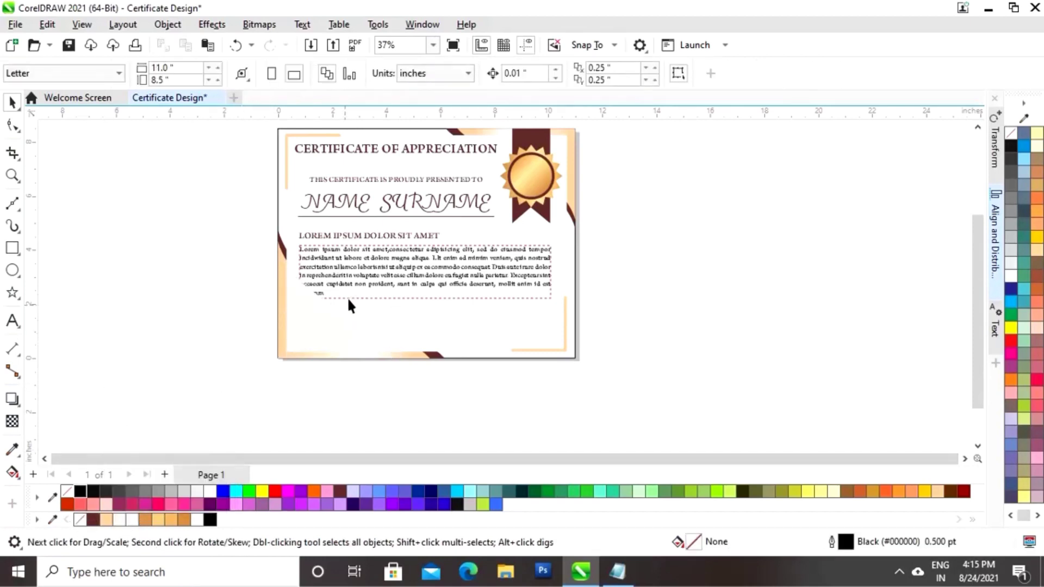
Bring the lorem ipsum paragraph in front of the cream triangle.
left_click(354, 273)
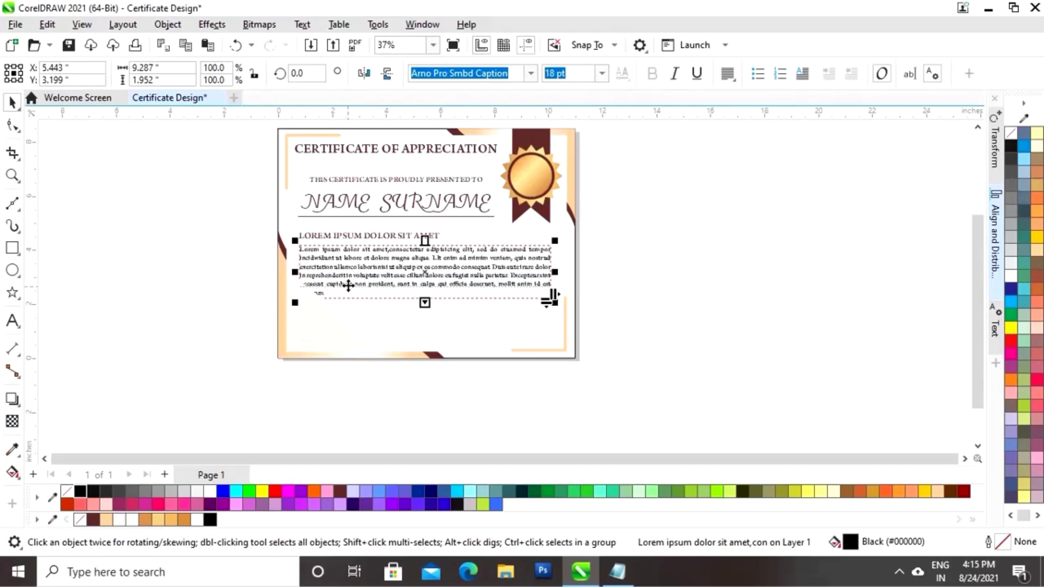
left_click(669, 288)
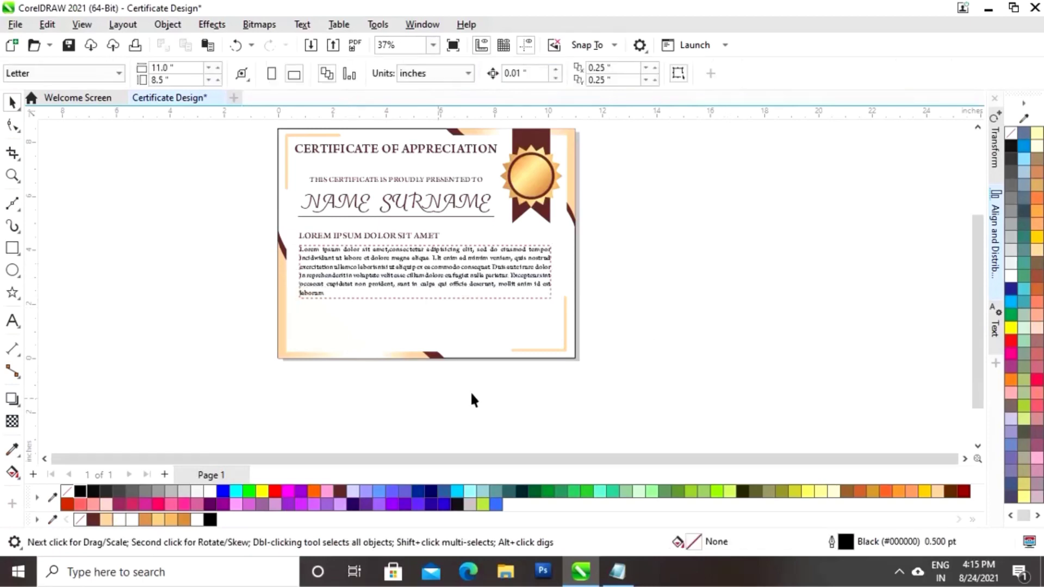
left_click(315, 326)
left_click(666, 313)
Copy the line under NAME SURNAME to the space below the paragraph's right end and shorten it to about 3.09 inches.
left_click(419, 221)
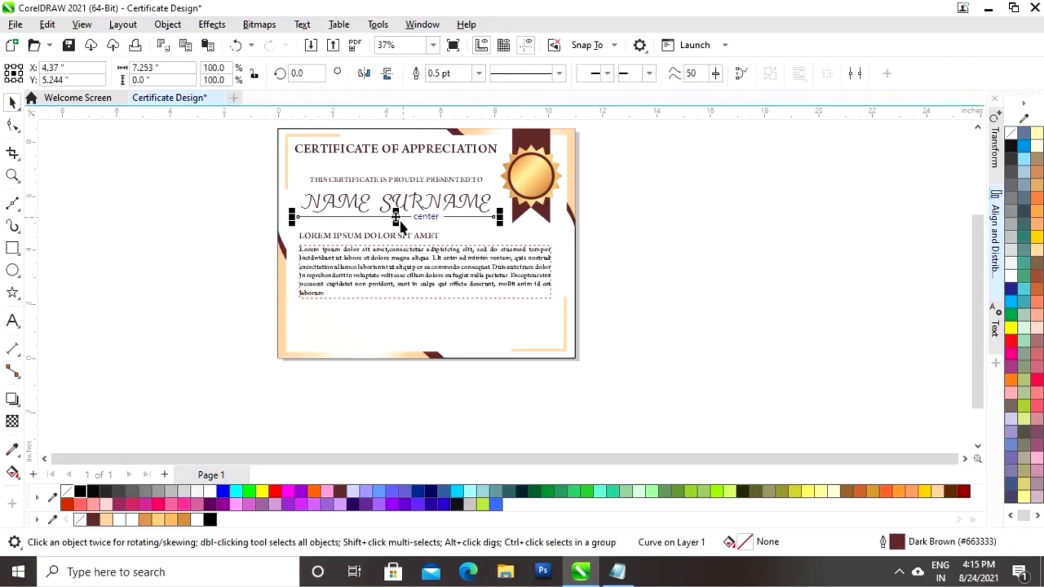
left_click_drag(419, 220, 453, 336)
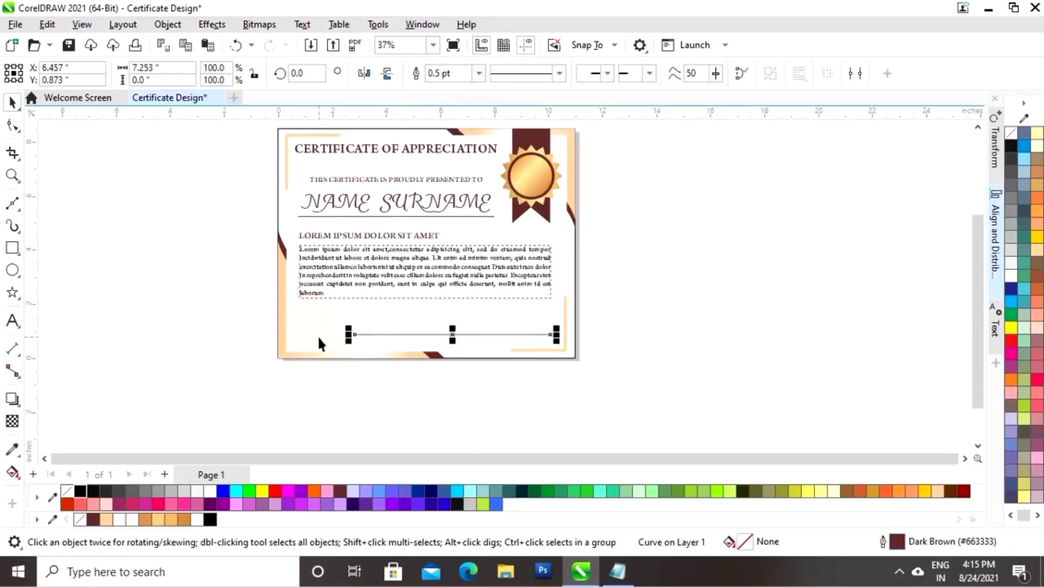
left_click_drag(350, 334, 460, 332)
left_click(650, 324)
left_click(528, 334)
left_click(630, 293)
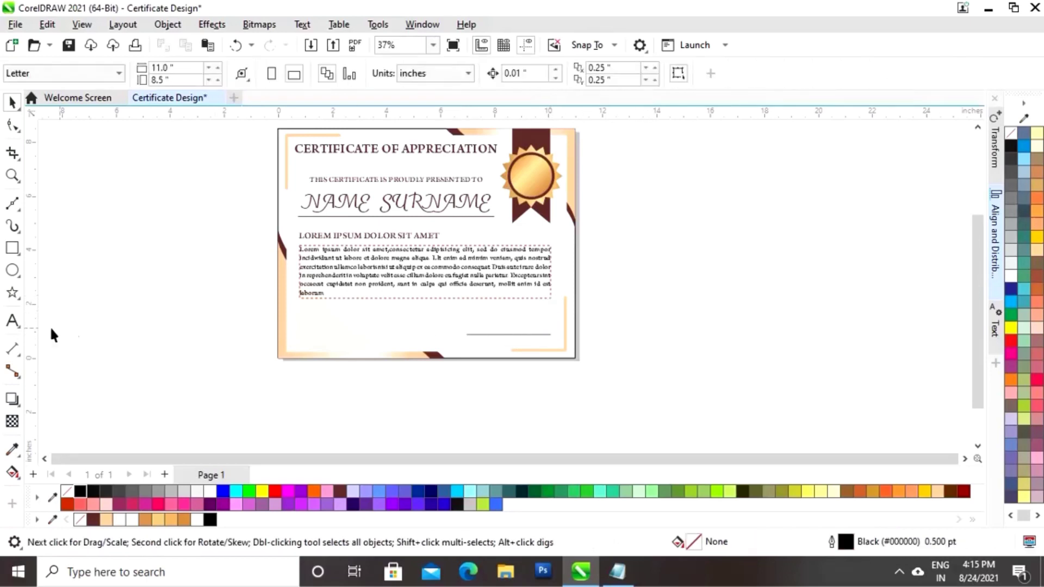
Add the artistic text SIGNATURE just above the short line.
left_click(12, 321)
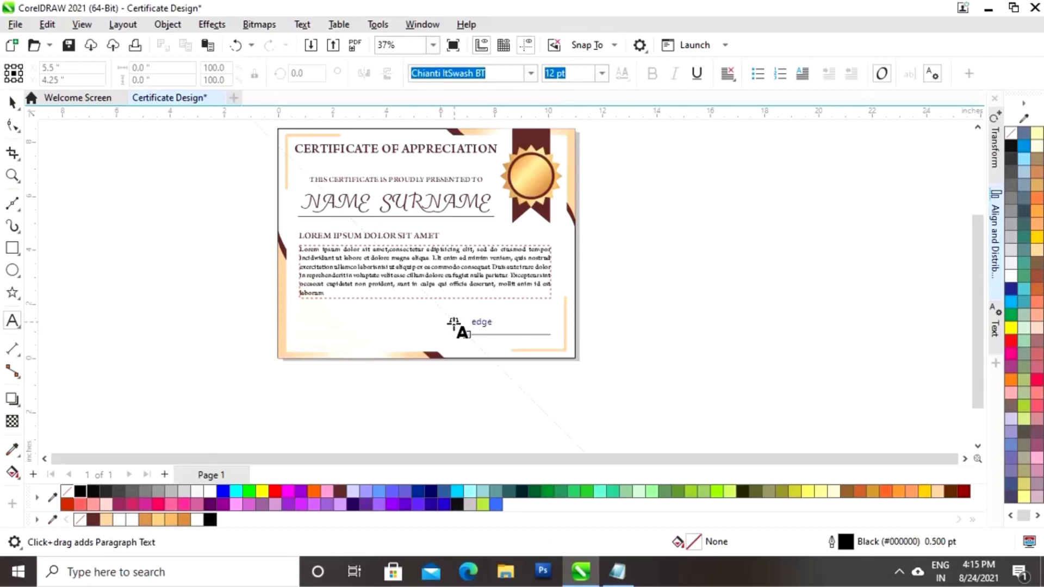
left_click(568, 352)
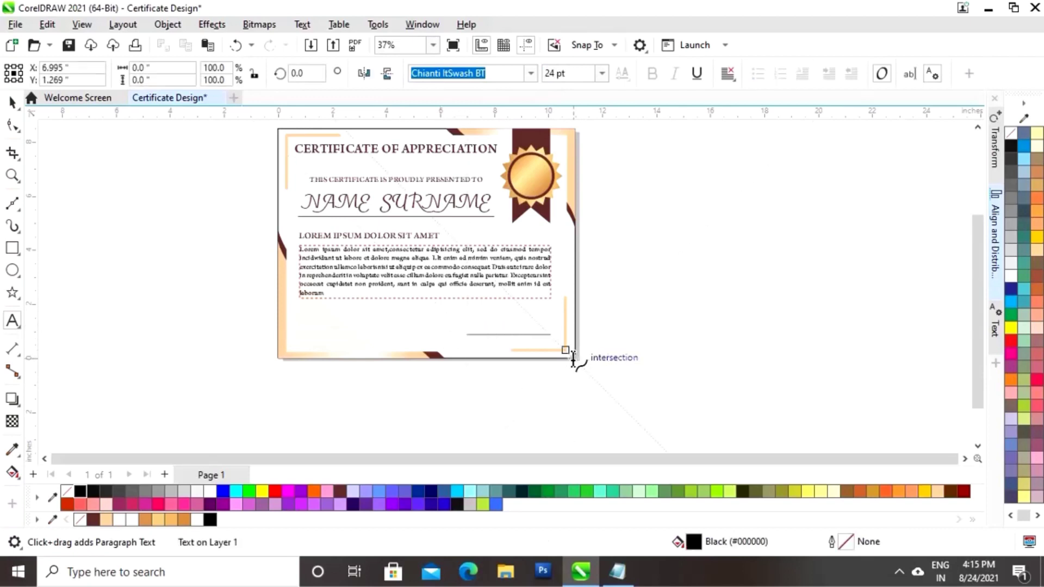
type("Sa")
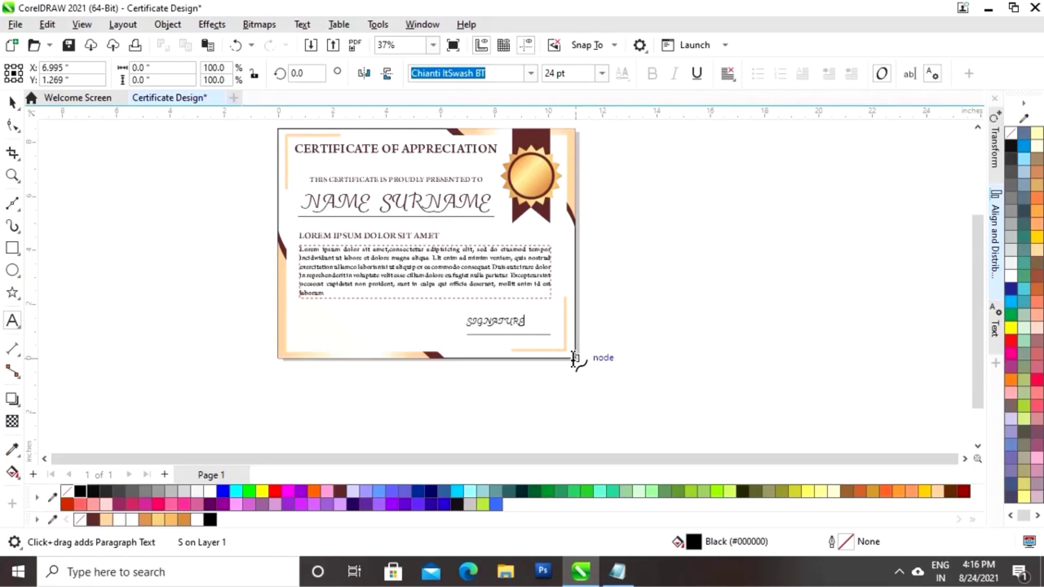
left_click(12, 103)
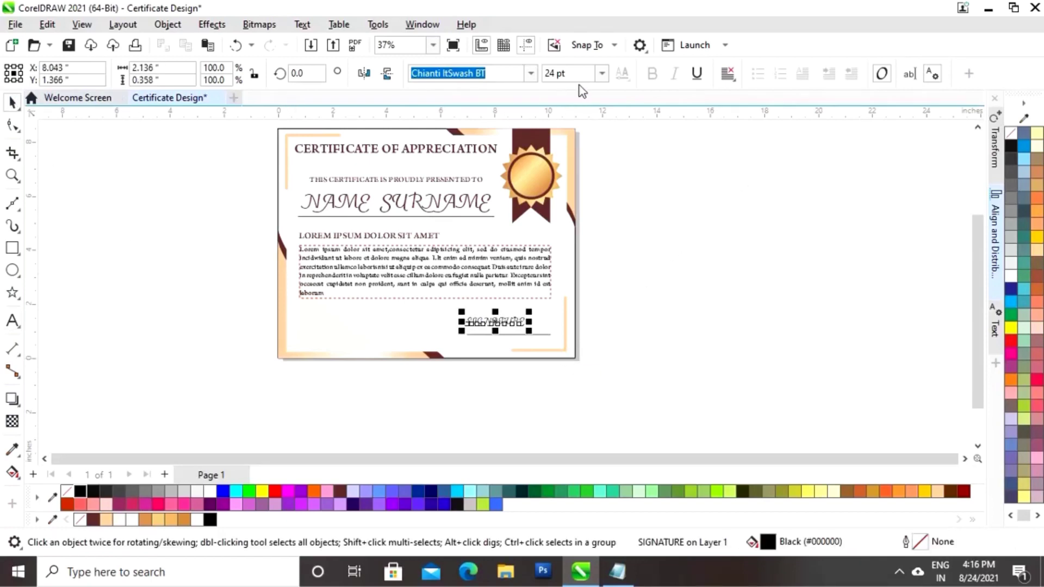
Set the SIGNATURE text in Arno Pro Smbd Caption and fill it with dark brown (#663333).
left_click(533, 74)
left_click(509, 119)
left_click(553, 332)
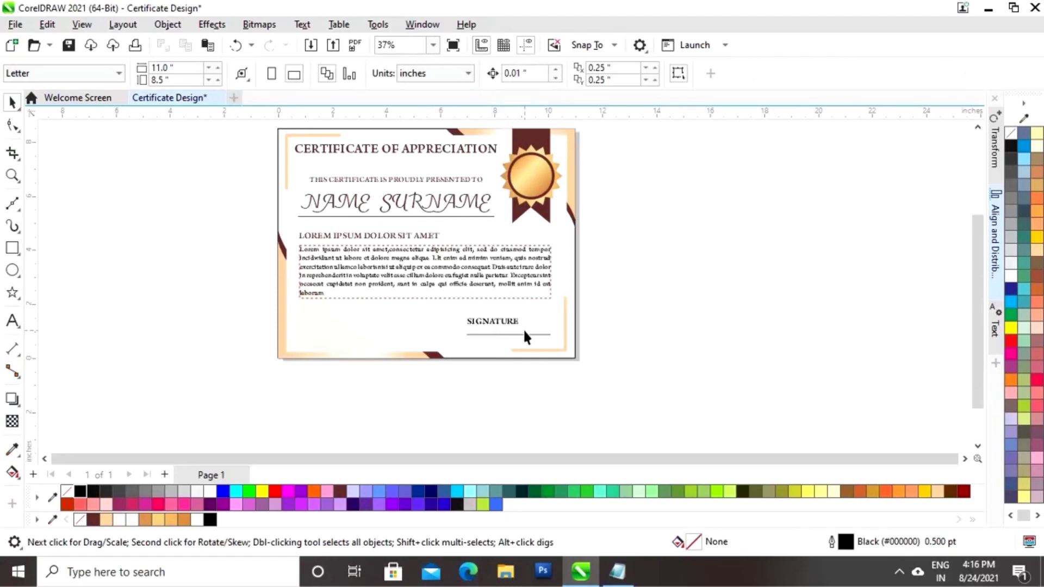
left_click(495, 322)
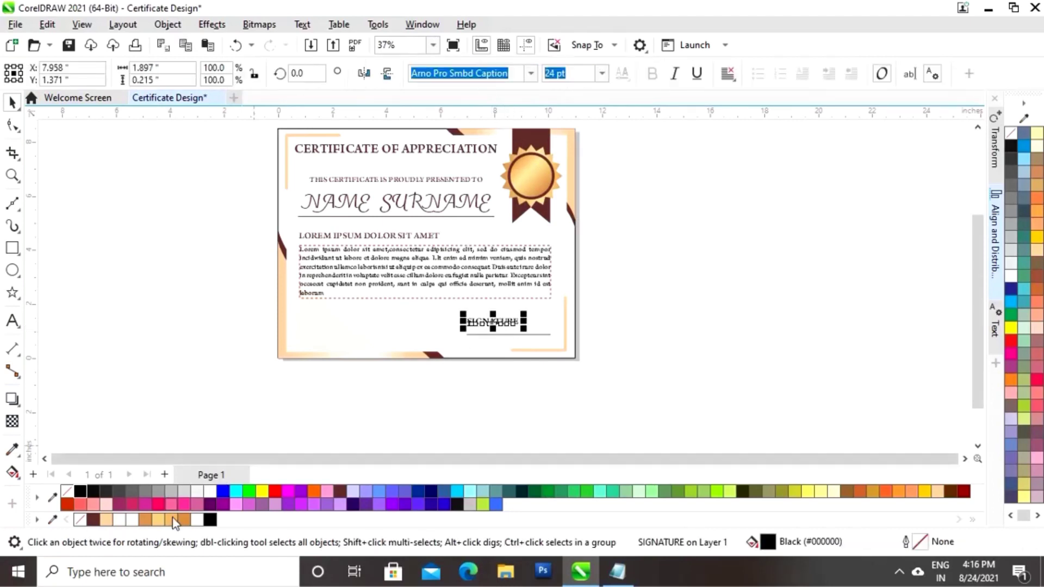
left_click(93, 520)
left_click(592, 369)
Centre the SIGNATURE text horizontally on the short line.
left_click(501, 322)
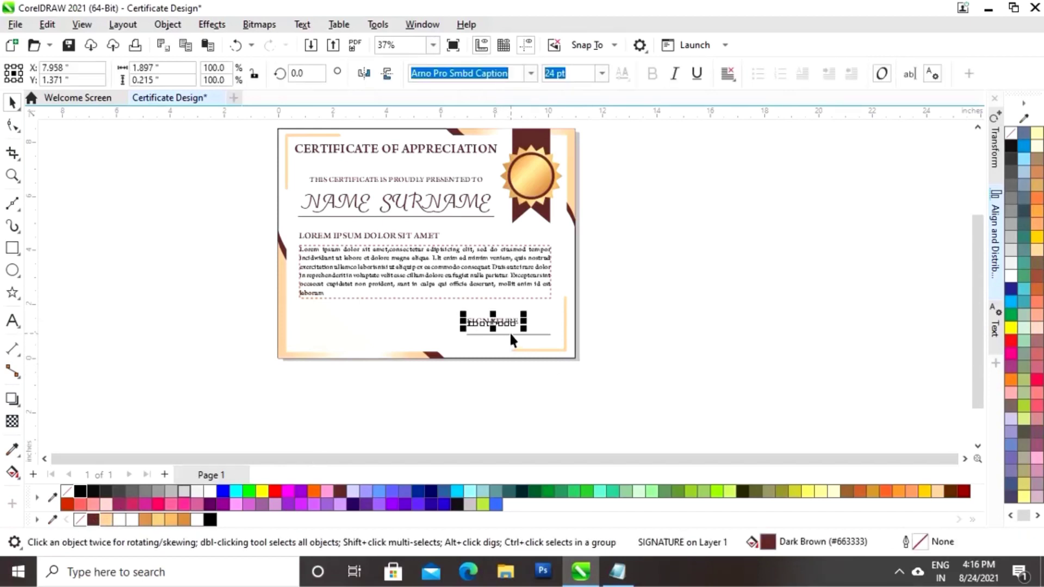
left_click(509, 331, "shift")
left_click(994, 245)
left_click(799, 143)
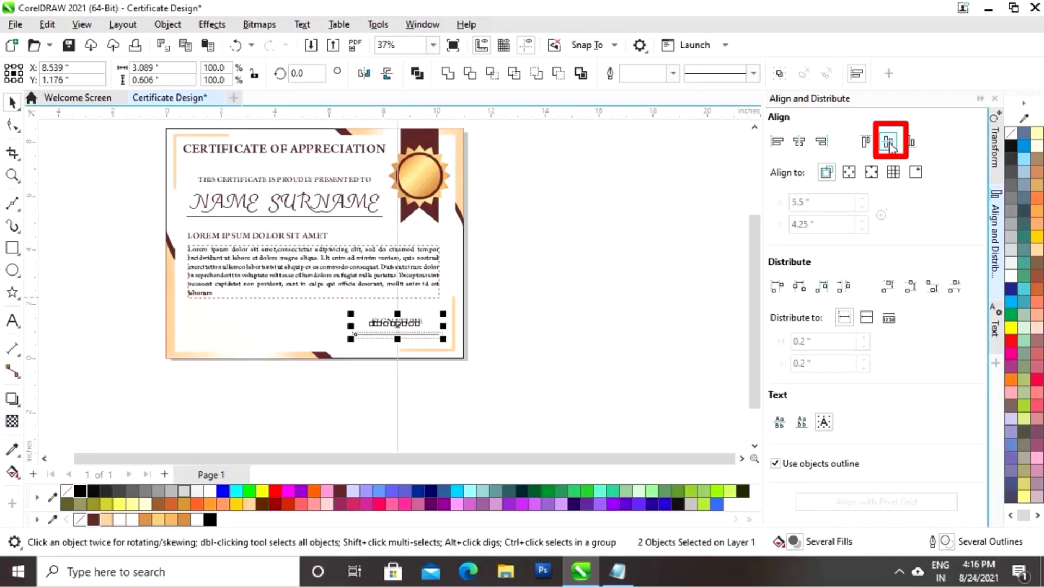
left_click(980, 98)
left_click(608, 337)
Move the SIGNATURE text below its line and copy both to the lower-left area of the certificate.
left_click(524, 322)
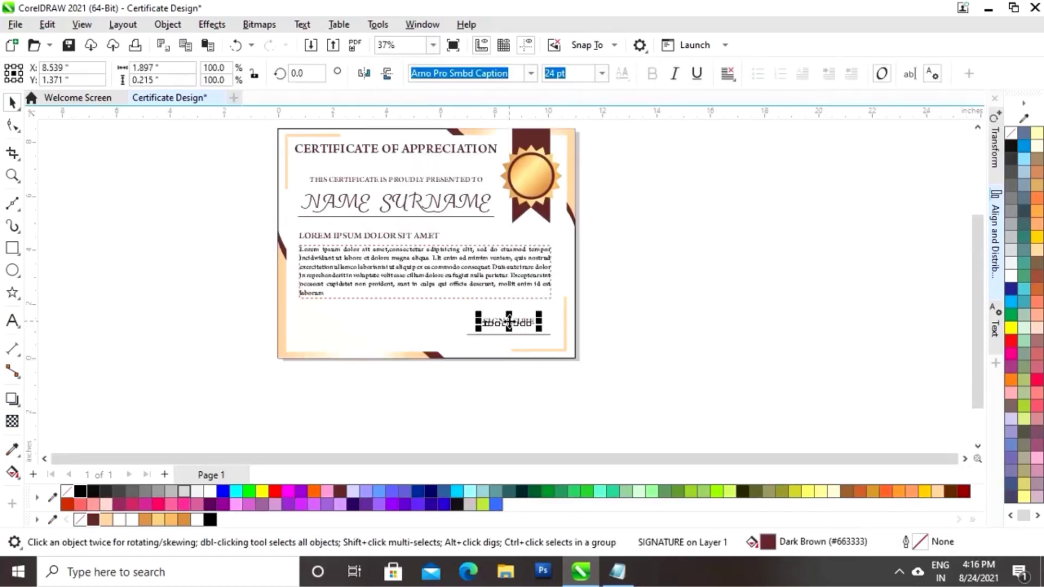
left_click_drag(509, 321, 506, 343)
mouse_move(676, 341)
left_mouse_down()
mouse_move(462, 325)
mouse_move(389, 347)
mouse_move(343, 335)
left_mouse_up()
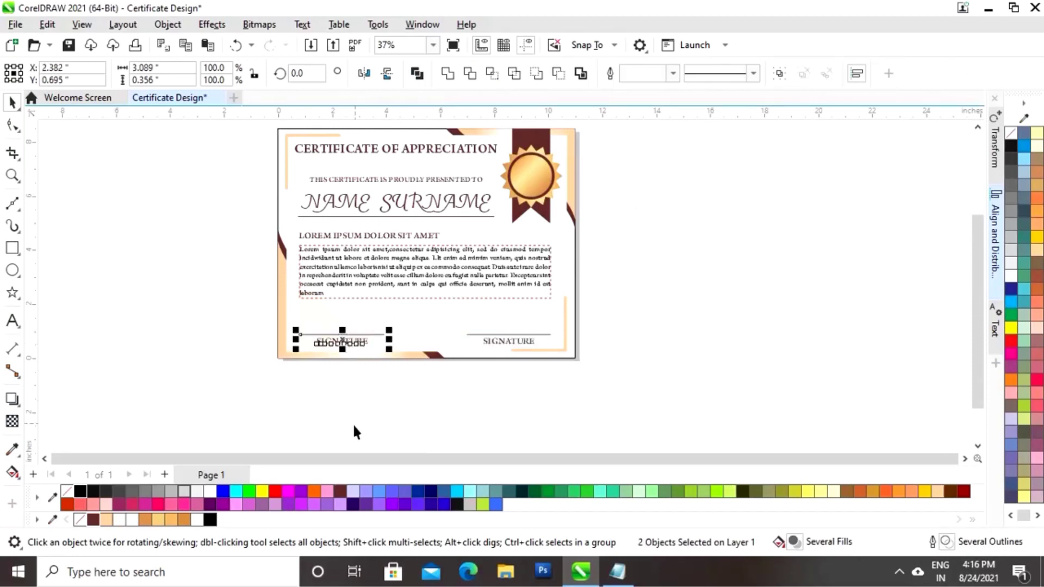
Replace the copied SIGNATURE text under the lower-left line with DATE.
left_click(281, 417)
left_click(342, 341)
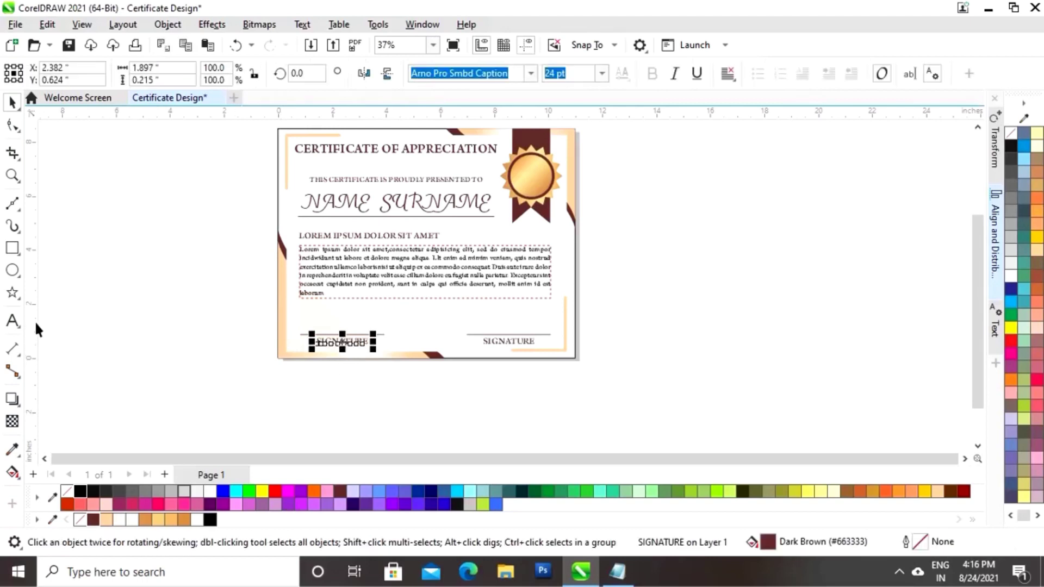
left_click(11, 321)
key("BackSpace")
key("BackSpace")
key("BackSpace")
key("BackSpace")
key("BackSpace")
key("BackSpace")
key("BackSpace")
key("BackSpace")
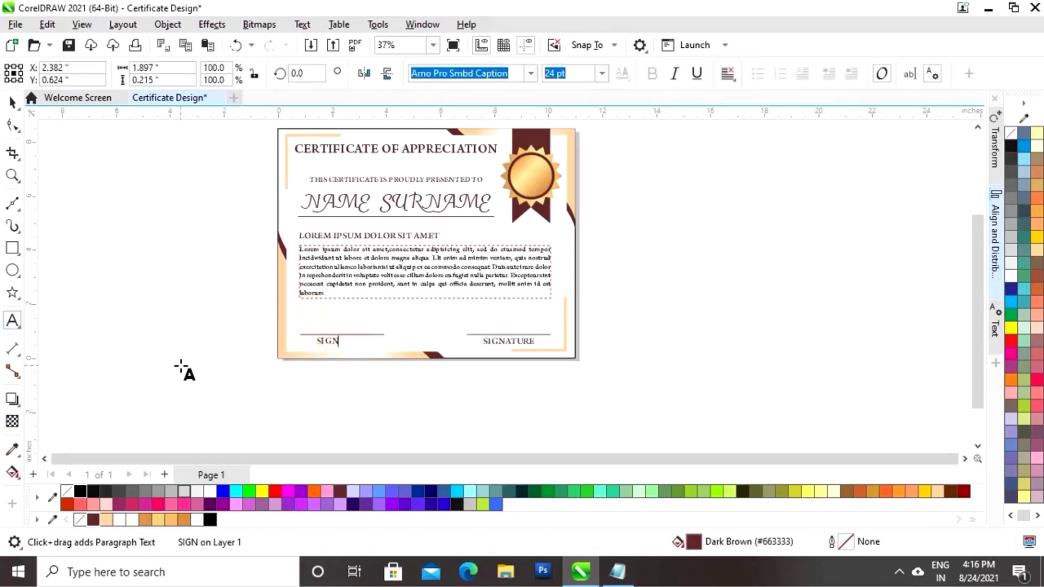
key("BackSpace")
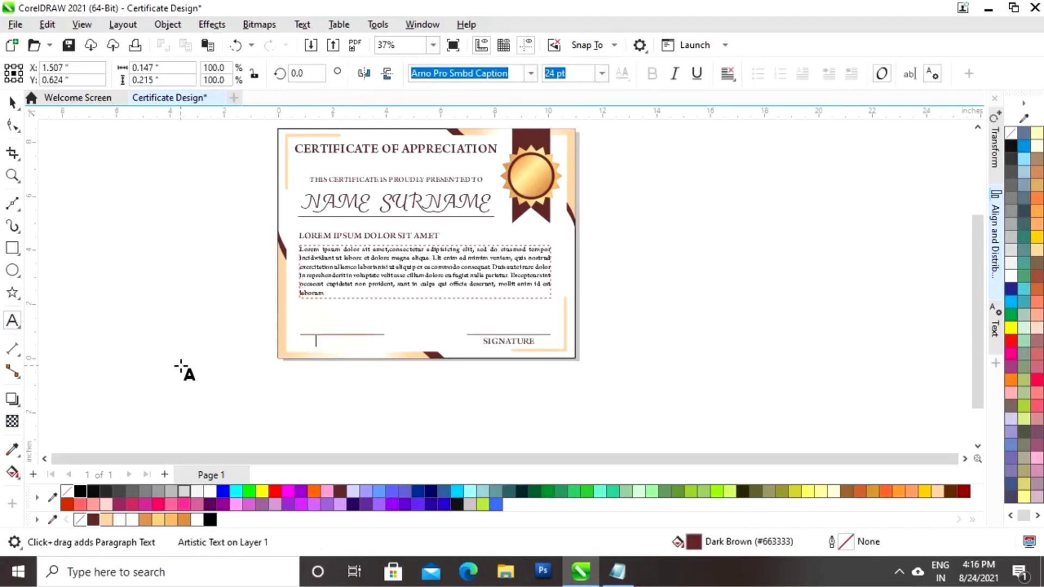
type("DATE")
left_click(12, 101)
left_click(191, 371)
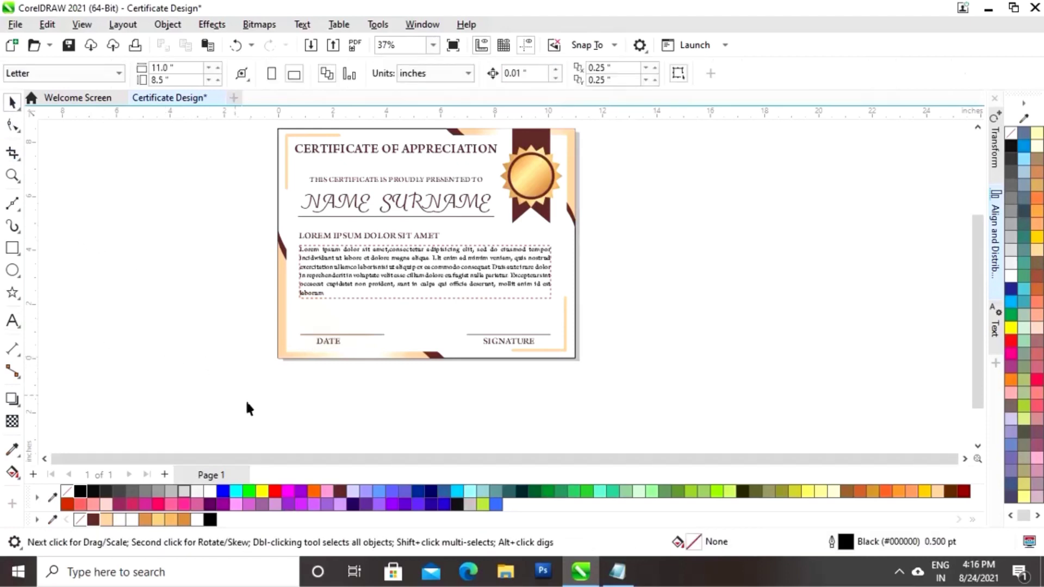
Centre the DATE text horizontally on the line above it.
left_click_drag(392, 324, 395, 325)
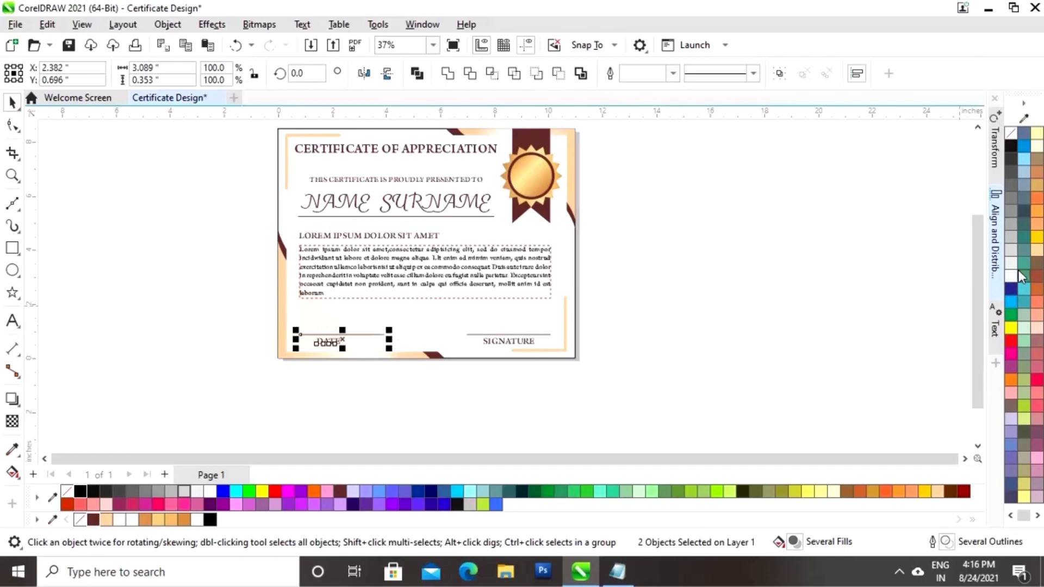
left_click(995, 228)
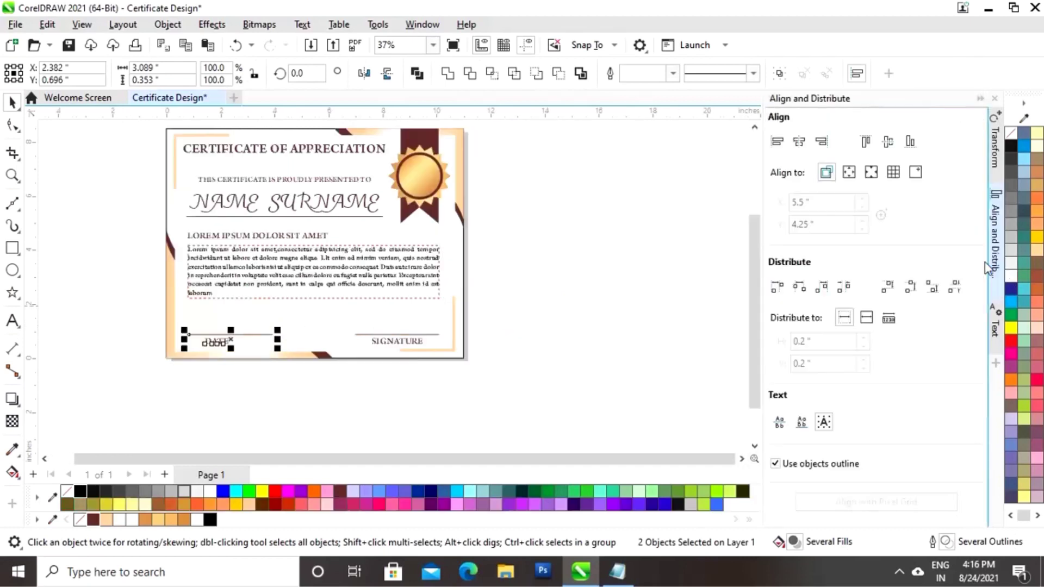
left_click(801, 142)
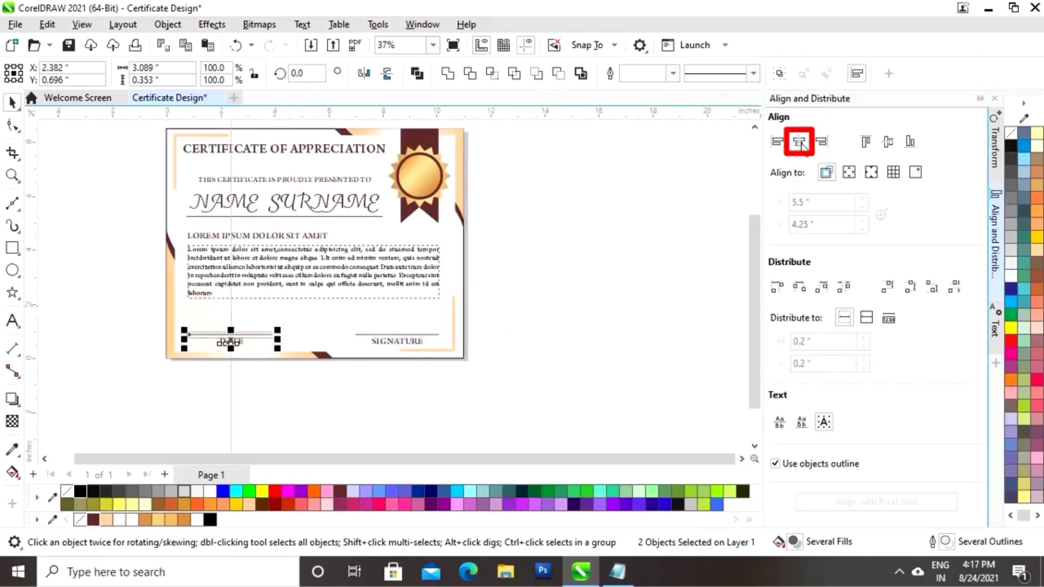
left_click(980, 98)
left_click(621, 385)
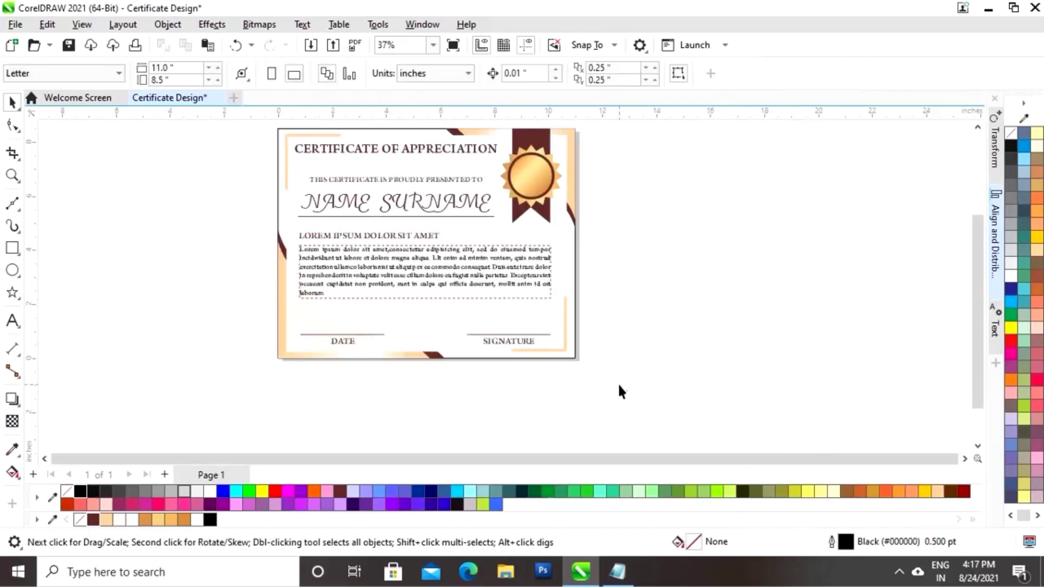
Add the artistic text Best in Brush Script Std beside the page and enlarge it to about 75 pt.
left_click(11, 322)
left_click(531, 75)
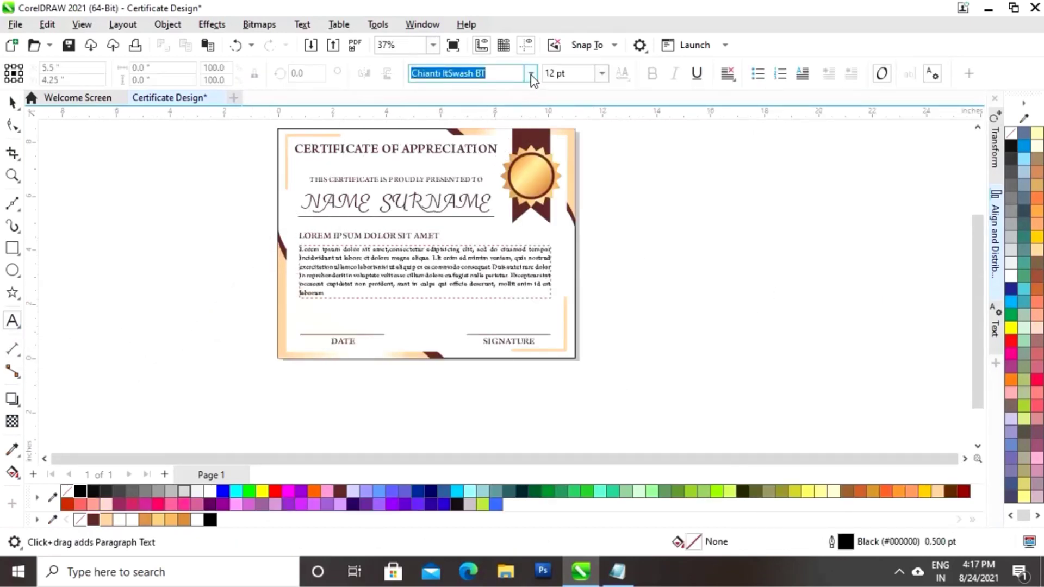
left_click(489, 172)
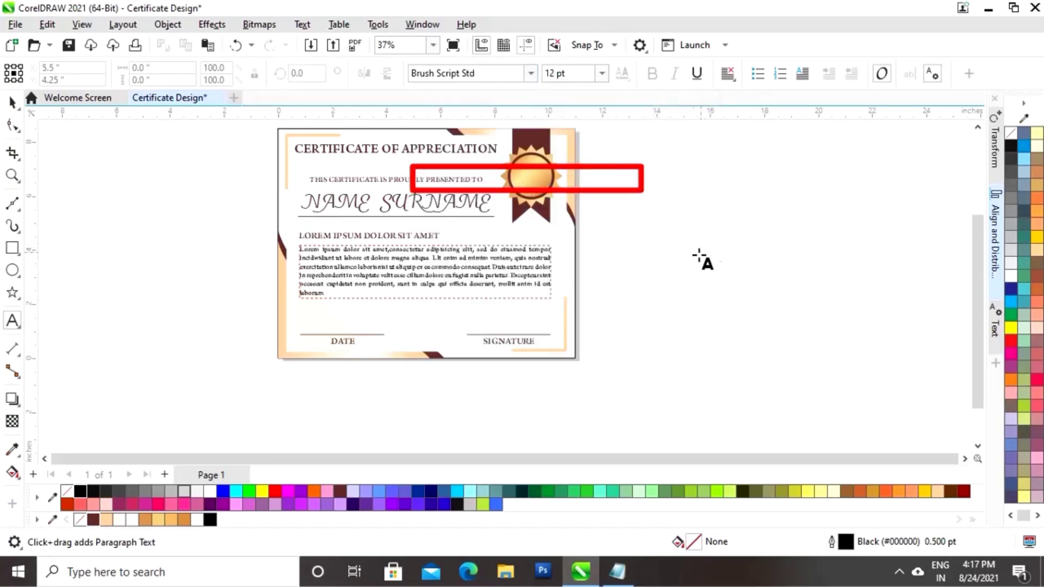
left_click(664, 256)
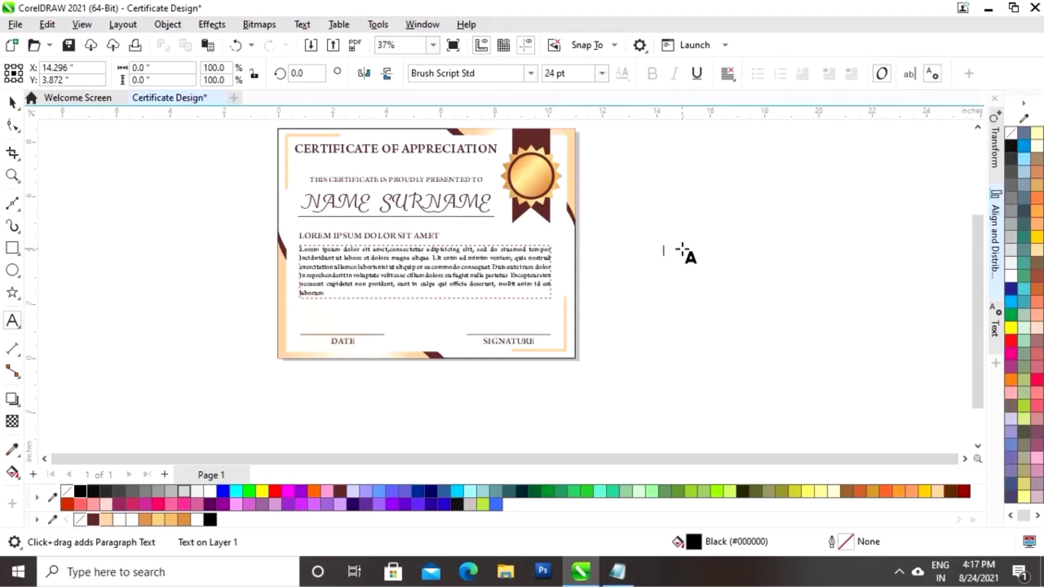
type("B")
key("ctrl+space")
left_click_drag(684, 245, 708, 199)
Add the artistic text Award in Brush Script Std, enlarge it to about 95 pt and place it just below Best.
scroll(977, 293, "up", 1)
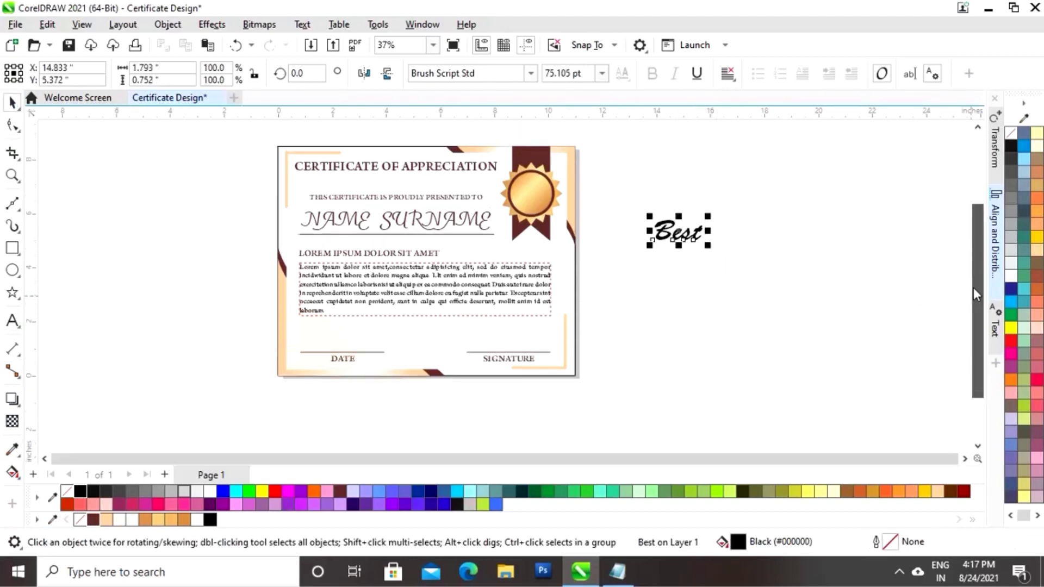
scroll(977, 294, "up", 1)
left_click(12, 321)
left_click(643, 304)
type("And")
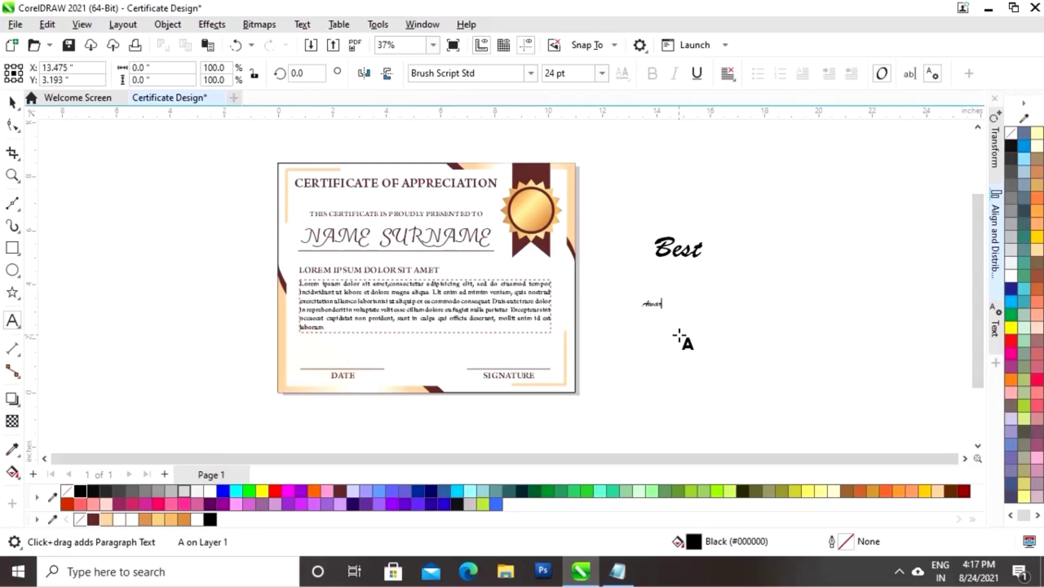
type("rd")
key("ctrl+space")
left_click_drag(682, 307, 679, 278)
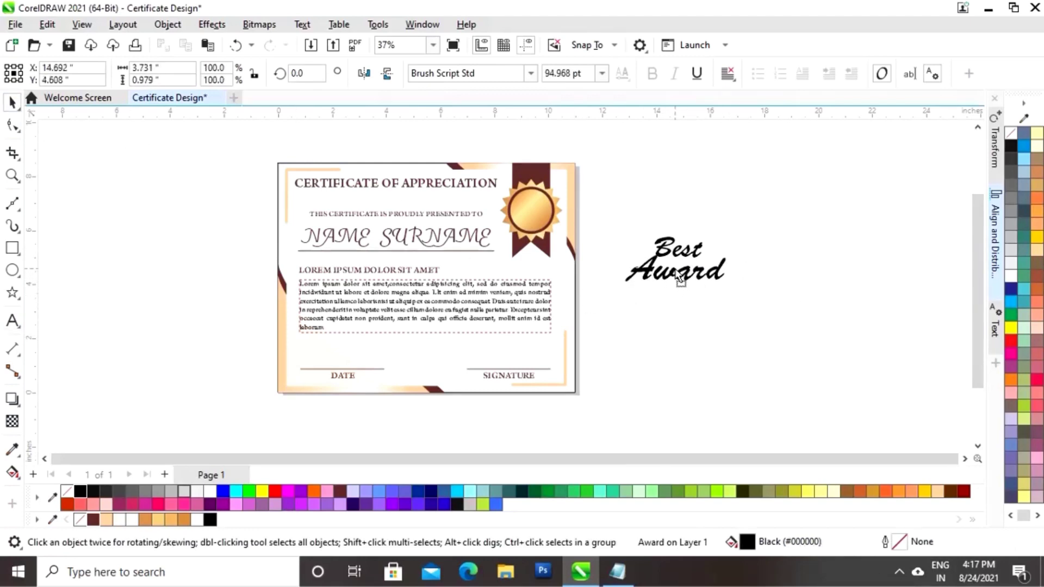
Add the artistic text 2021 in Brush Script Std, enlarge it and place it just below Award.
key("F8")
left_click(645, 317)
type("2021")
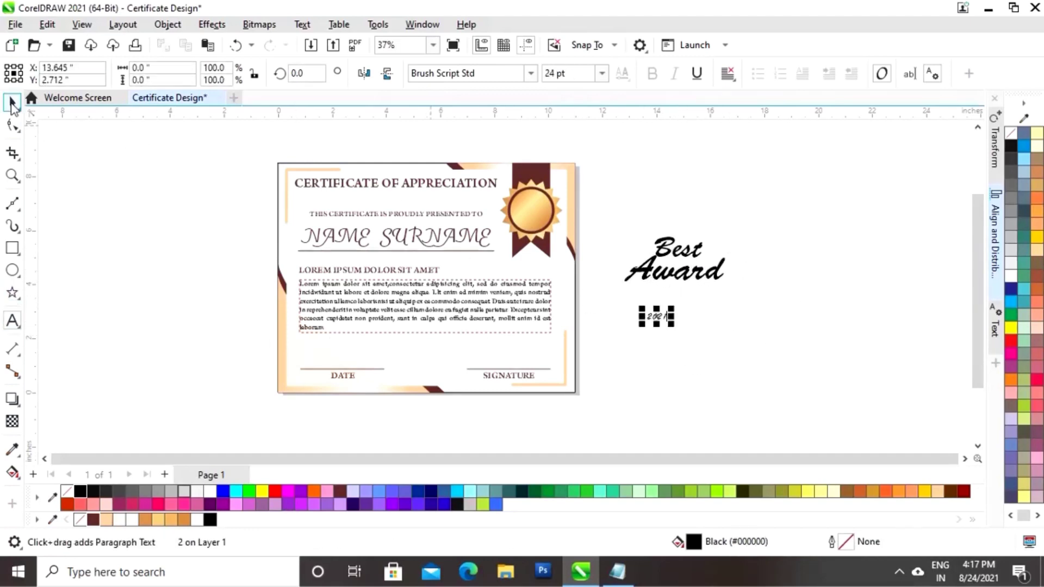
key("ctrl+space")
mouse_move(672, 307)
left_mouse_down()
mouse_move(706, 291)
mouse_move(680, 304)
left_mouse_up()
Fill the Best, Award and 2021 texts with dark brown (#663333) and align their centres horizontally.
left_click_drag(789, 221, 604, 325)
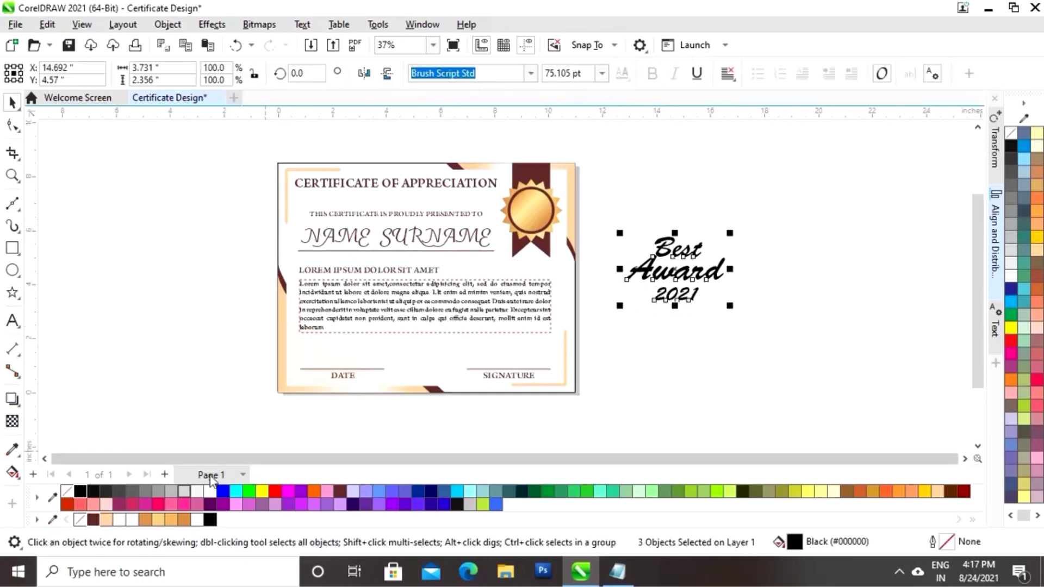
left_click(93, 520)
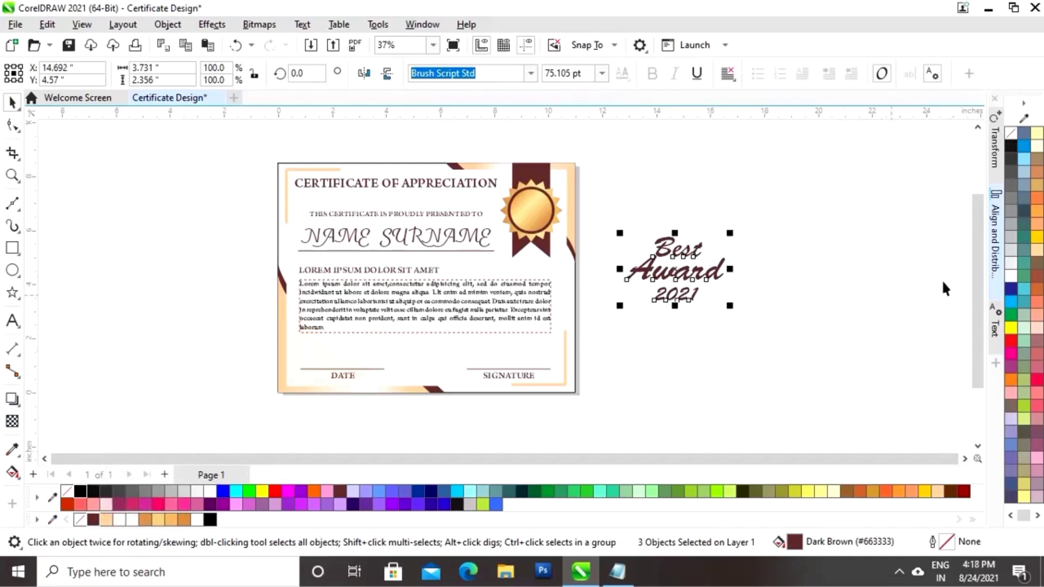
left_click(992, 260)
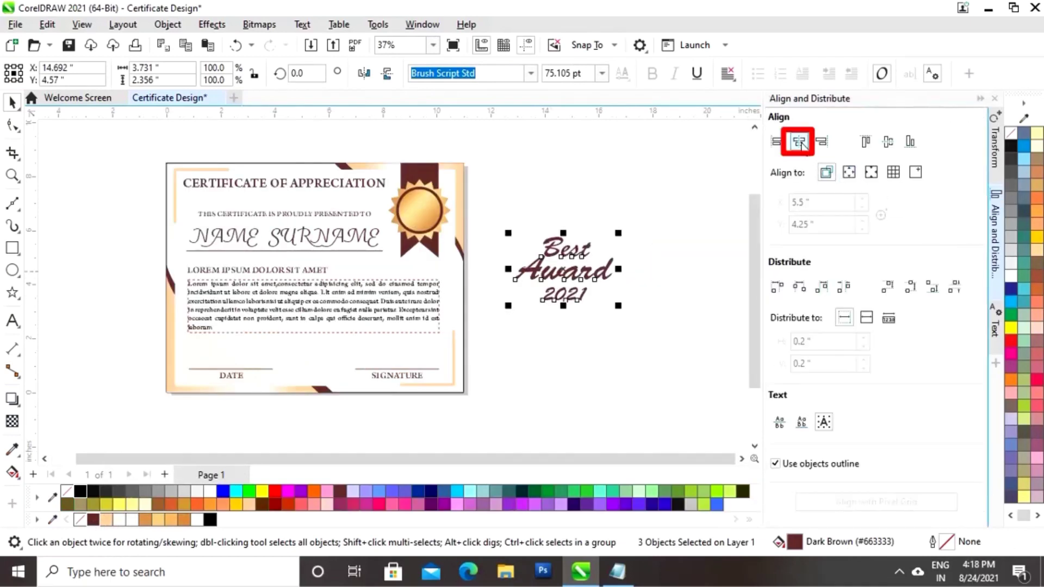
left_click(798, 142)
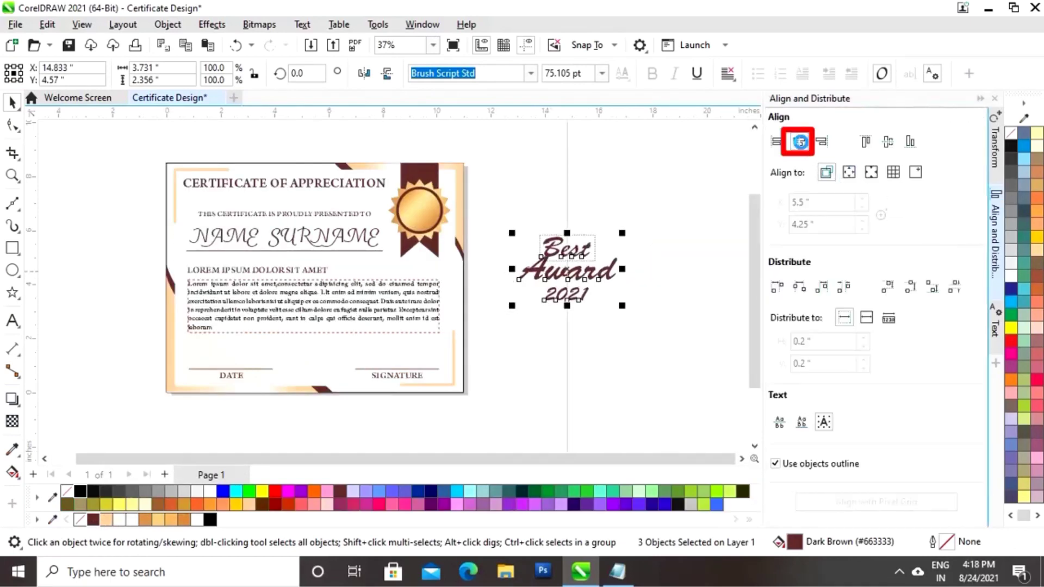
left_click(979, 99)
left_click(725, 336)
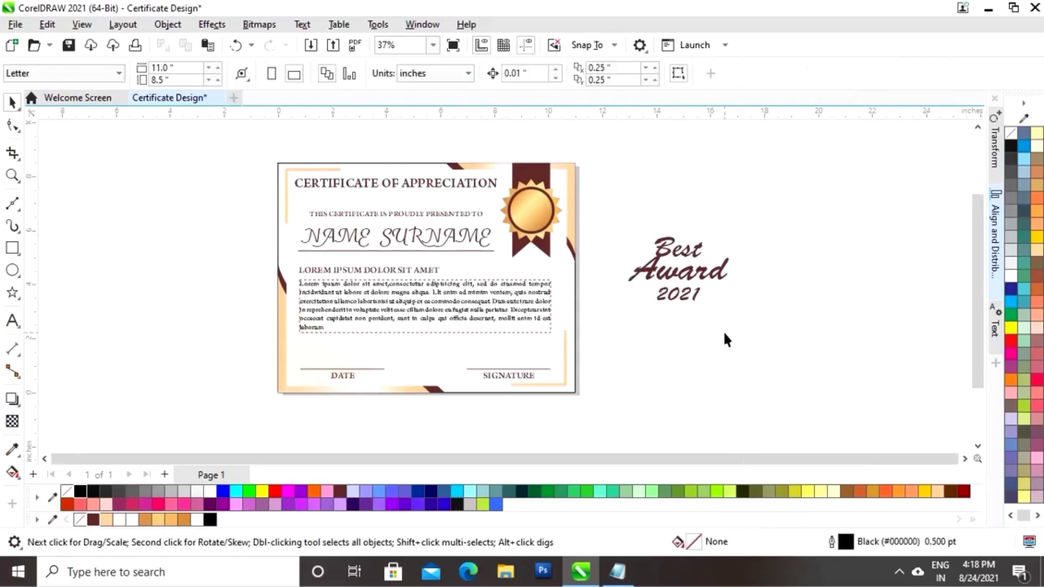
Nudge the word Best slightly upward to add space above Award.
left_click(689, 254)
key("Up")
key("Up")
key("Up")
key("Up")
key("Up")
key("Up")
key("Up")
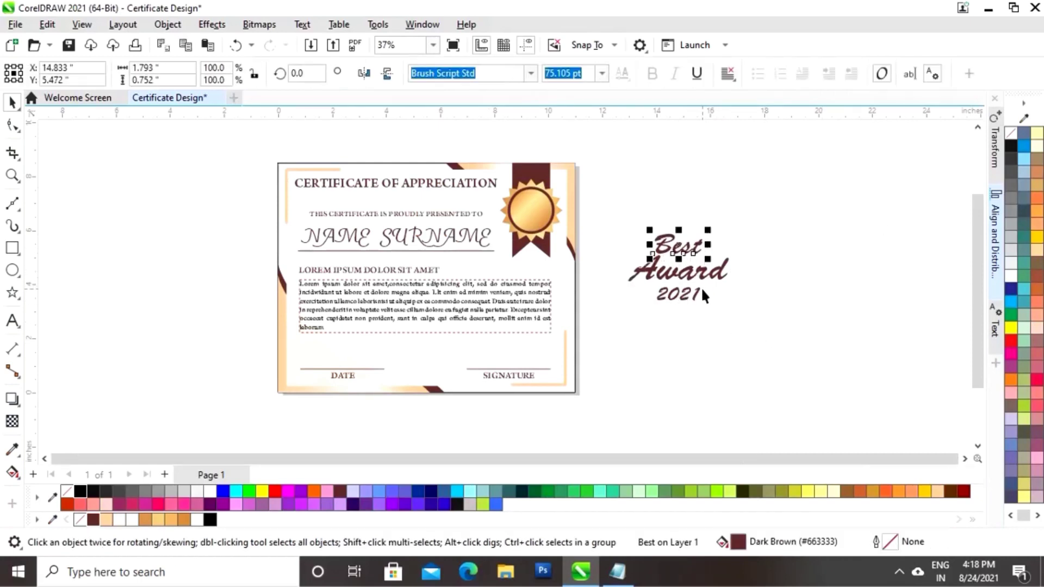
Scale the three award texts down together to about 2.78 inches wide and group them.
left_click(773, 213)
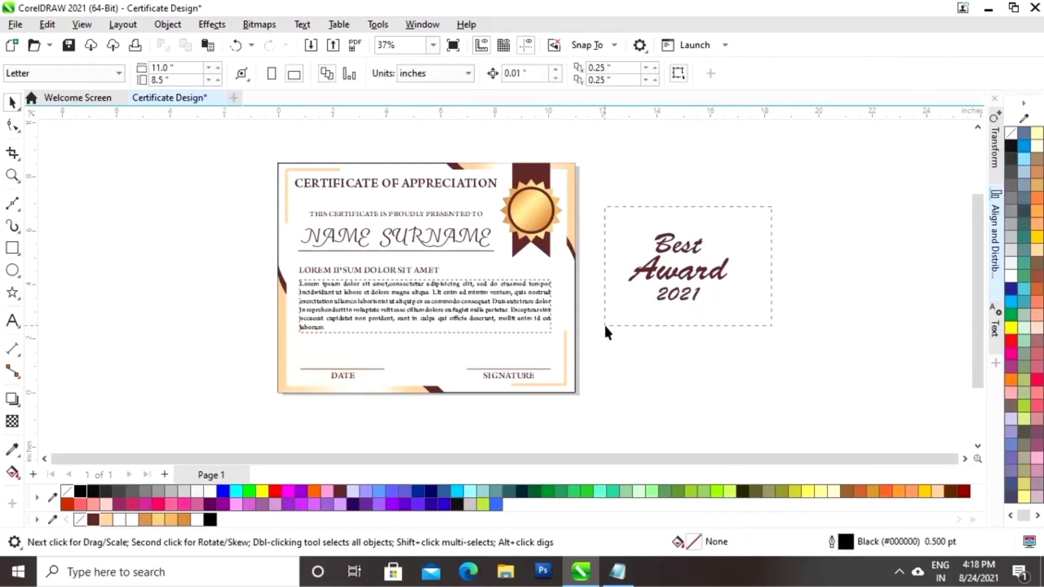
left_click_drag(602, 325, 603, 325)
left_click_drag(754, 226, 723, 237)
right_click(688, 278)
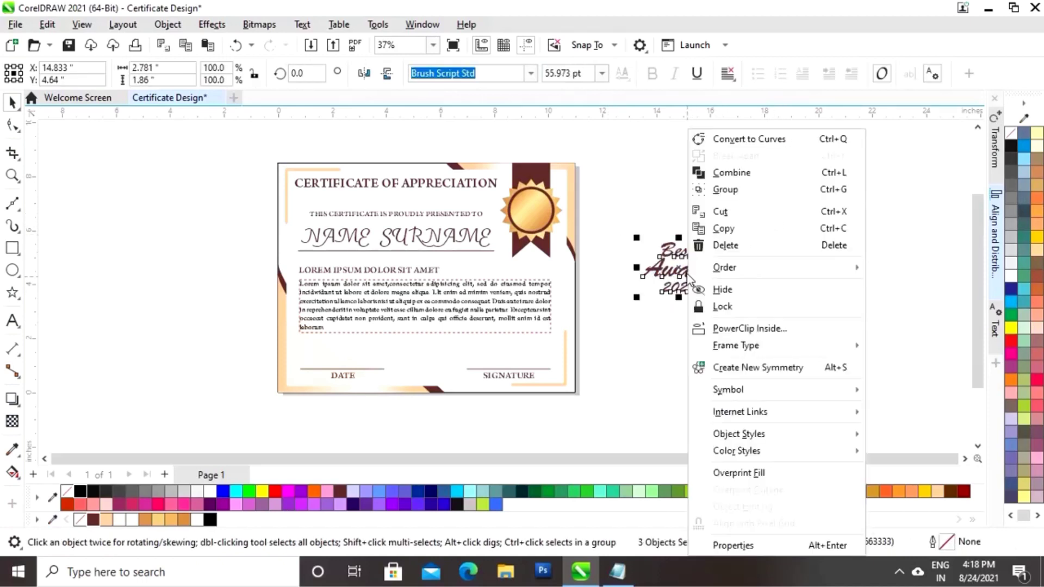
left_click(734, 193)
Place the grouped award text inside the gold seal's circle and shrink it to about 1.47 inches wide.
left_click_drag(713, 243, 703, 251)
left_click_drag(677, 270, 534, 213)
key("z")
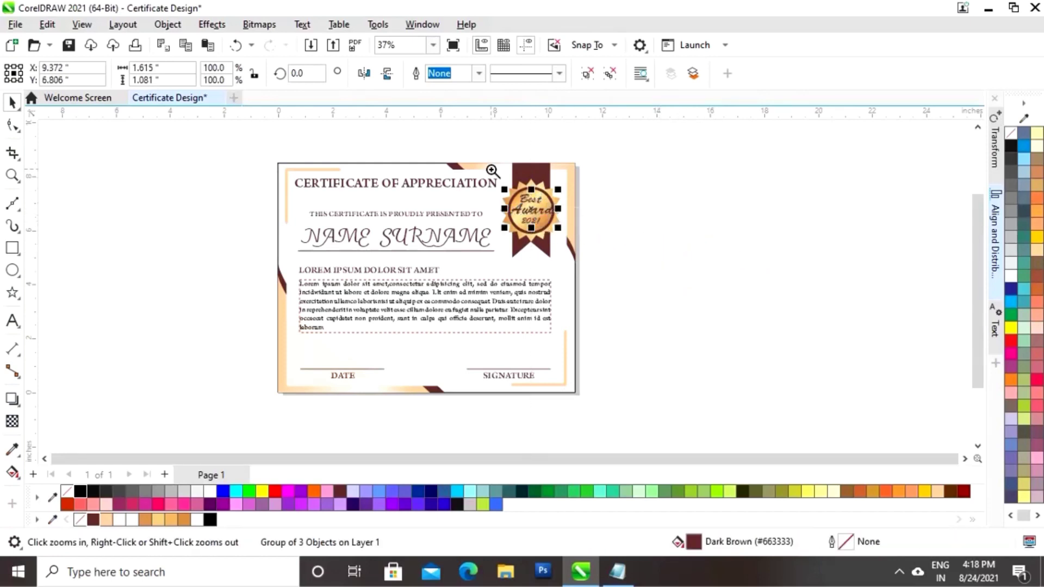
left_click_drag(493, 172, 592, 257)
left_click_drag(553, 210, 548, 218)
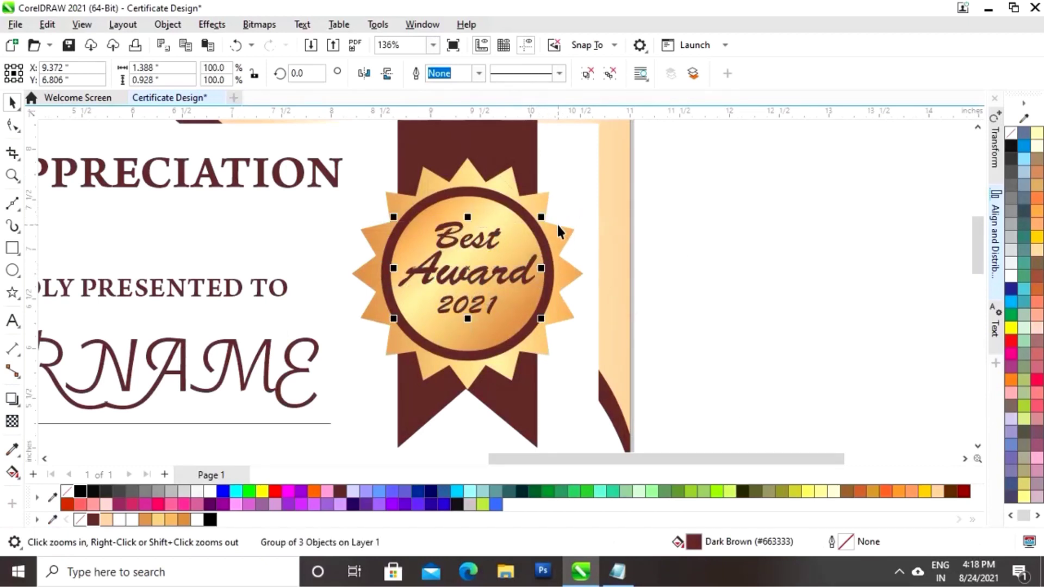
left_click_drag(543, 324, 546, 326)
left_click(739, 267)
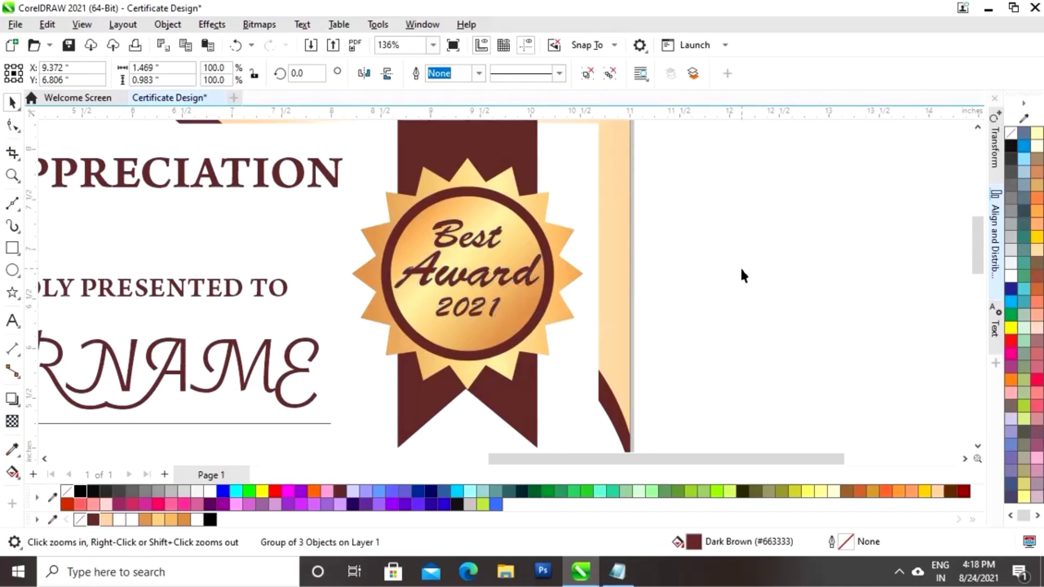
Centre the grouped award text horizontally and vertically on the gold seal.
left_click(505, 233)
left_click(506, 215, "shift")
left_click(996, 261)
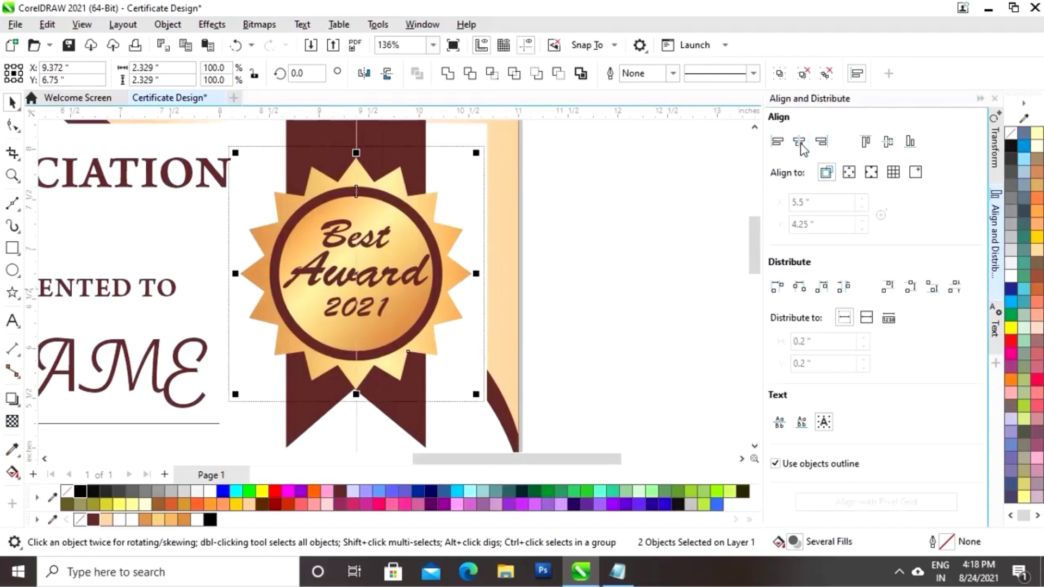
left_click(887, 141)
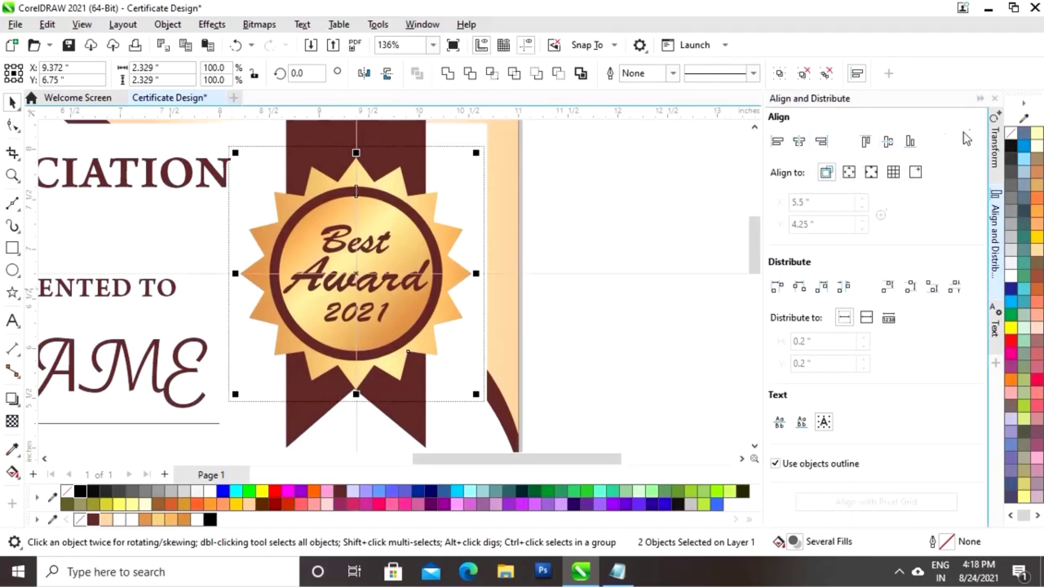
left_click(979, 98)
left_click(756, 329)
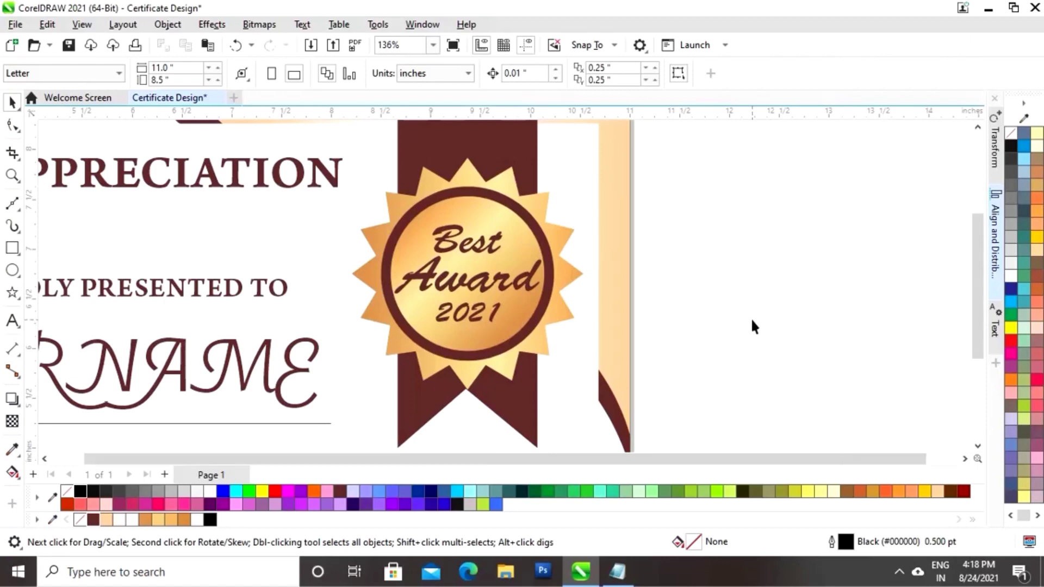
Remove the outline from the certificate's background rectangle and preview the finished design full screen.
key("shift+F4")
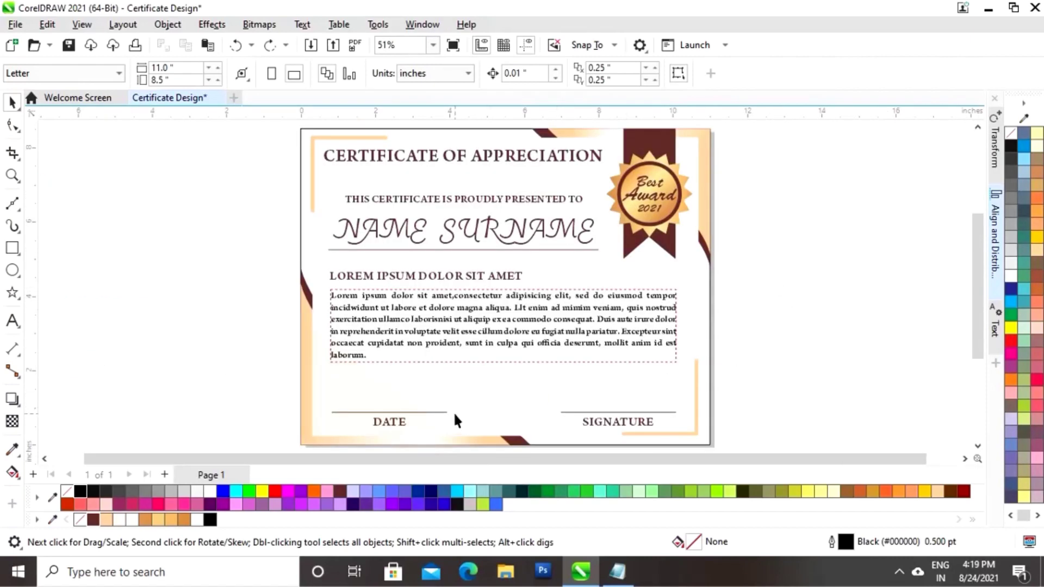
left_click(337, 419)
right_click(67, 491)
left_click(772, 345)
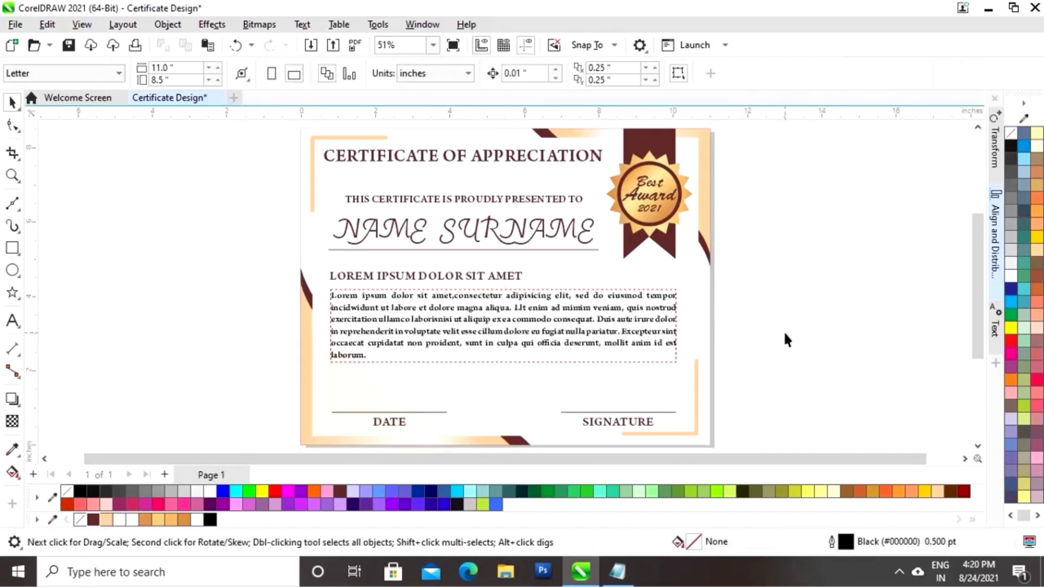
key("F9")
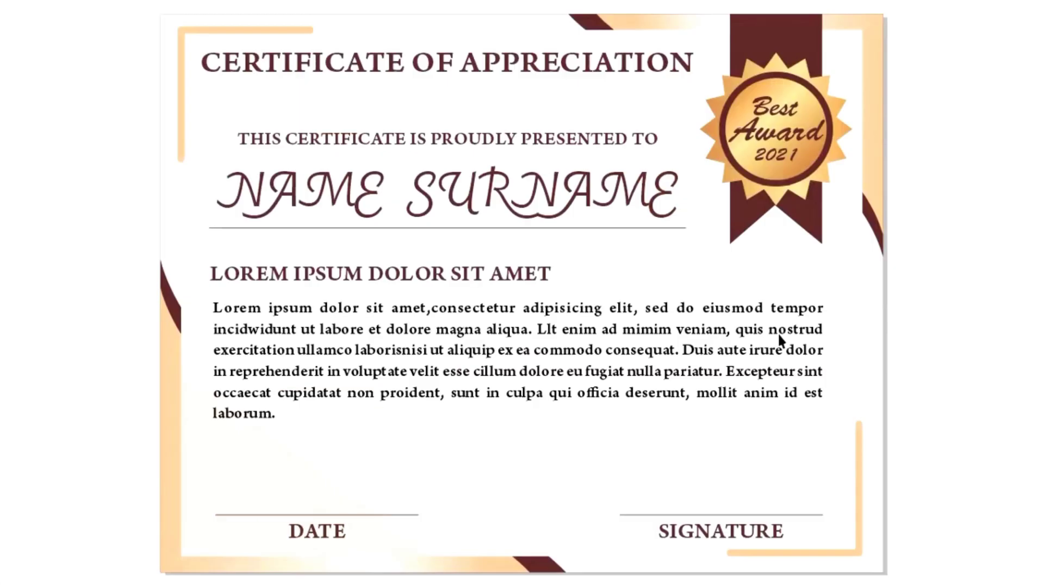